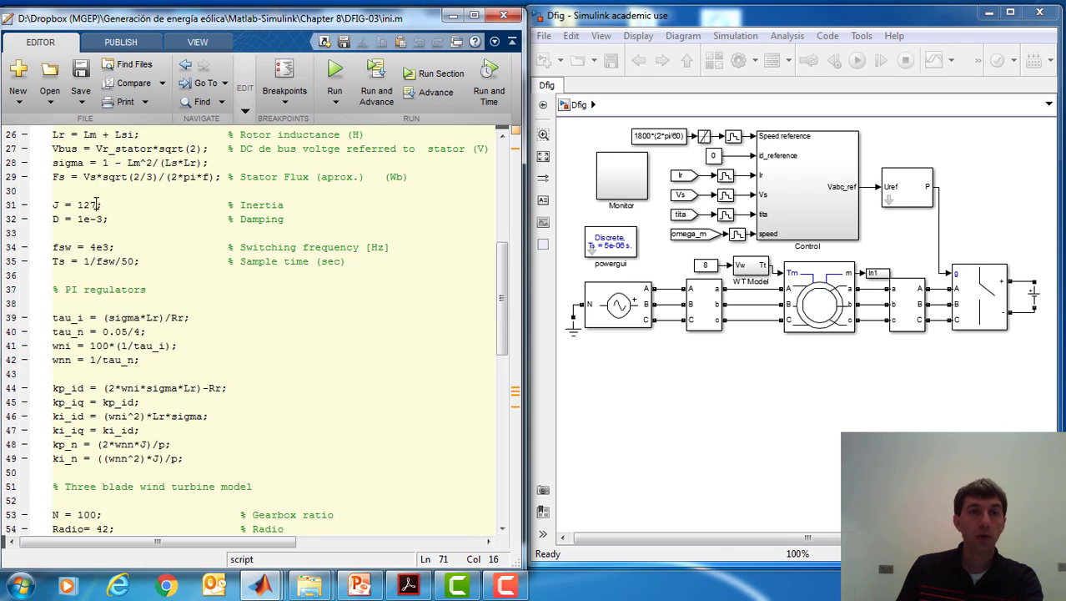
Step: Change the inertia line in ini.m to J = 127/2 and save the script
type("/2")
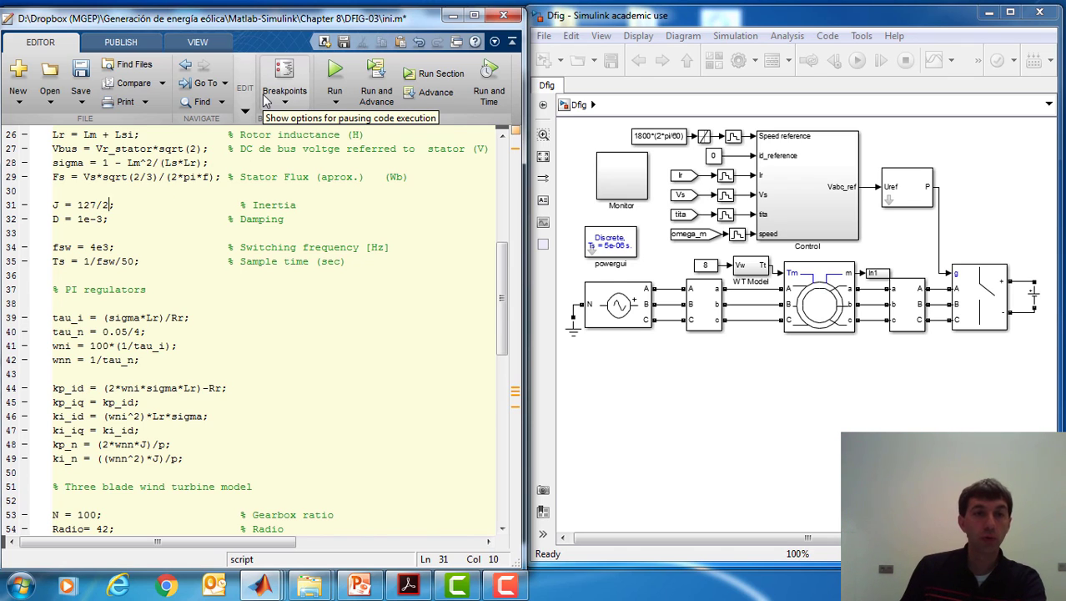
key("BackSpace")
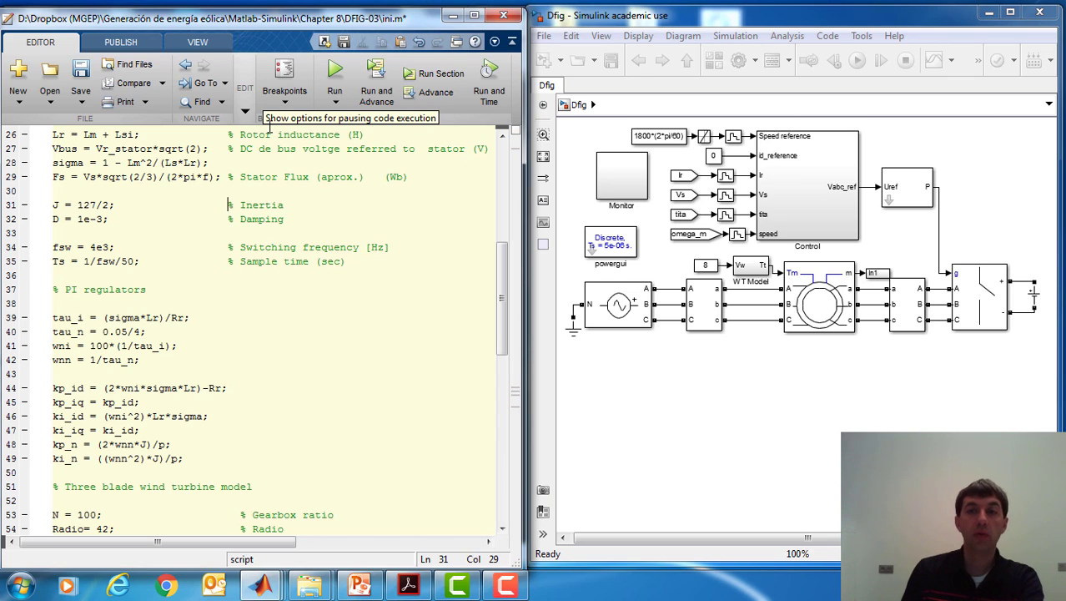
left_click(144, 206)
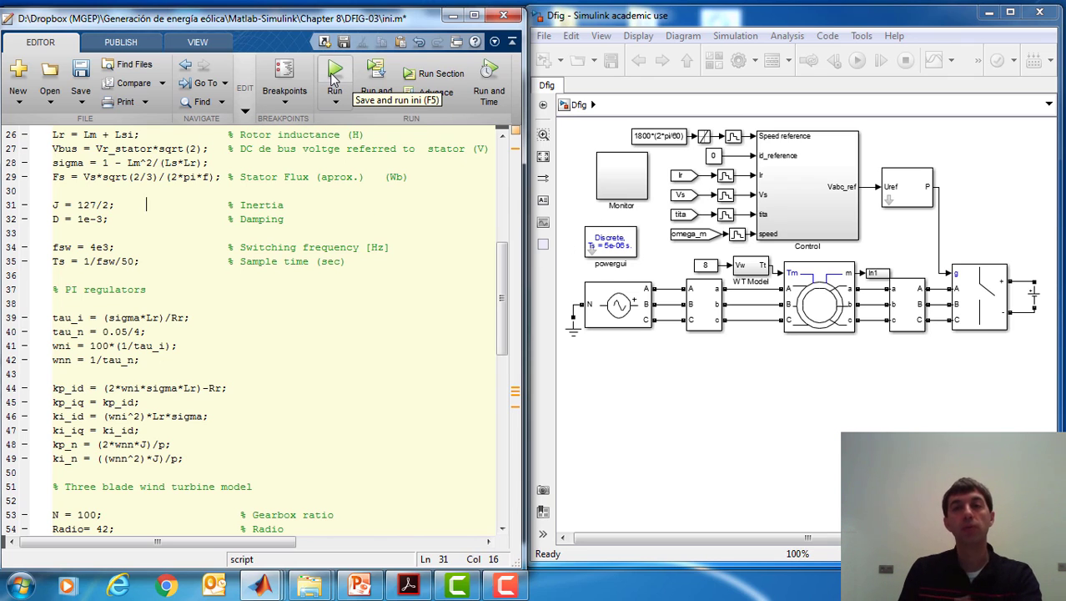
left_click(80, 79)
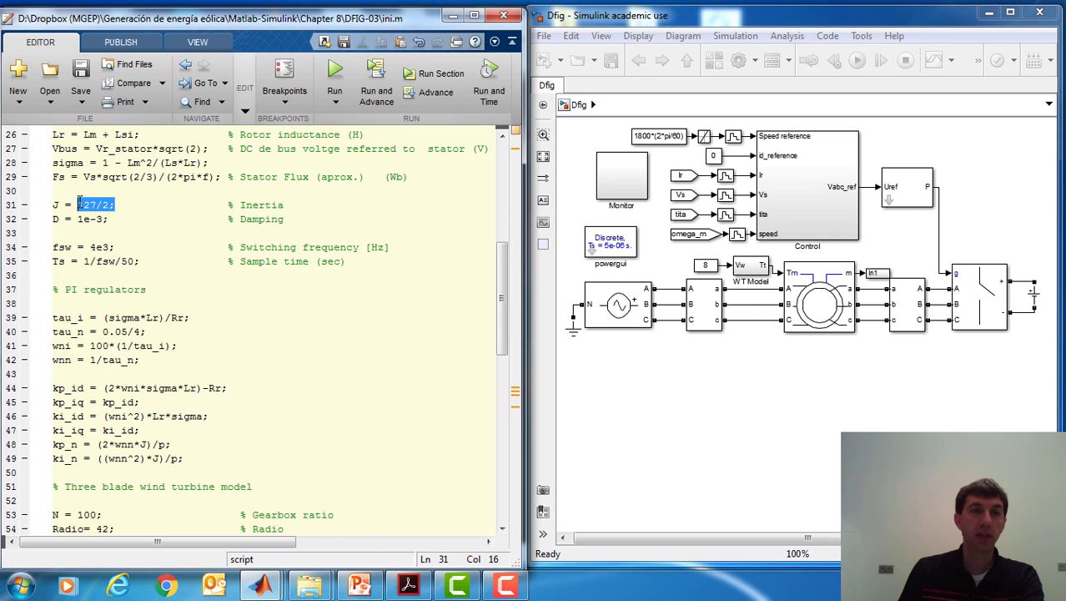
left_click(172, 204)
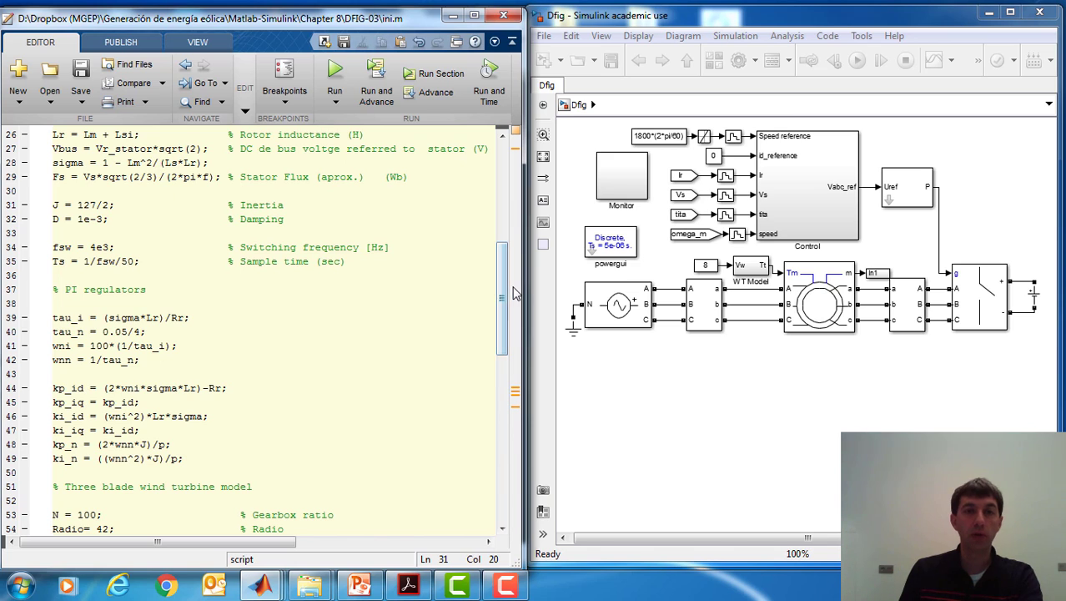
Step: Run ini.m to regenerate the Ct-lambda and power curves, then minimize the figure and editor
left_click_drag(501, 298, 514, 154)
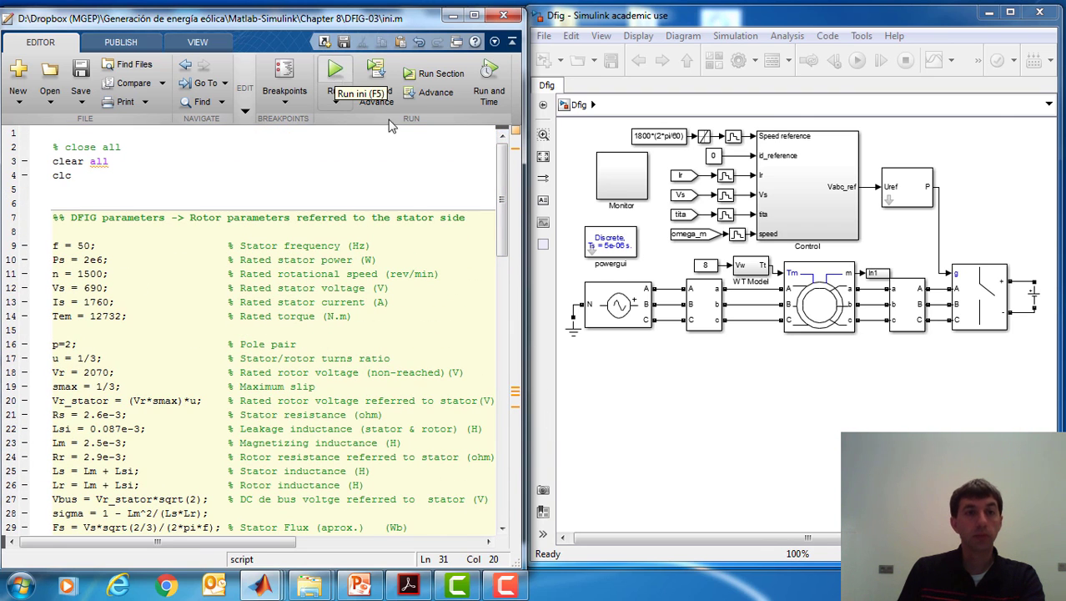
mouse_move(503, 172)
left_mouse_down()
mouse_move(502, 402)
mouse_move(502, 158)
left_mouse_up()
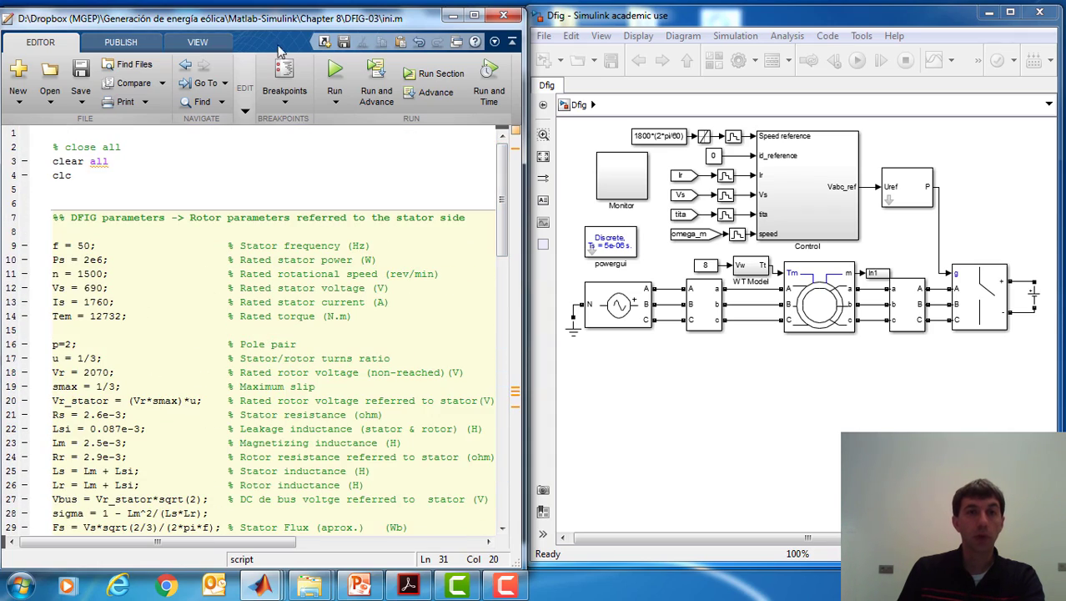
key("F5")
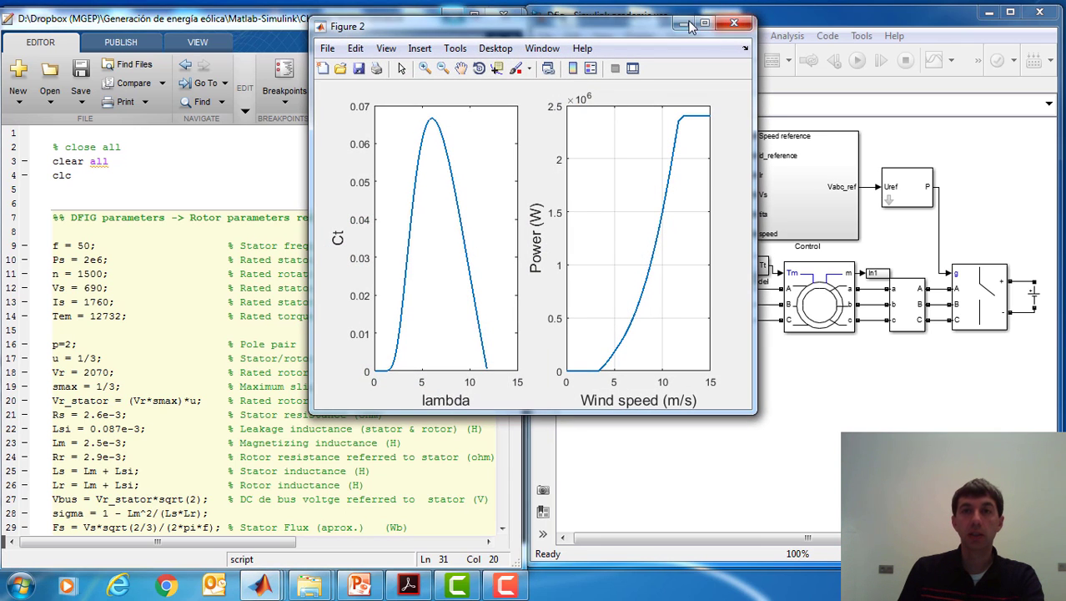
left_click(687, 24)
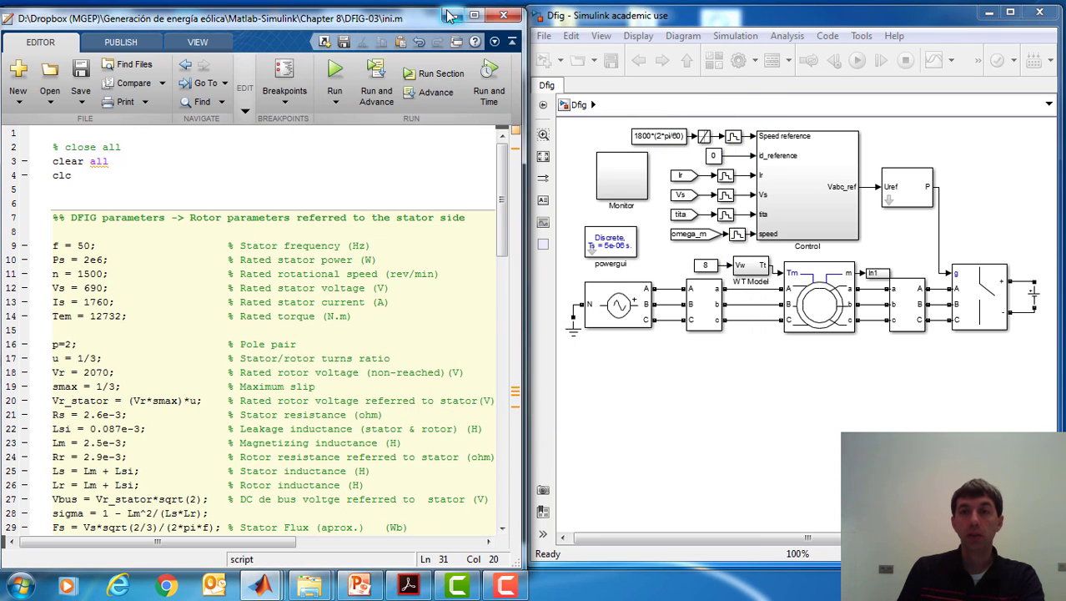
left_click(449, 16)
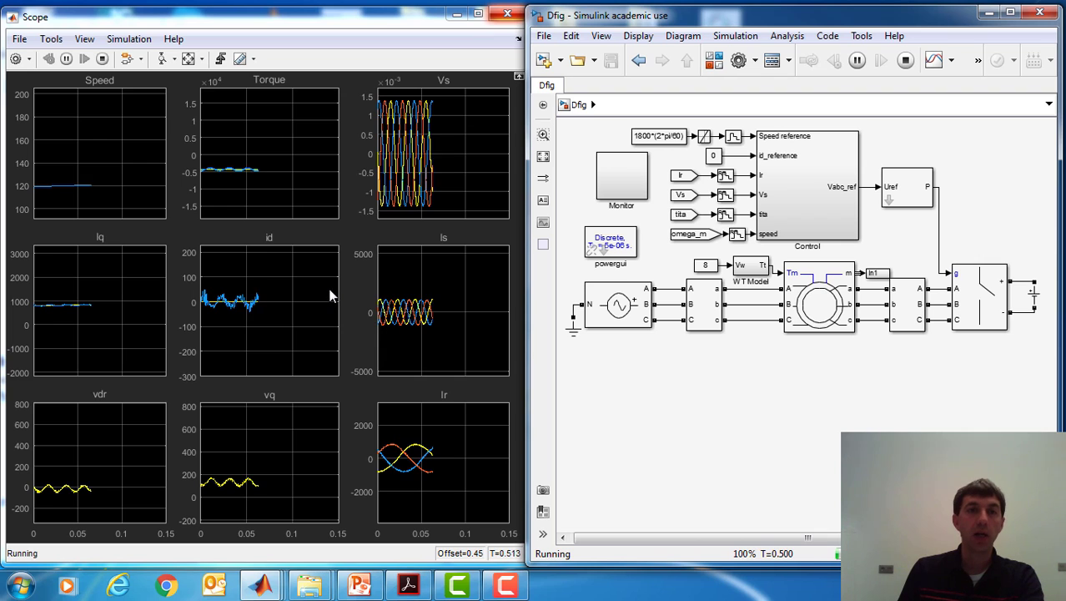
Step: Autoscale the Scope to the running DFIG traces and stop the simulation near T = 1.107 s
left_click(188, 60)
left_click(189, 61)
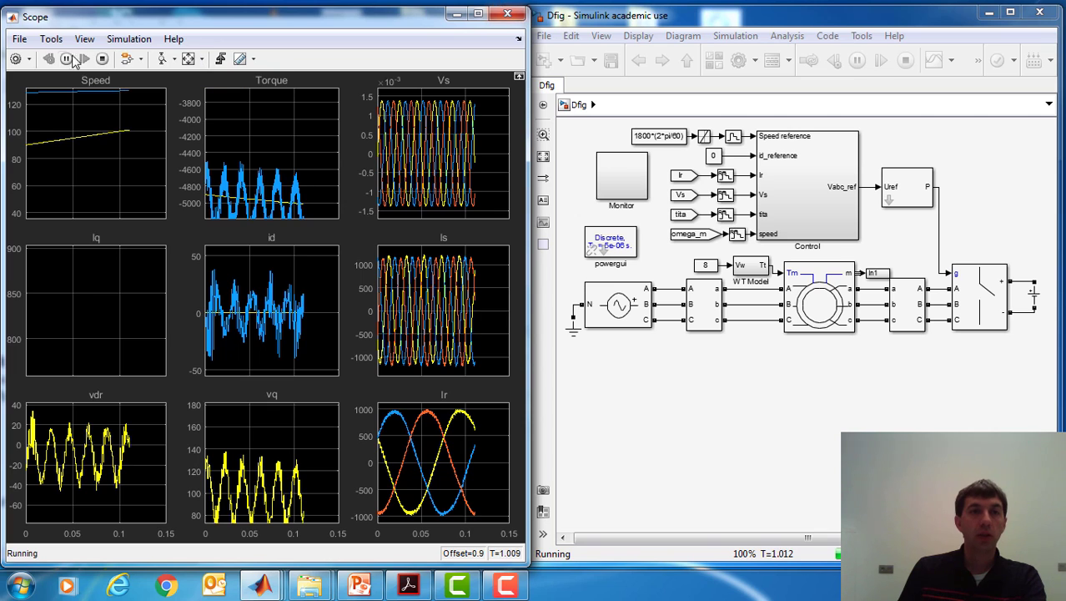
left_click(906, 65)
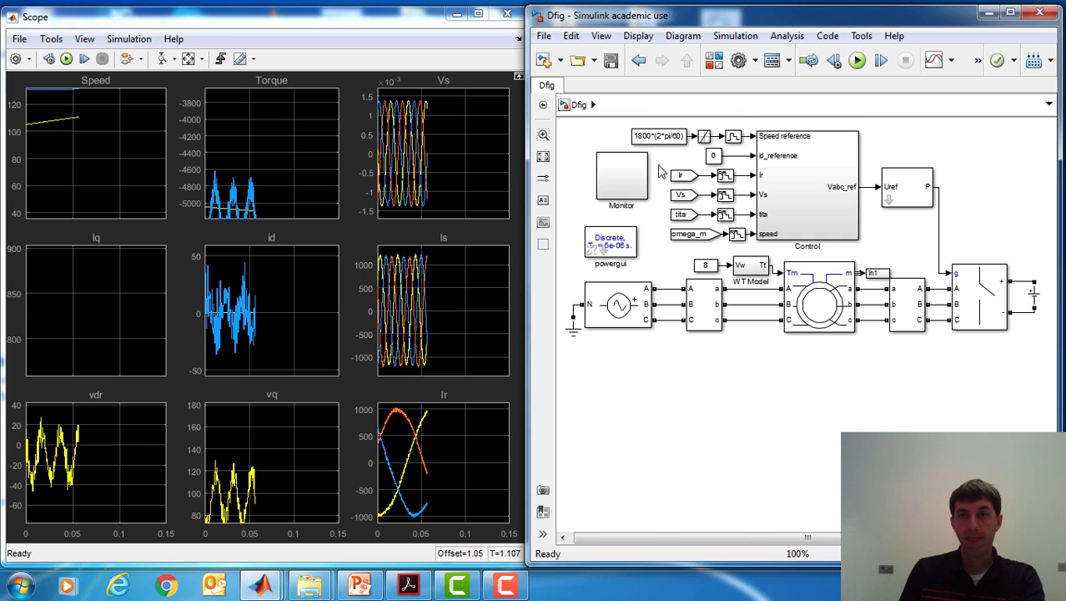
Step: Inside the Monitor subsystem, redraw the omega_ref line into the Mux input
double_click(639, 188)
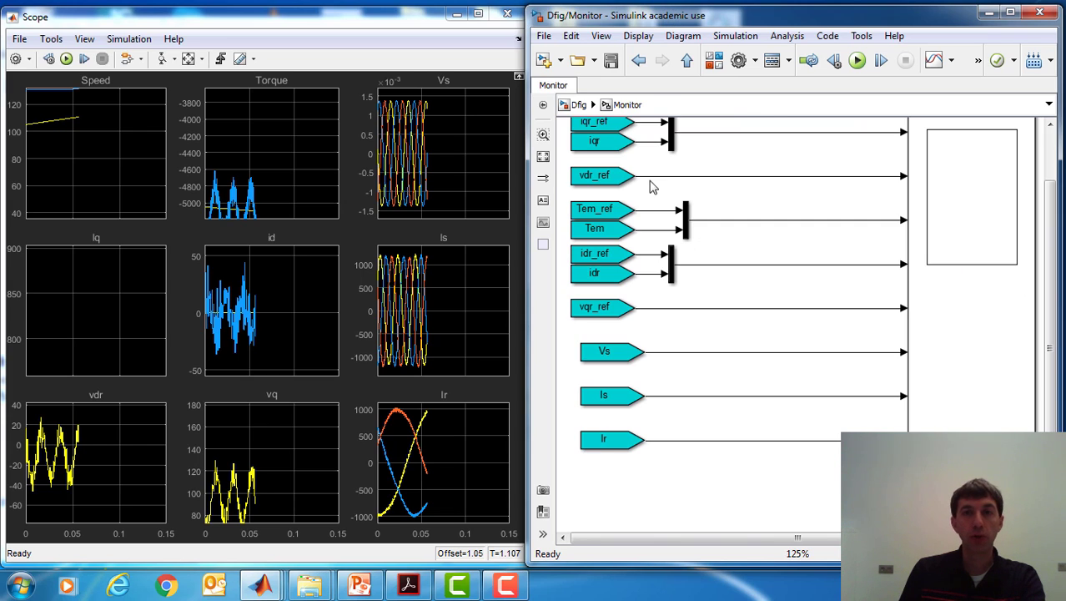
scroll(1049, 250, "up", 3)
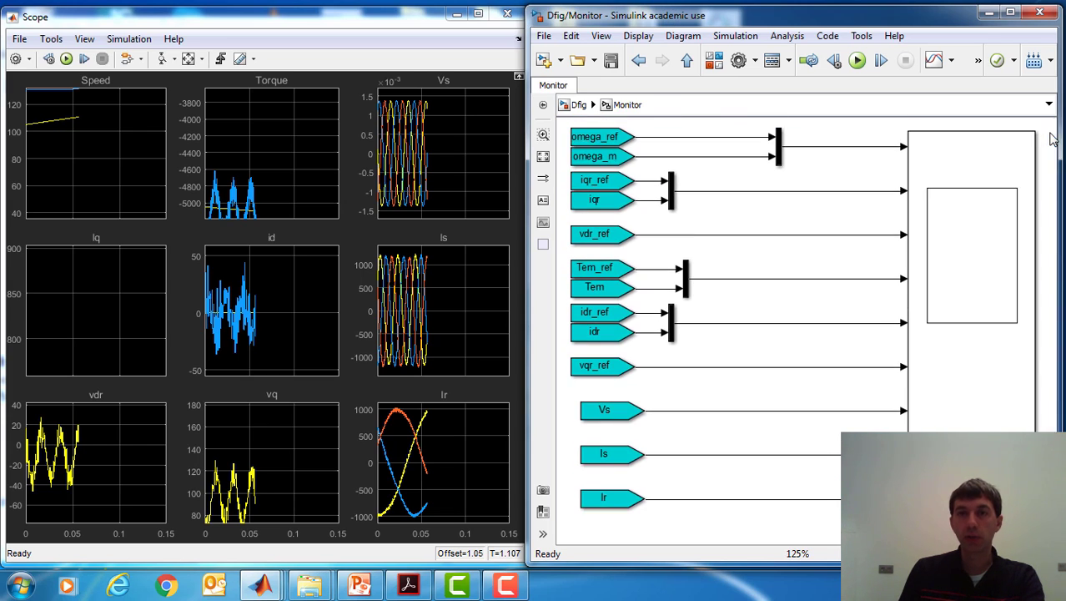
left_click(722, 141)
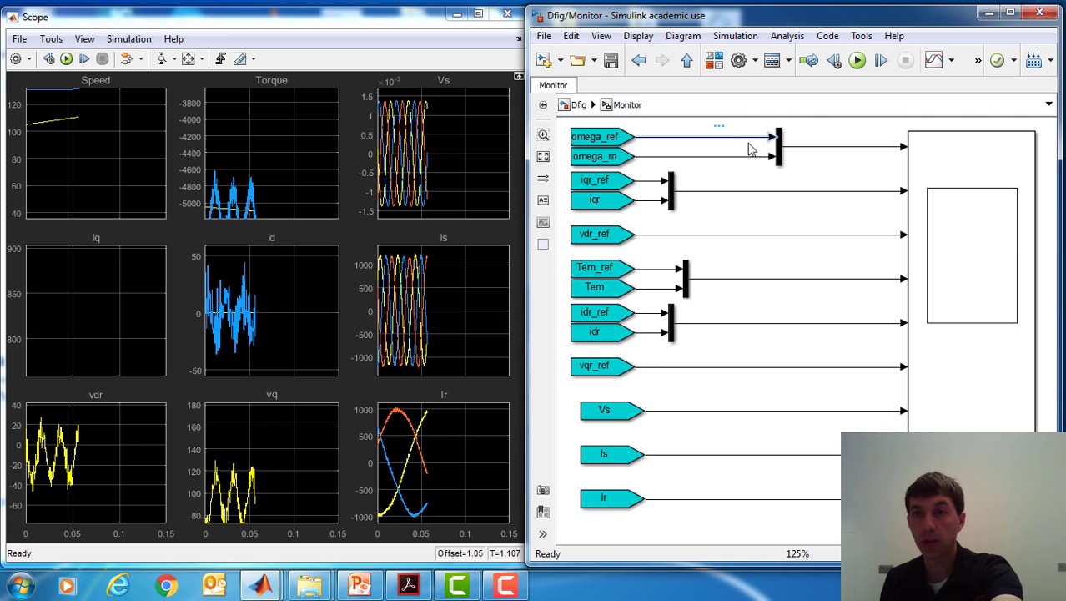
key("Delete")
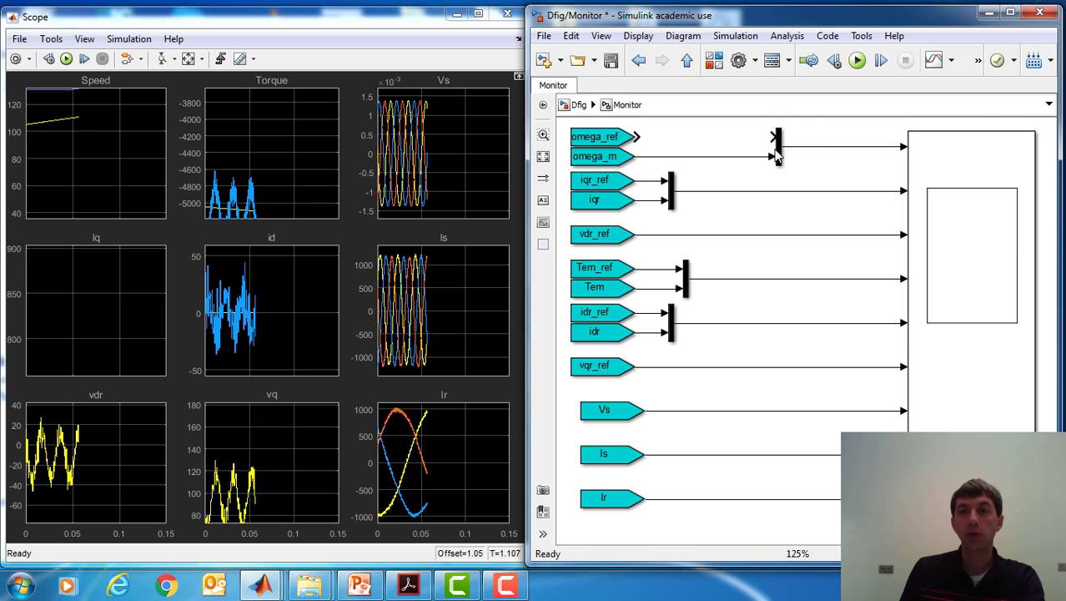
left_click_drag(769, 136, 636, 137)
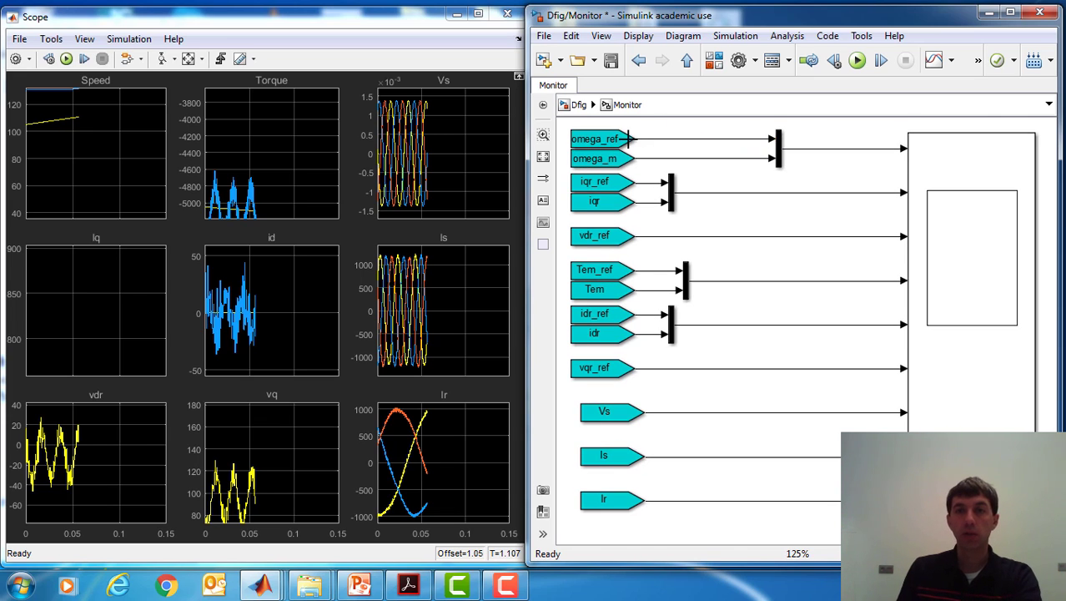
Step: Feed omega_m directly into the scope's first input, then restart the simulation from Dfig
left_click(855, 149)
key("Delete")
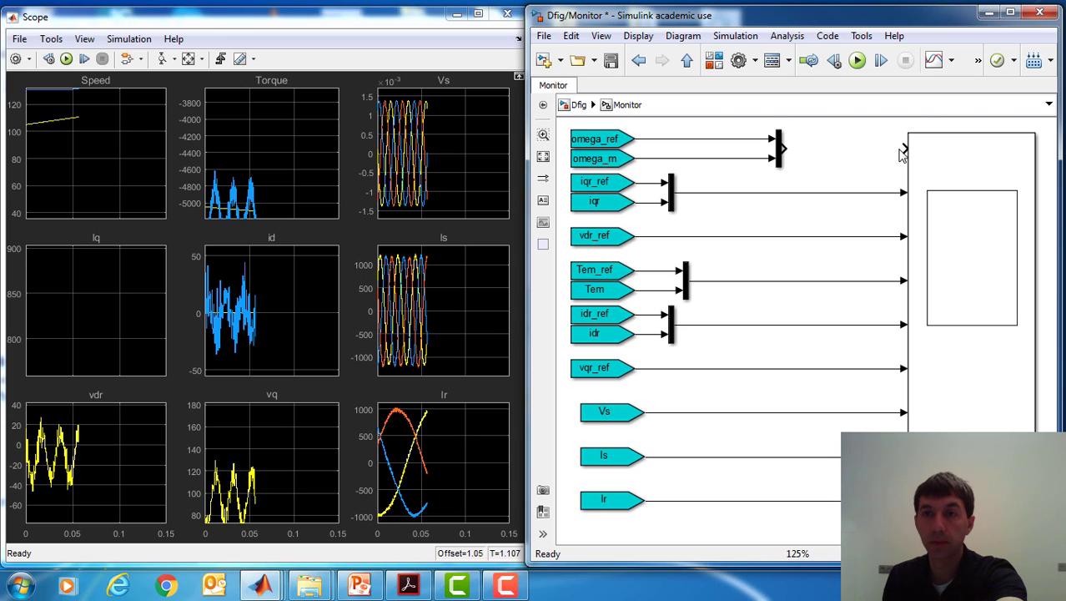
left_click_drag(902, 148, 741, 157)
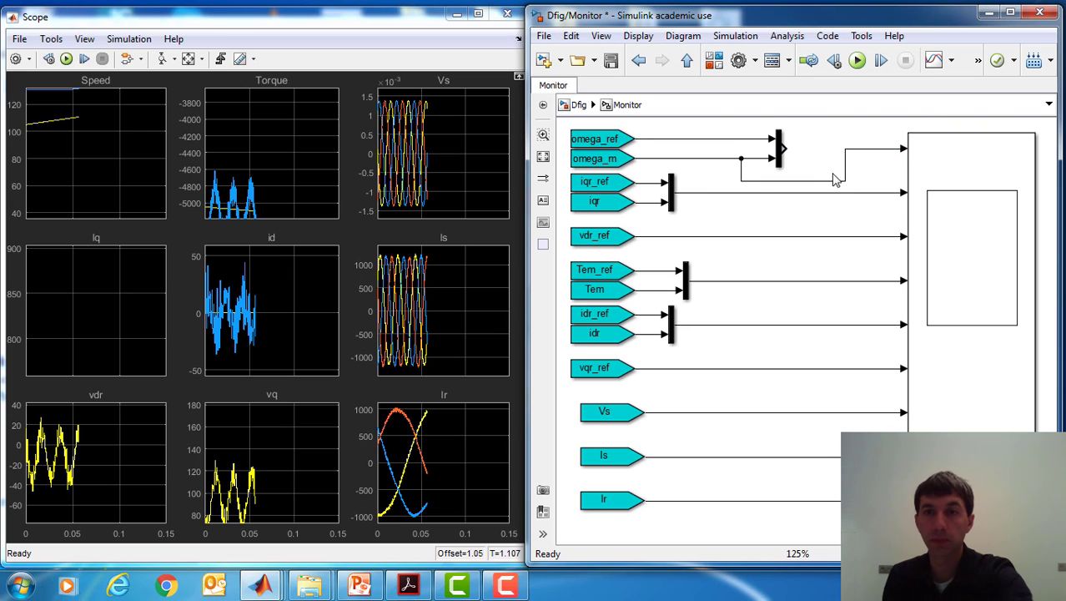
left_click(578, 105)
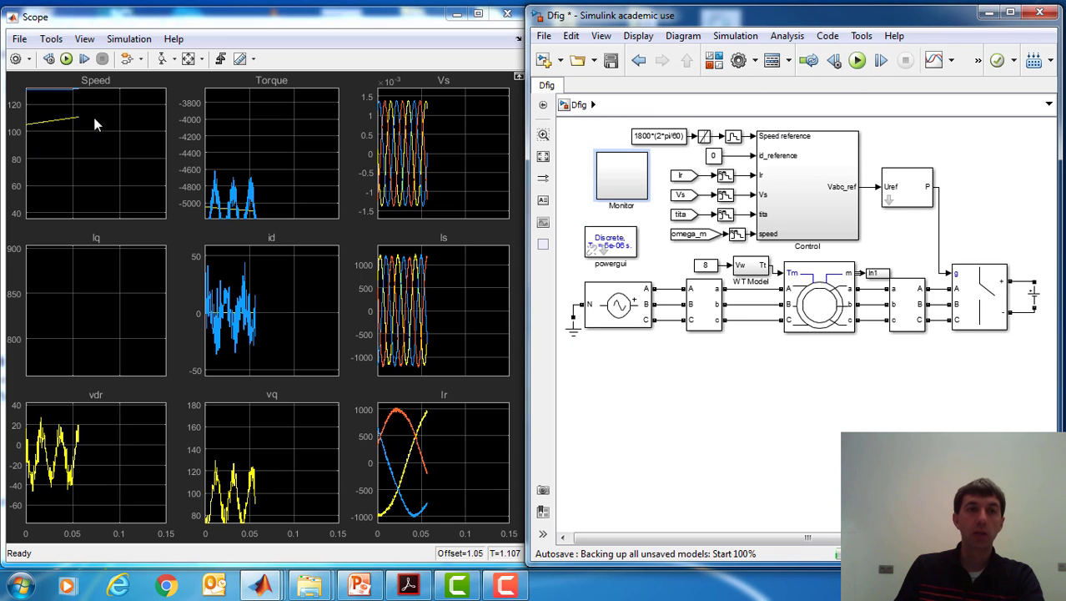
key("ctrl+t")
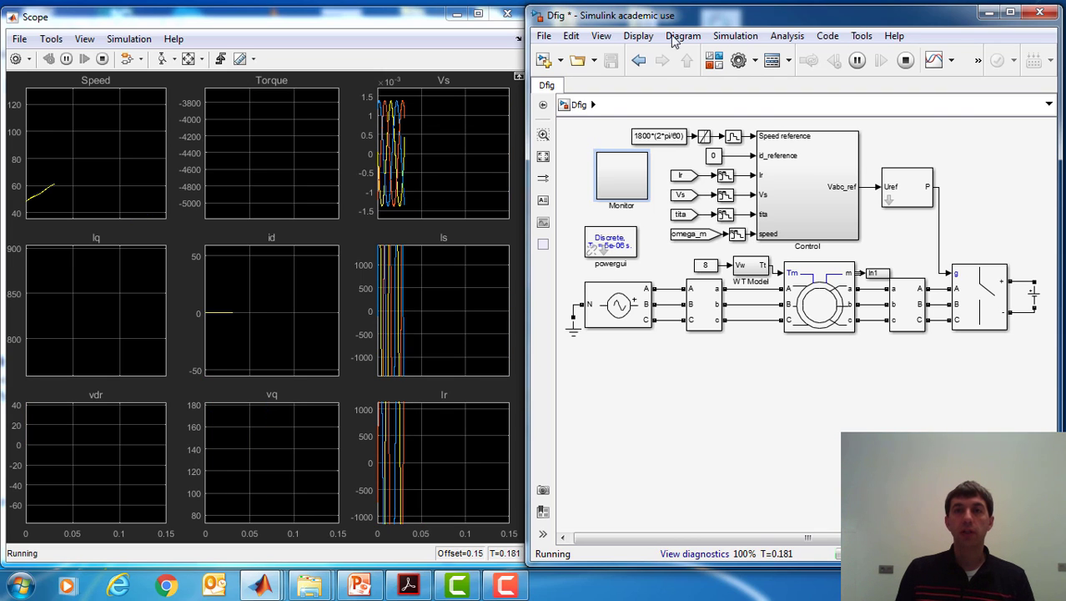
Step: Keep the Scope axes fitted as the rewired simulation runs past T = 1.29 s, then return to ini.m
left_click(187, 58)
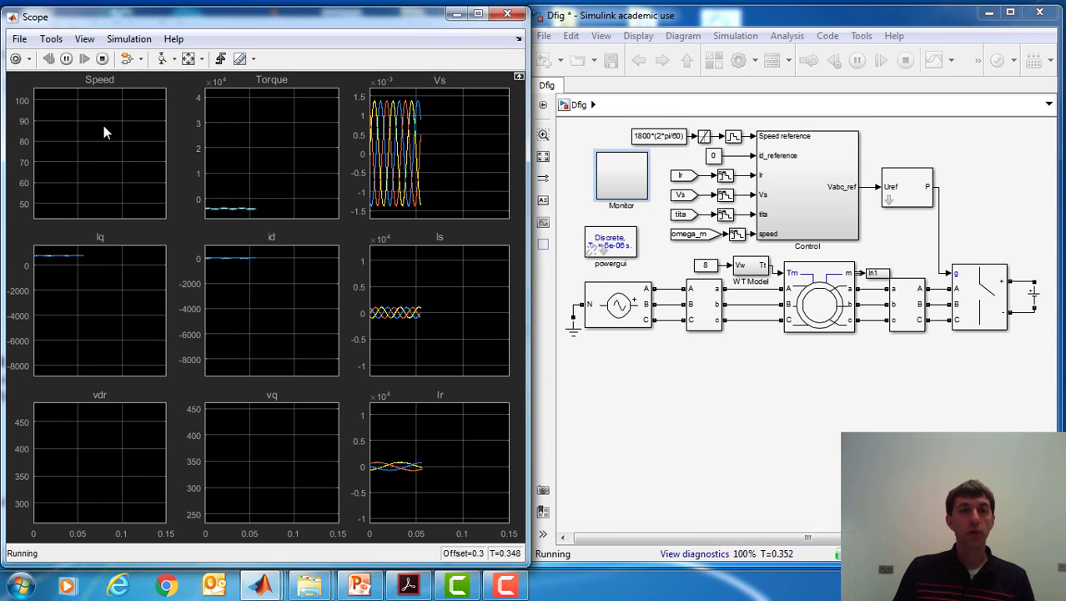
left_click(186, 60)
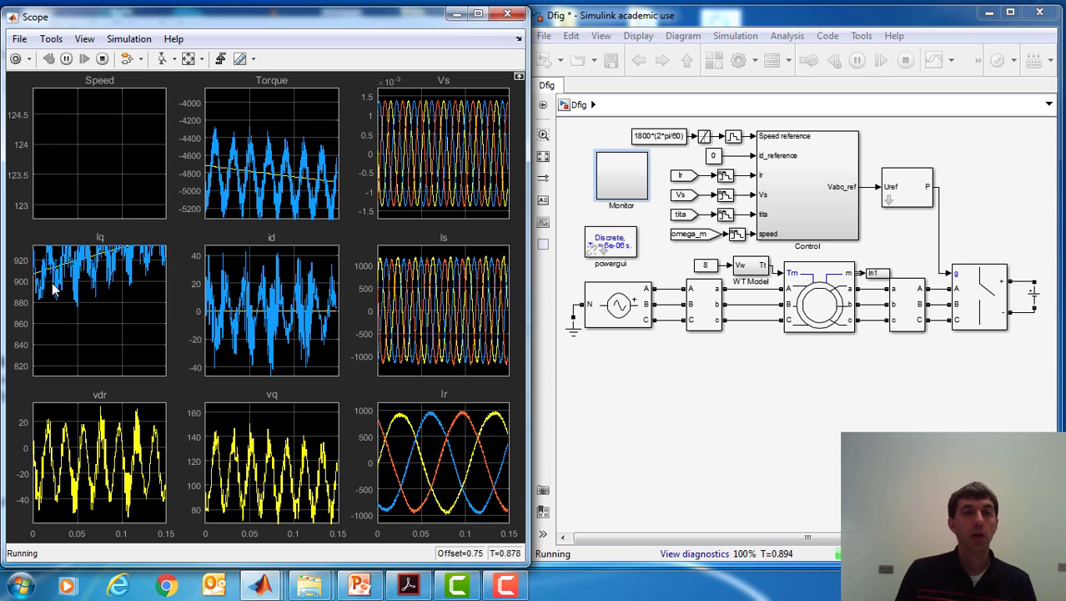
left_click(186, 61)
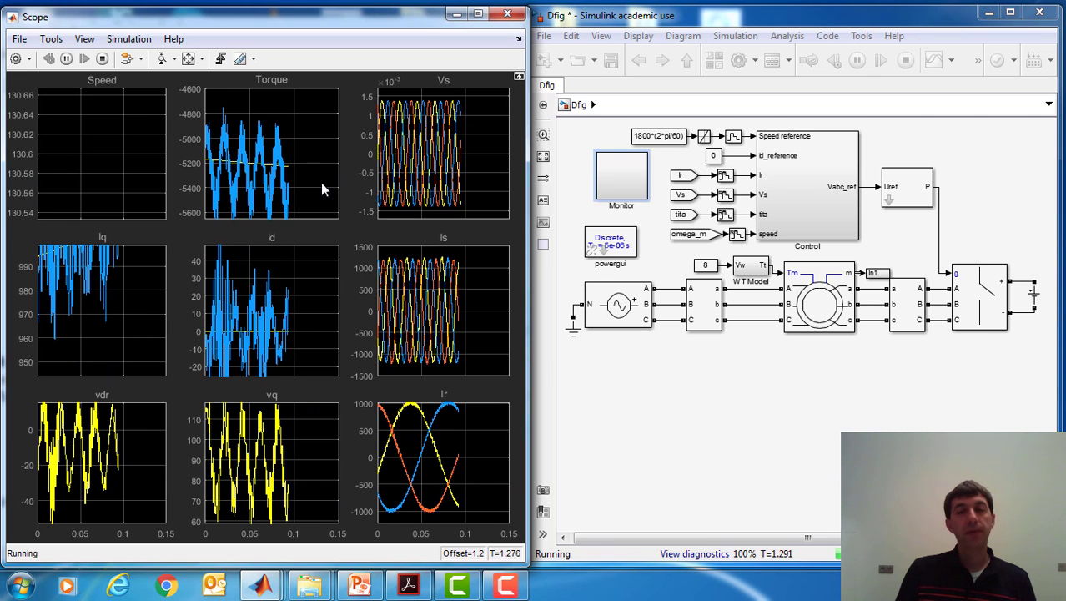
mouse_move(260, 586)
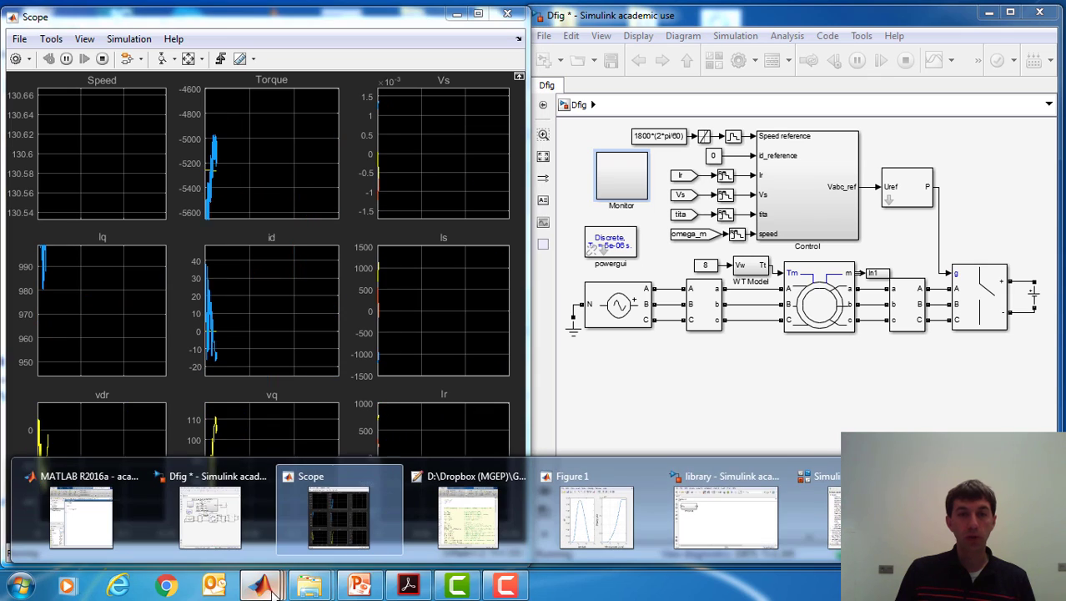
left_click(472, 512)
Step: Highlight the J = 127/2 line in ini.m, then hide the editor
scroll(133, 340, "down", 4)
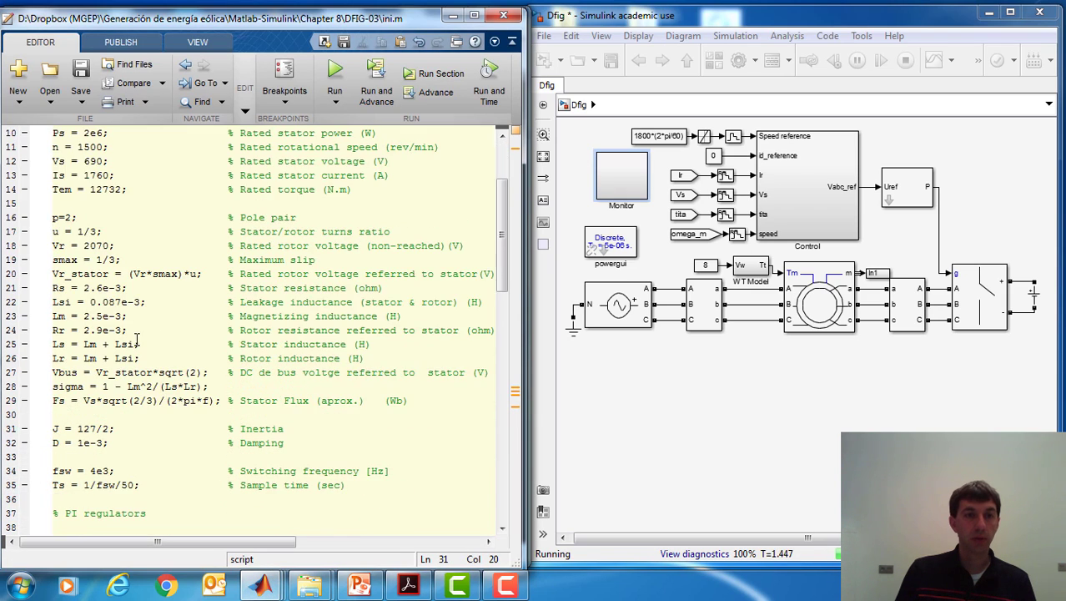
left_click_drag(133, 389, 52, 389)
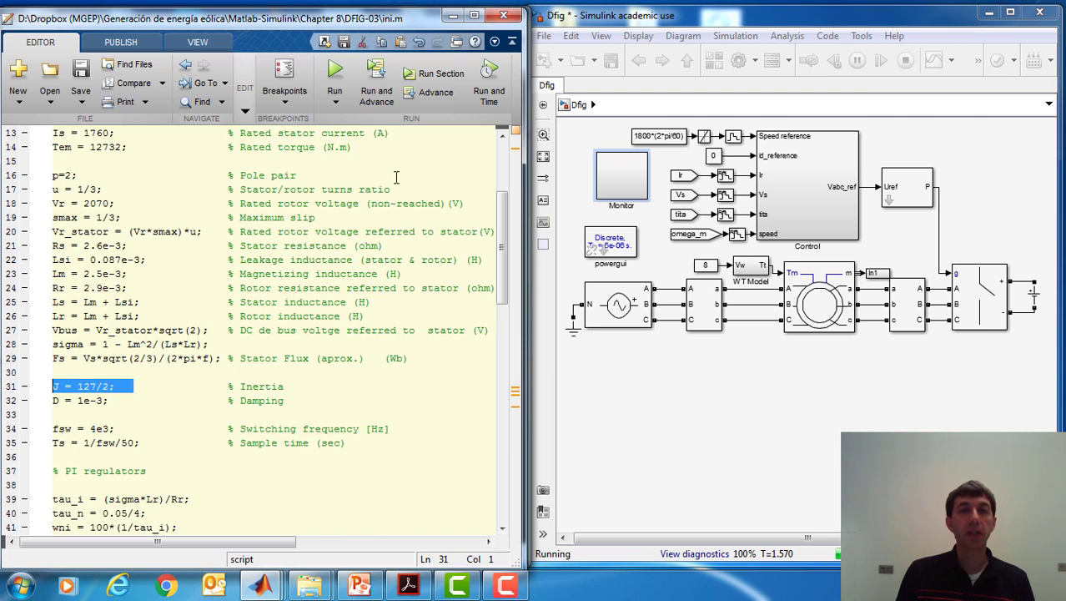
left_click(464, 16)
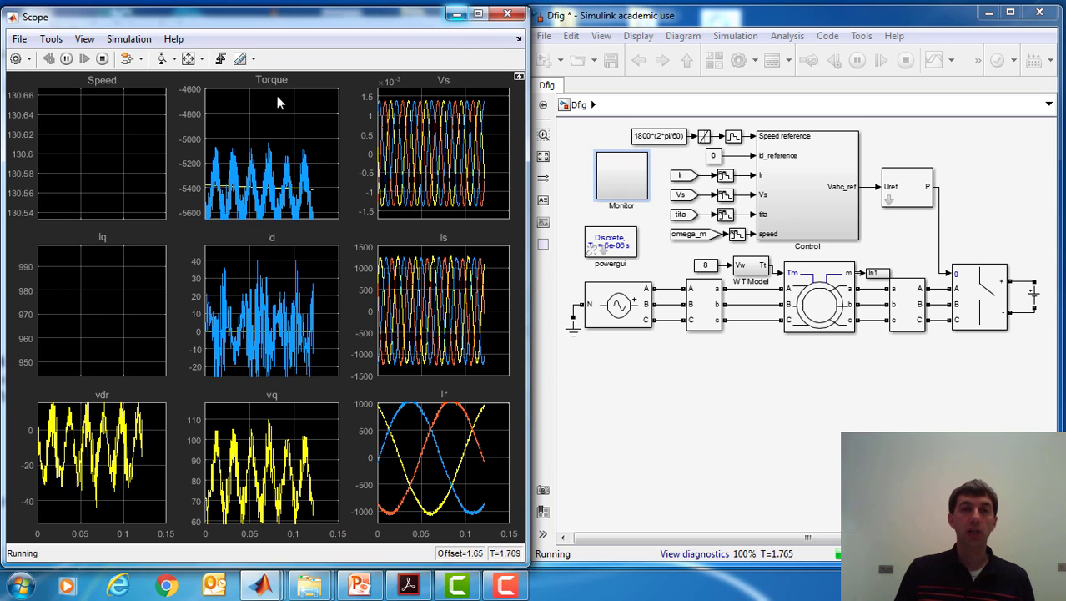
Step: Repeatedly autoscale the Scope as the speed climbs to about 136.48 past T = 2.8 s
left_click(195, 64)
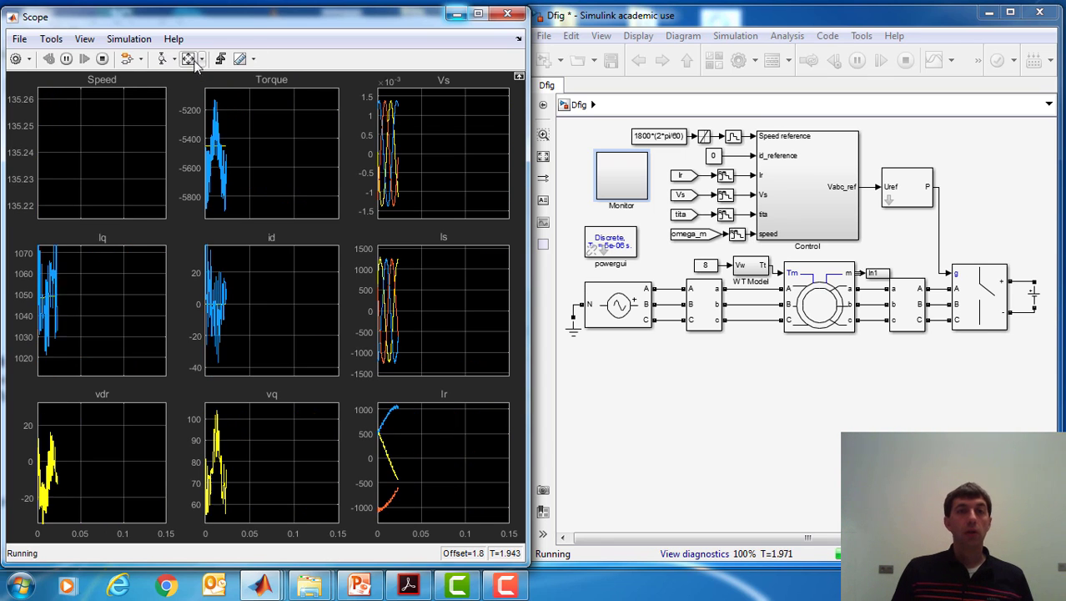
left_click(189, 59)
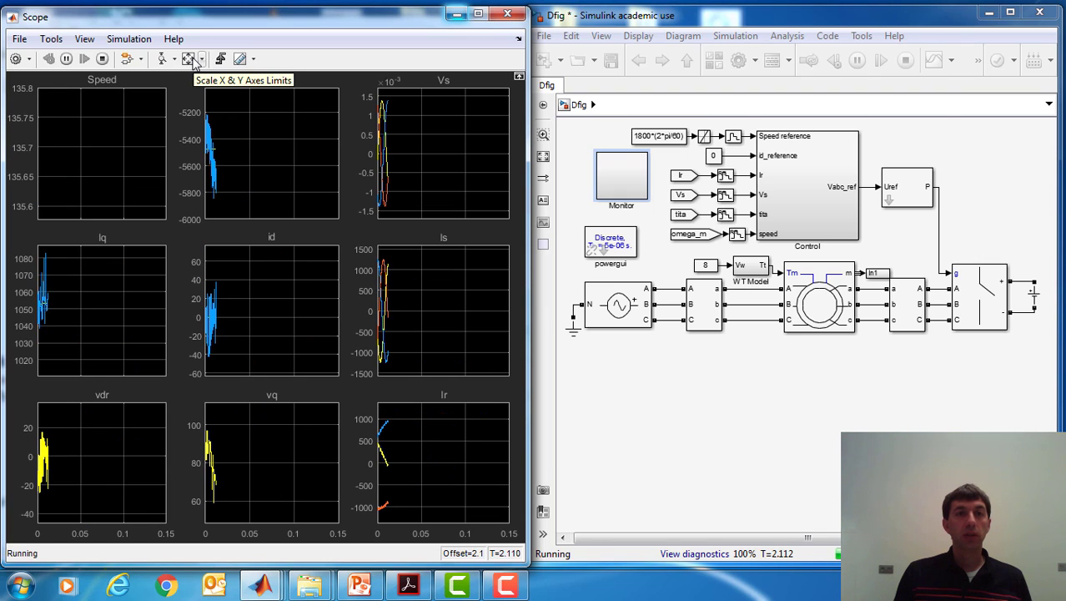
left_click(190, 63)
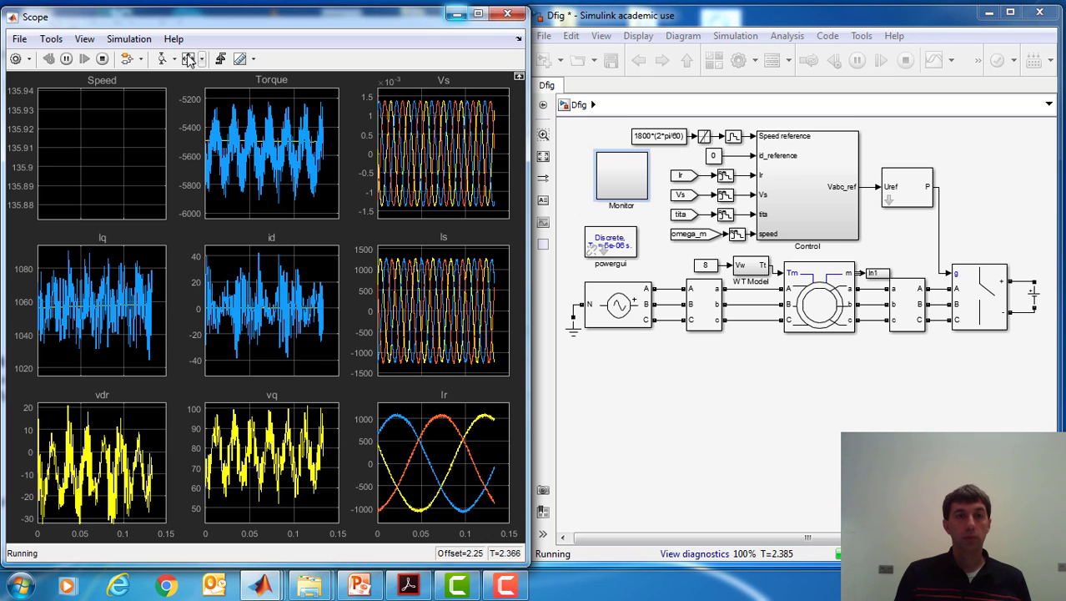
left_click(190, 63)
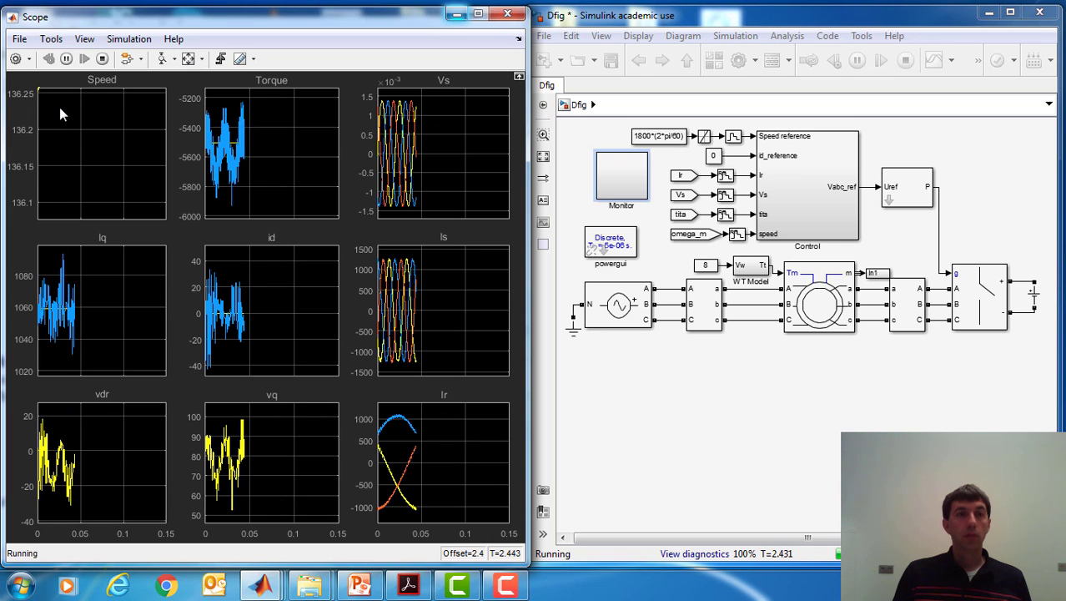
left_click(190, 64)
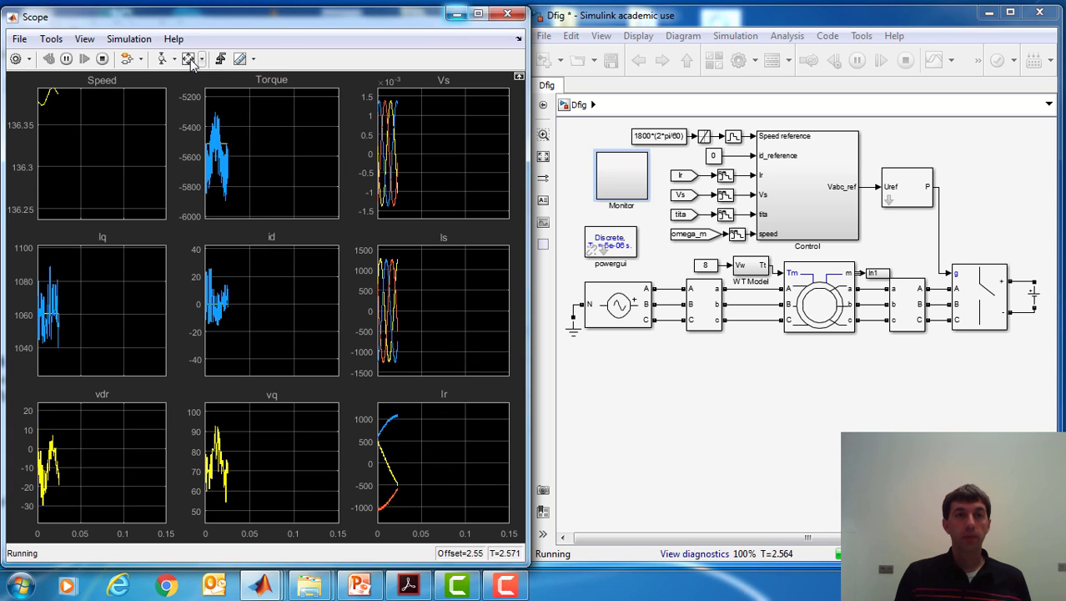
left_click(190, 63)
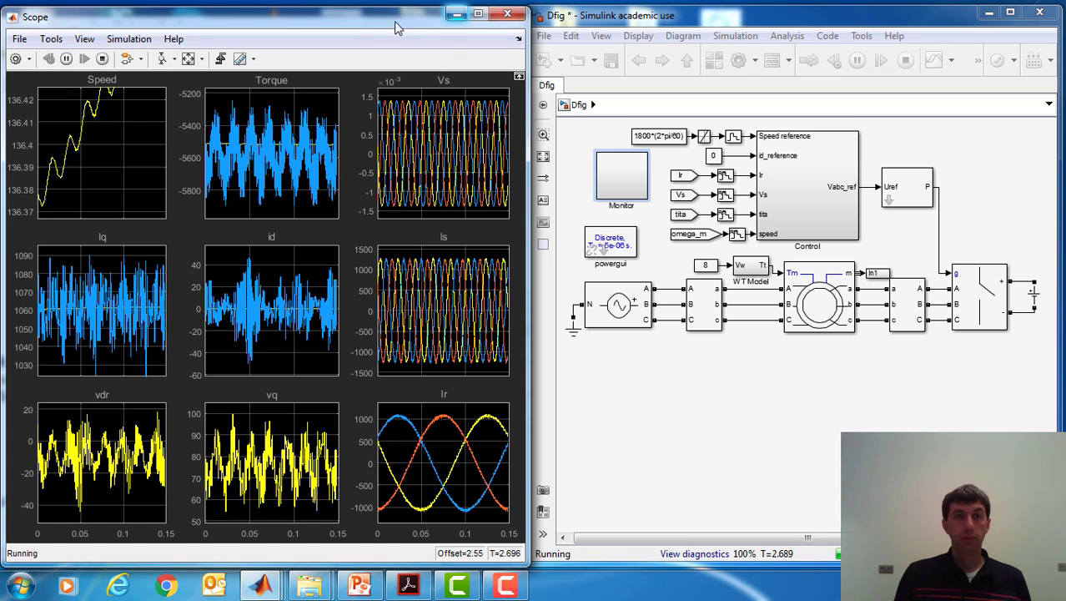
left_click(191, 63)
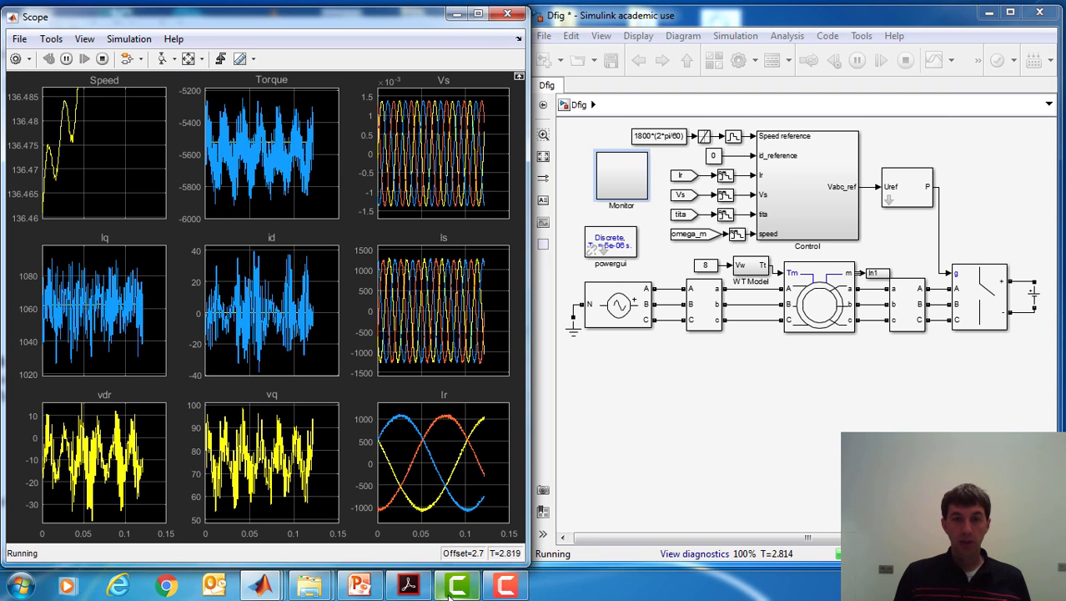
Step: Zoom the power curve to 8–9 m/s, reset it to the full 0–15 range, then refit the Scope
mouse_move(261, 586)
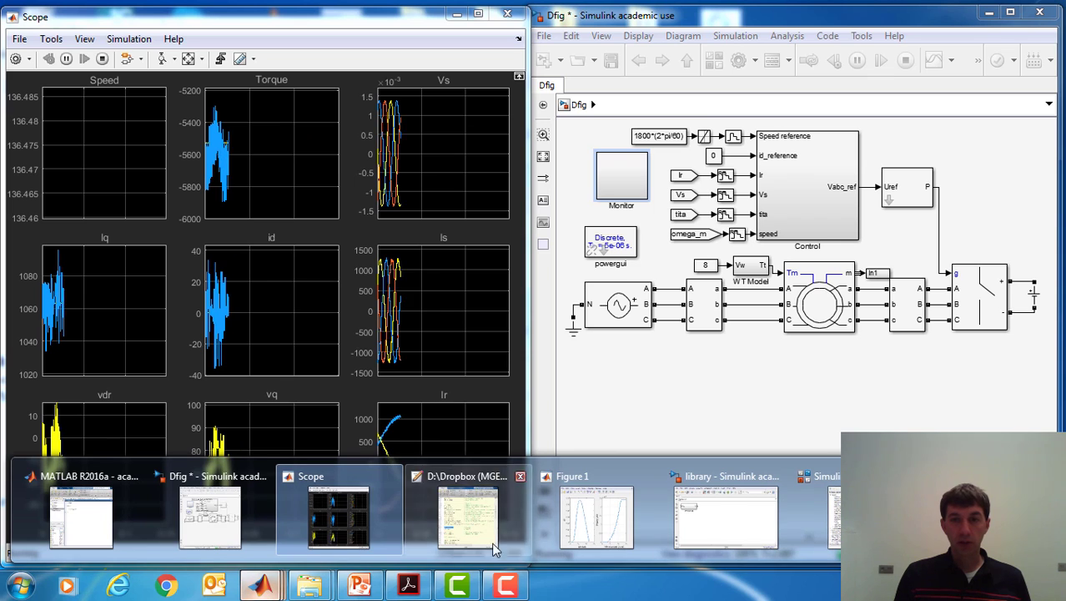
left_click(596, 517)
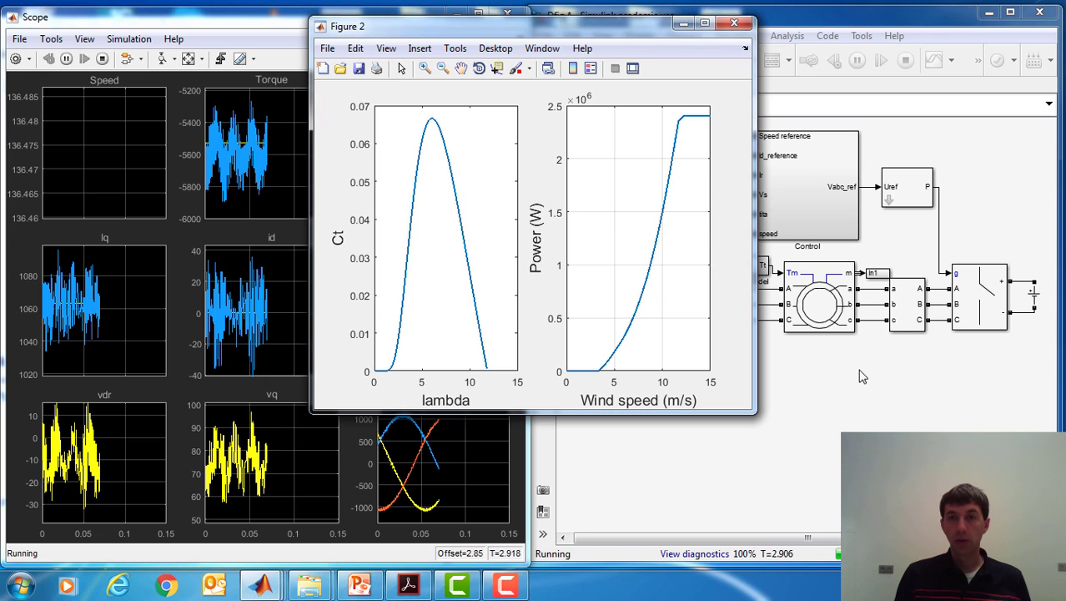
left_click(705, 25)
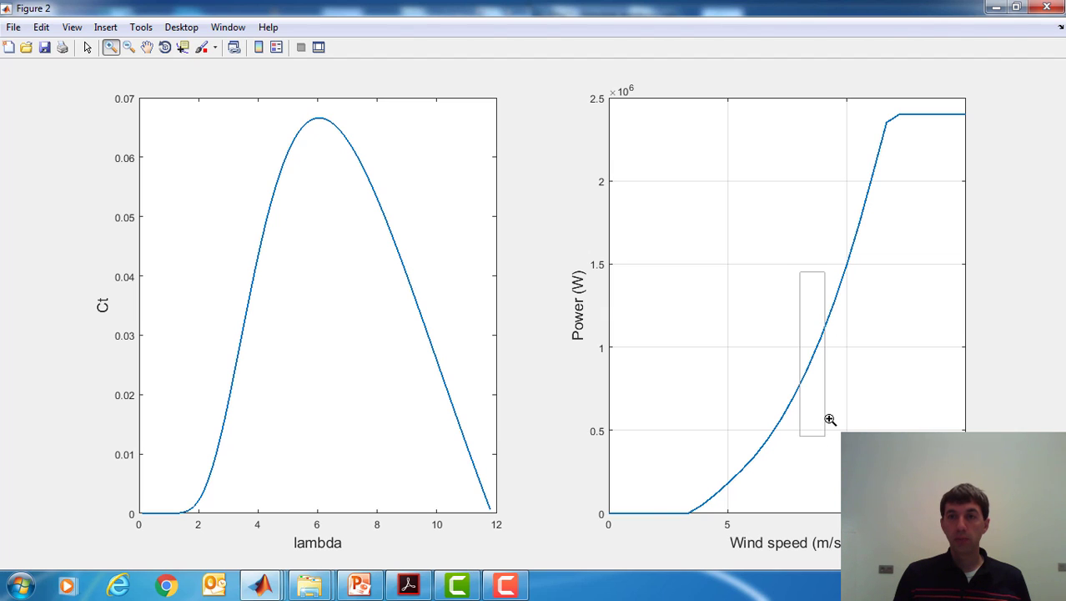
left_click_drag(833, 415, 833, 416)
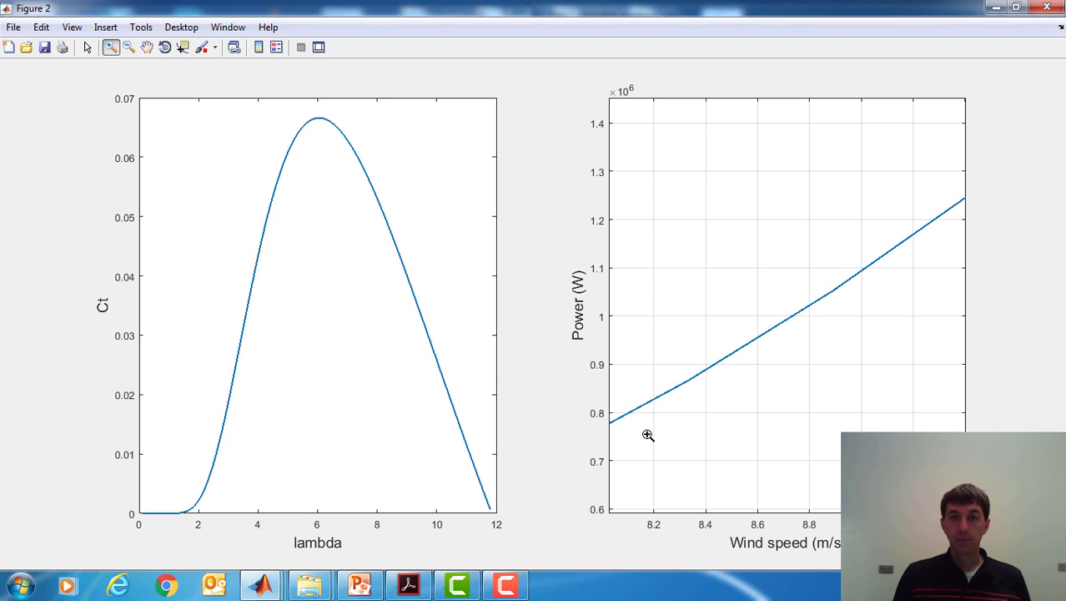
left_click(1016, 8)
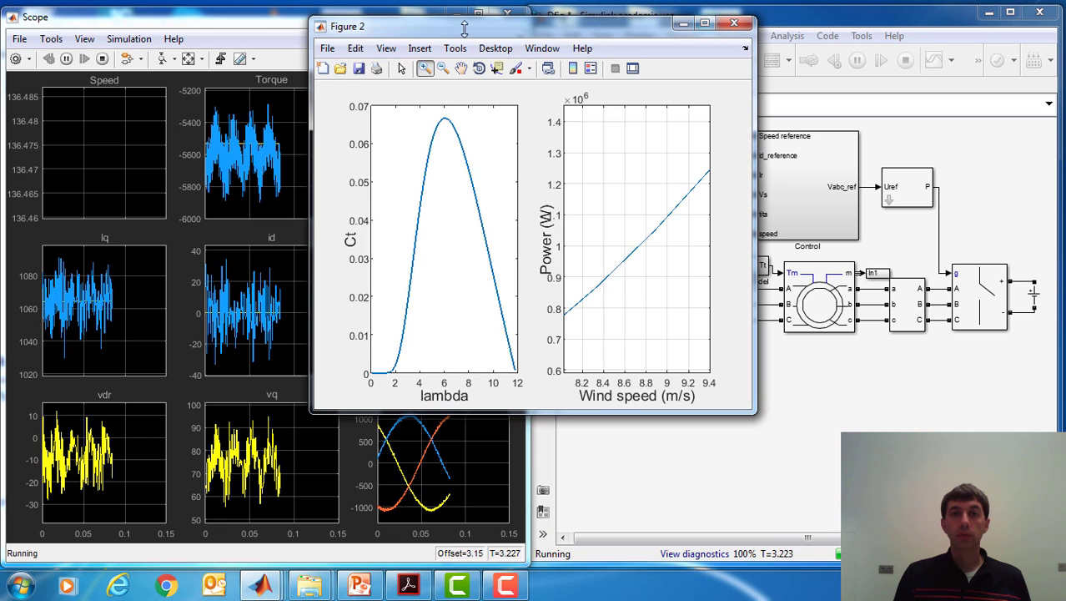
right_click(626, 178)
left_click(685, 205)
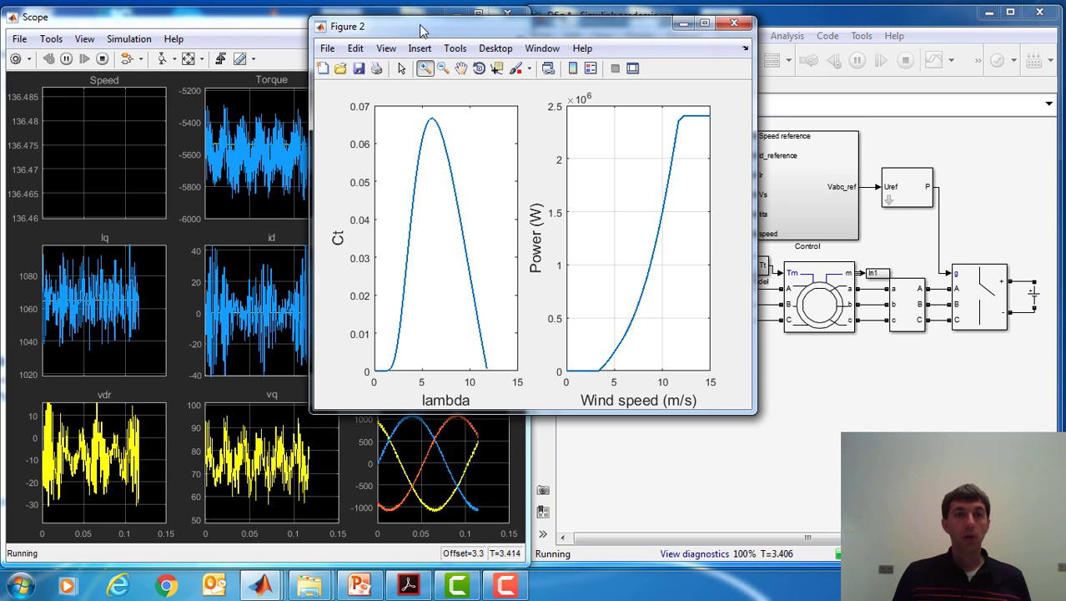
left_click(683, 23)
left_click(188, 59)
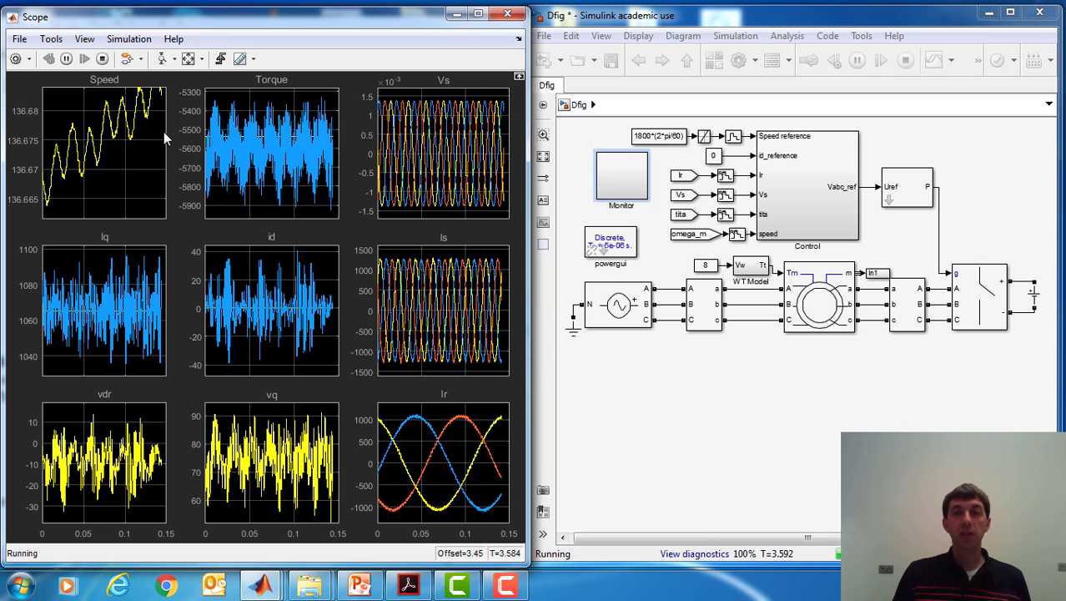
Step: Look inside the Control subsystem and its MPPT block, then go back to the top-level Dfig diagram
left_click(785, 215)
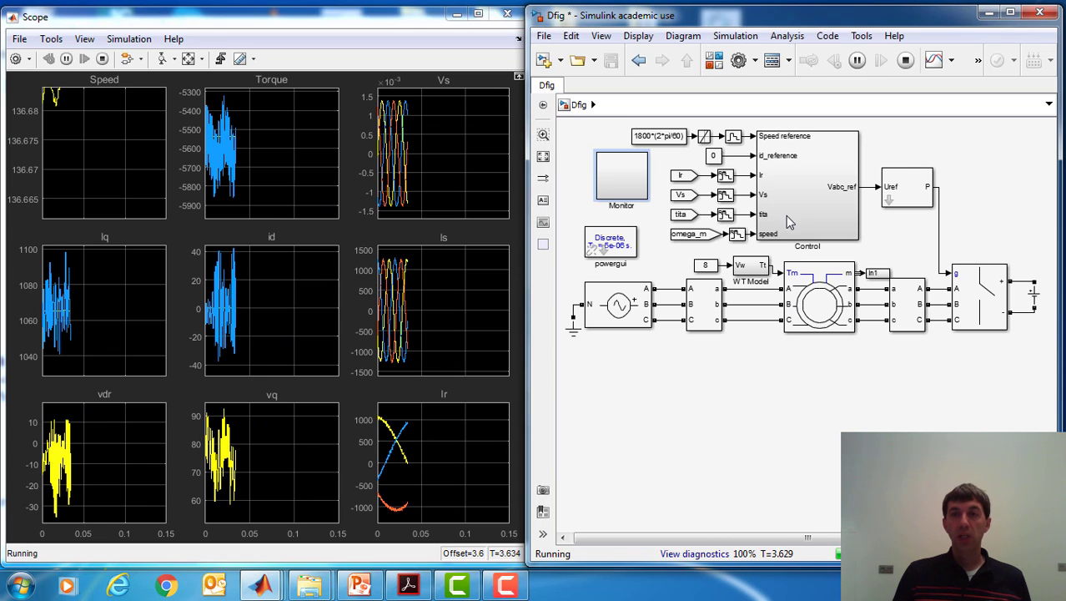
double_click(785, 190)
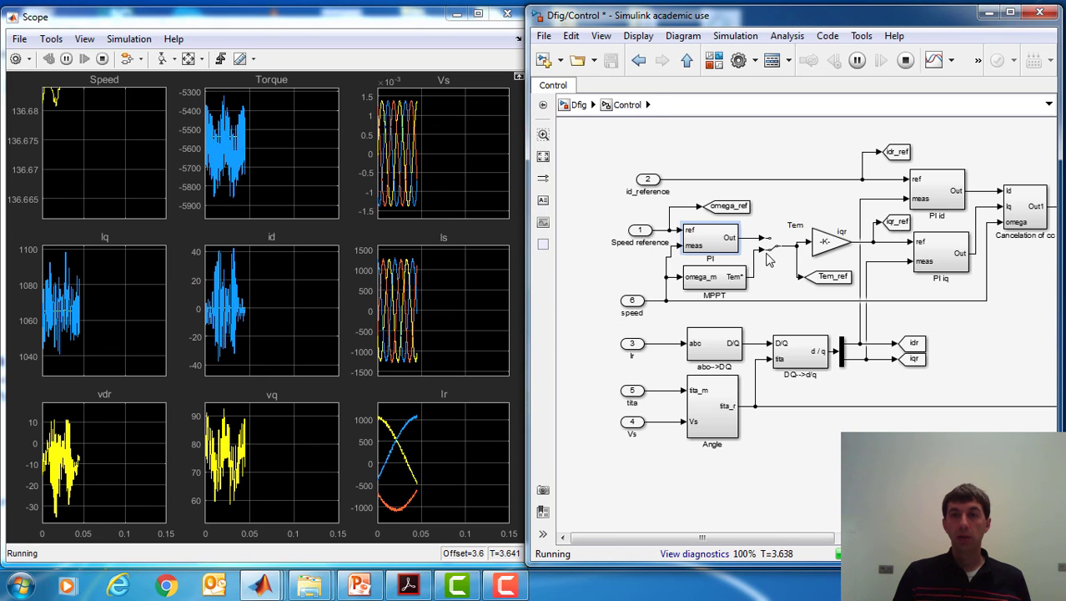
double_click(726, 287)
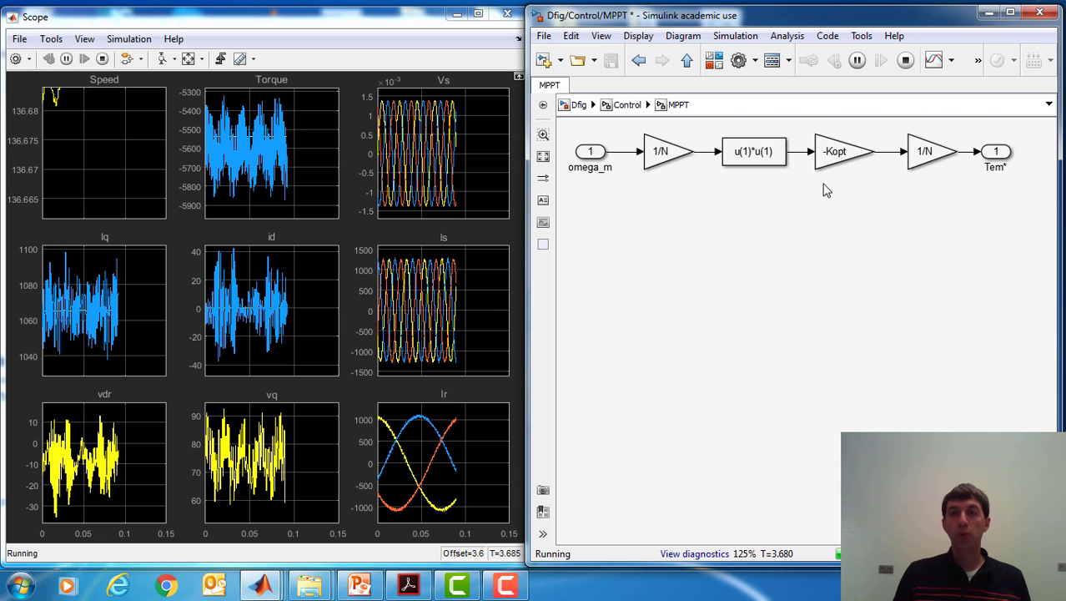
left_click(638, 113)
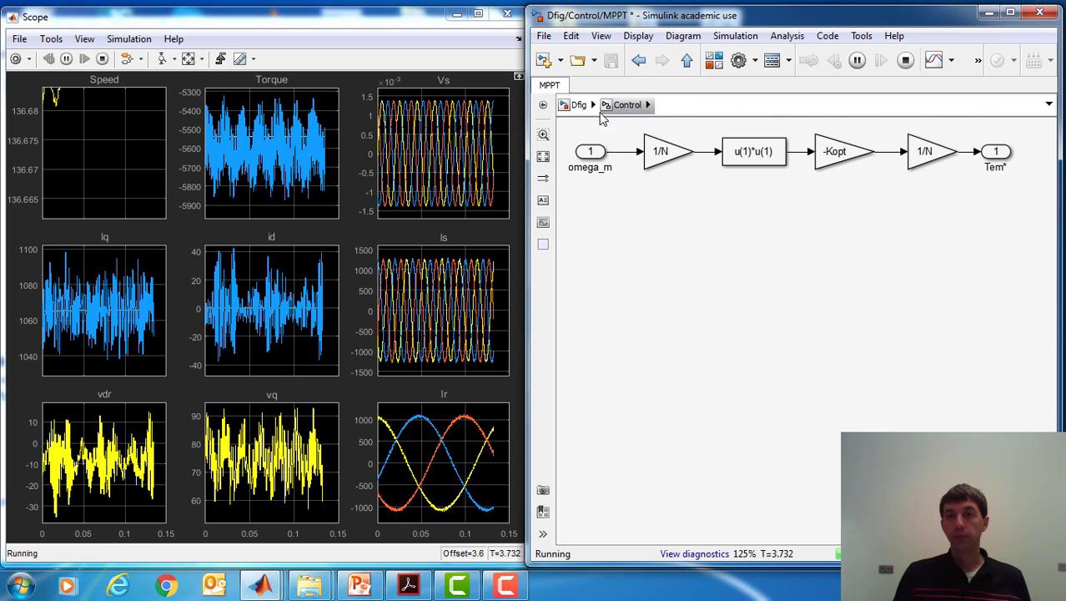
left_click(579, 105)
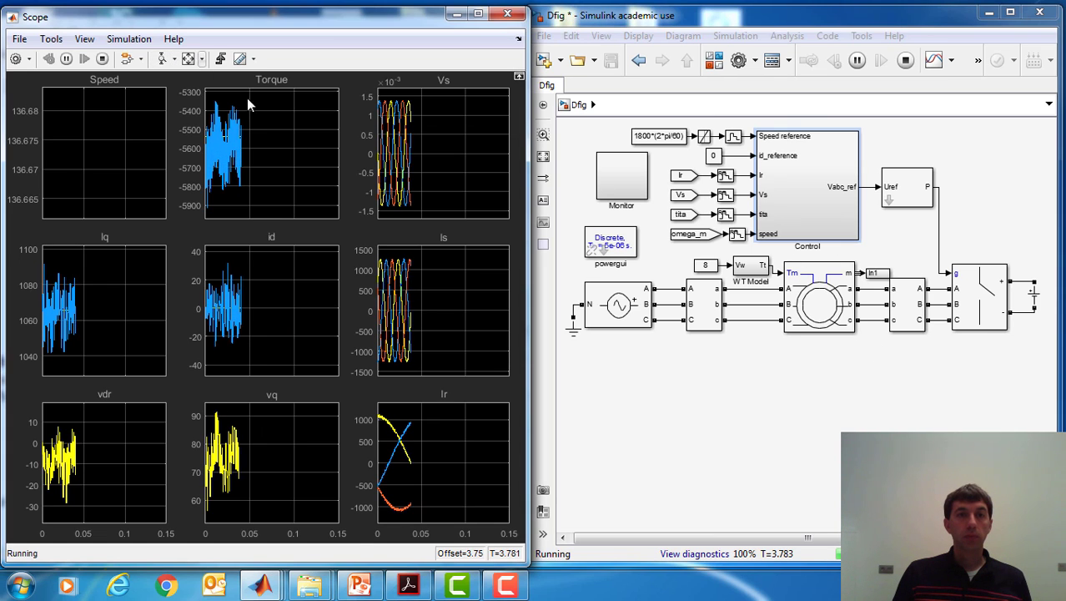
left_click(244, 164)
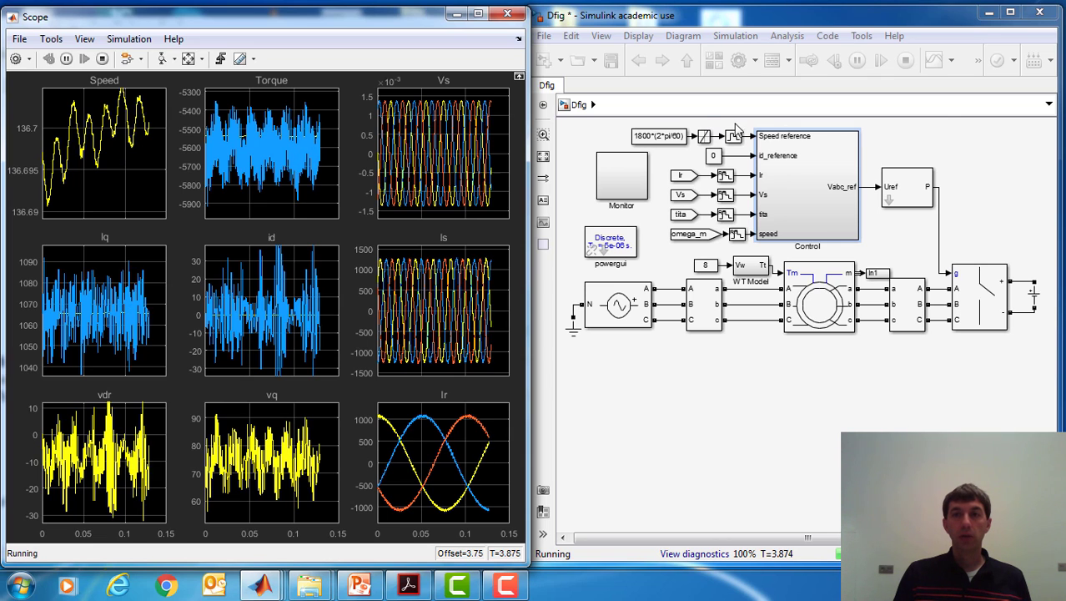
left_click(842, 427)
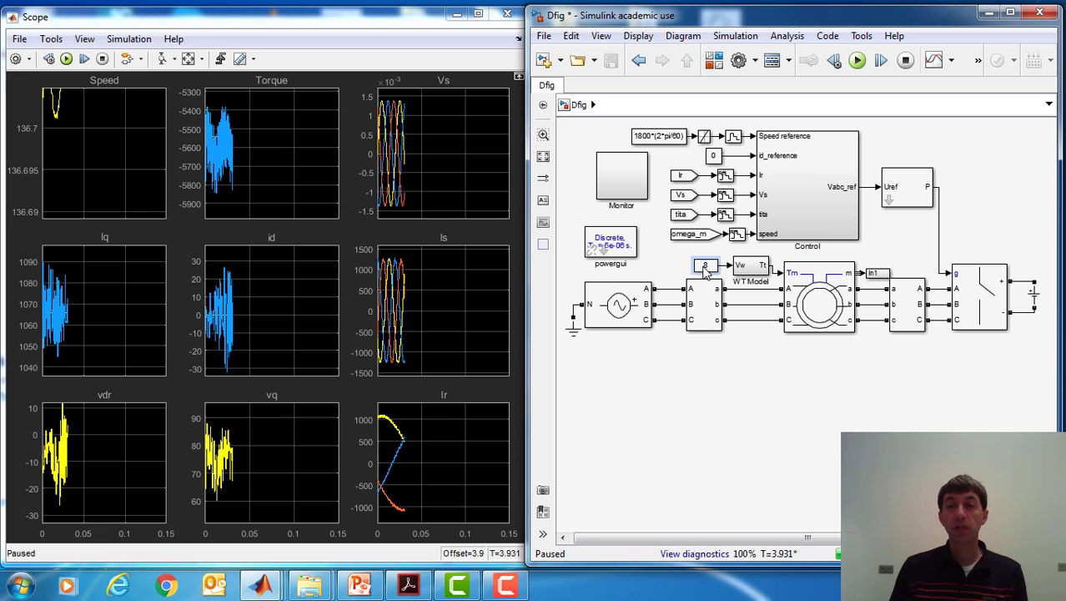
Step: Change the wind speed Constant from 8 to 10, then bring up the power-curve figure
double_click(705, 267)
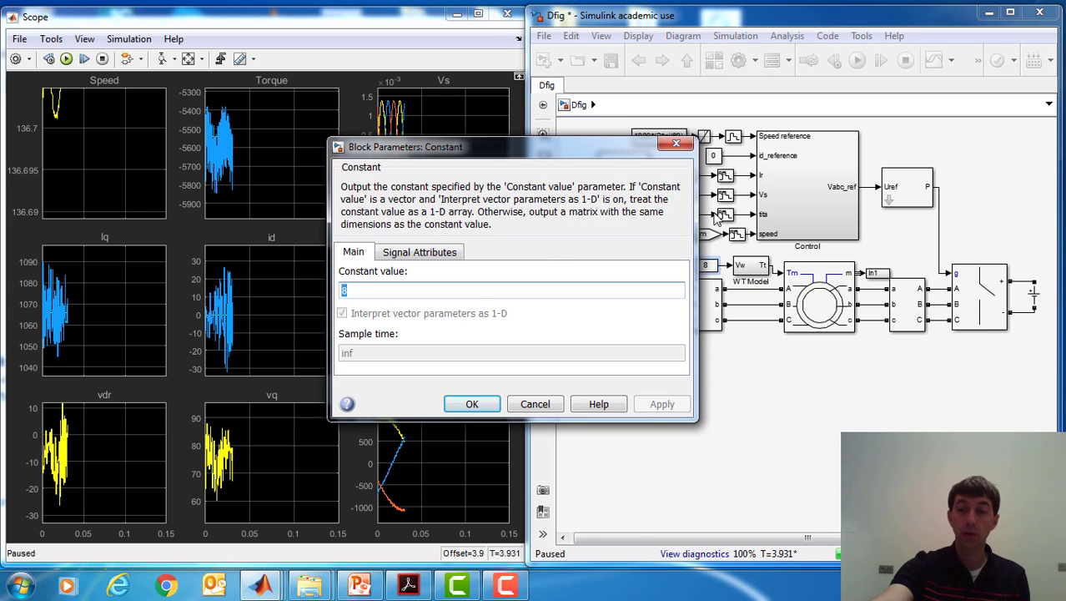
type("1")
key("Return")
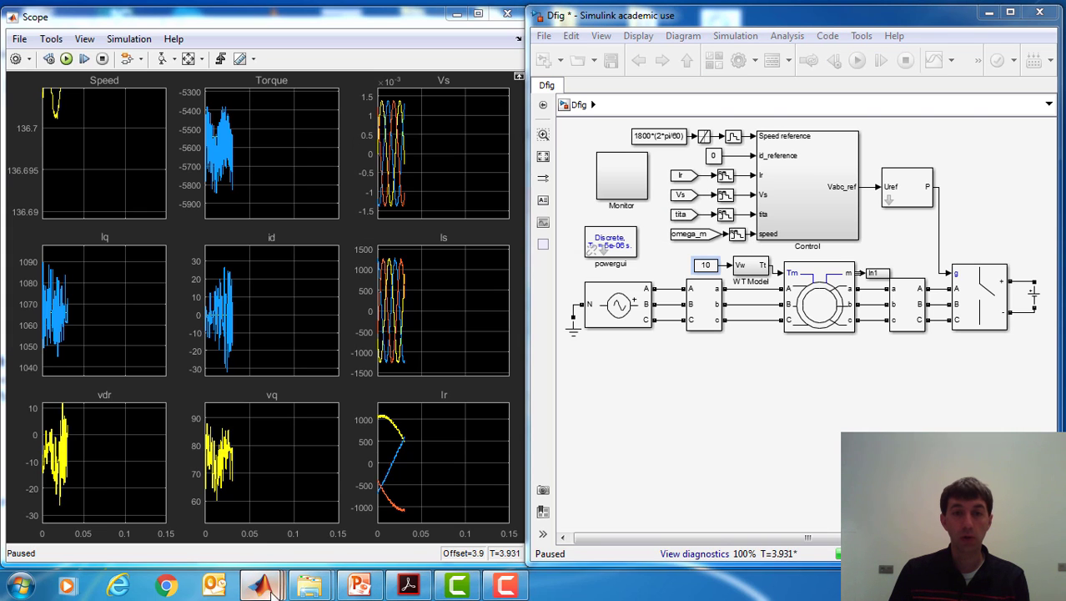
mouse_move(265, 588)
left_click(813, 500)
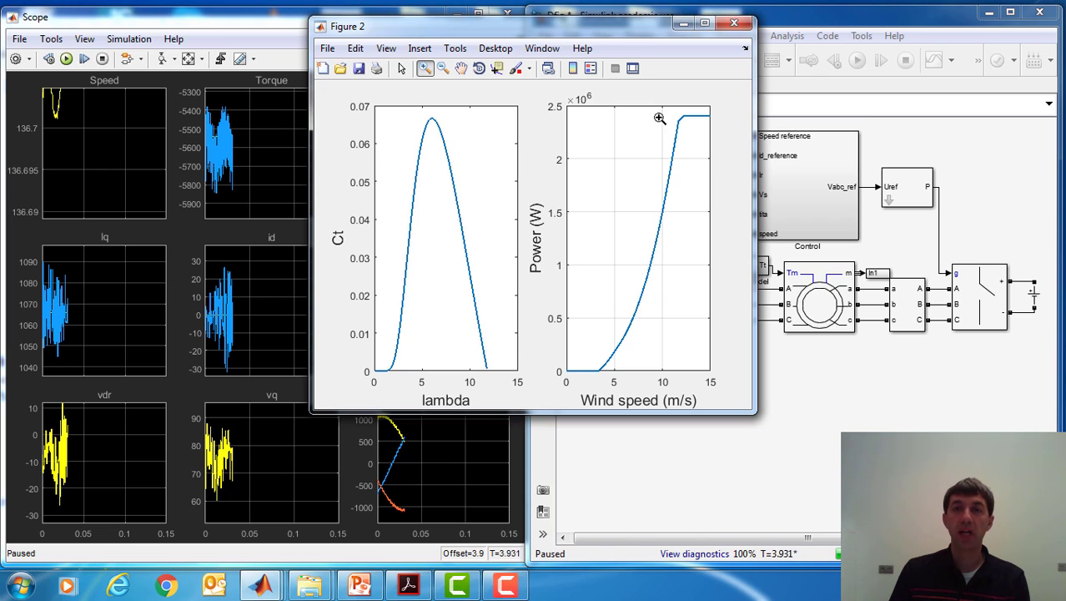
Step: Resume the simulation at 10 m/s and keep autoscaling the Scope as the speed climbs past 166
left_click(683, 24)
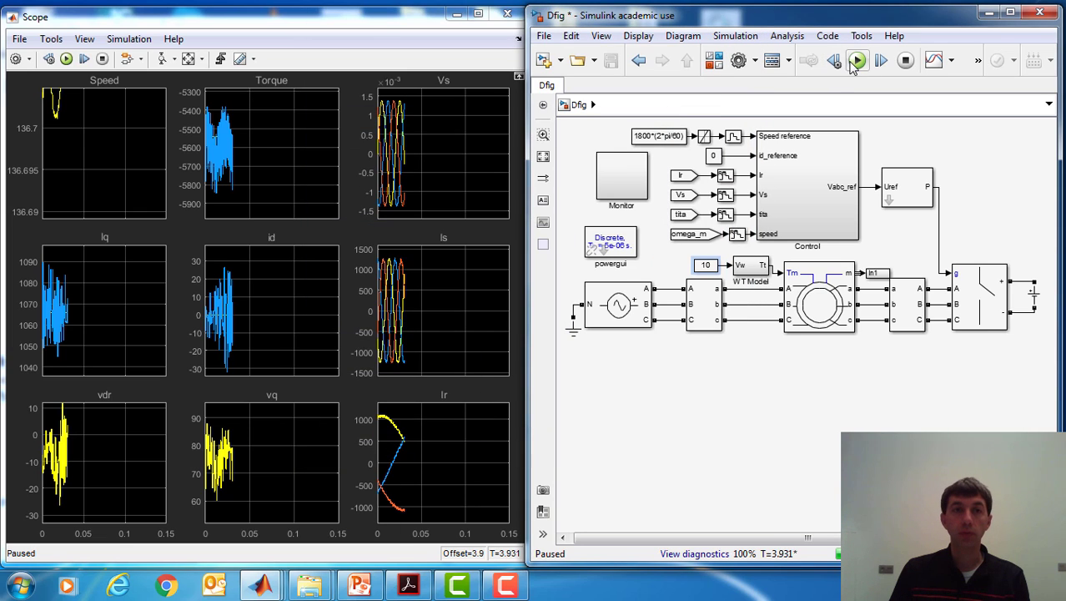
left_click(66, 58)
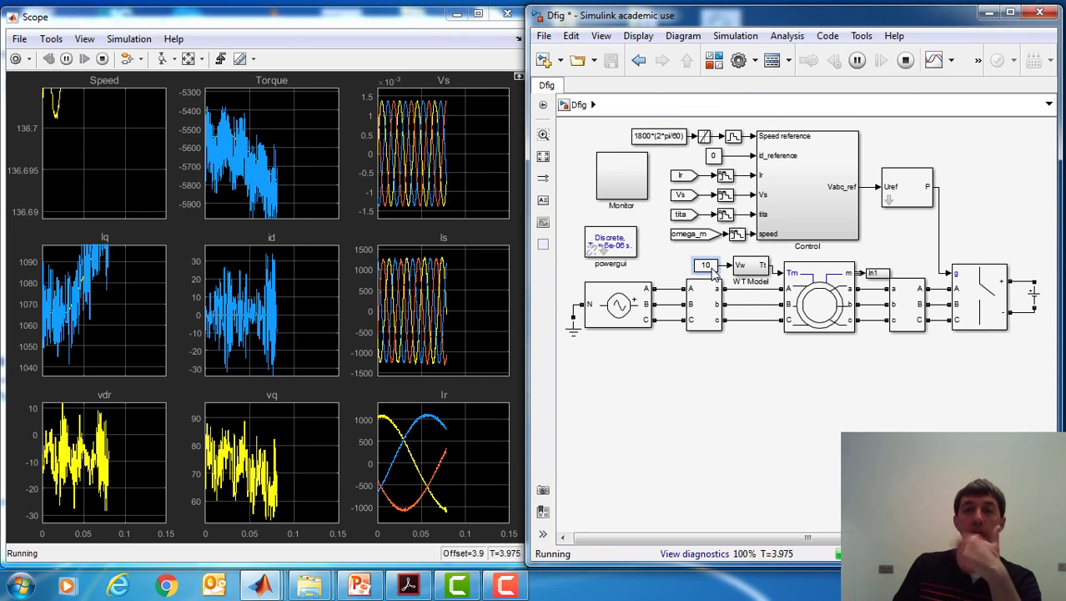
left_click(188, 58)
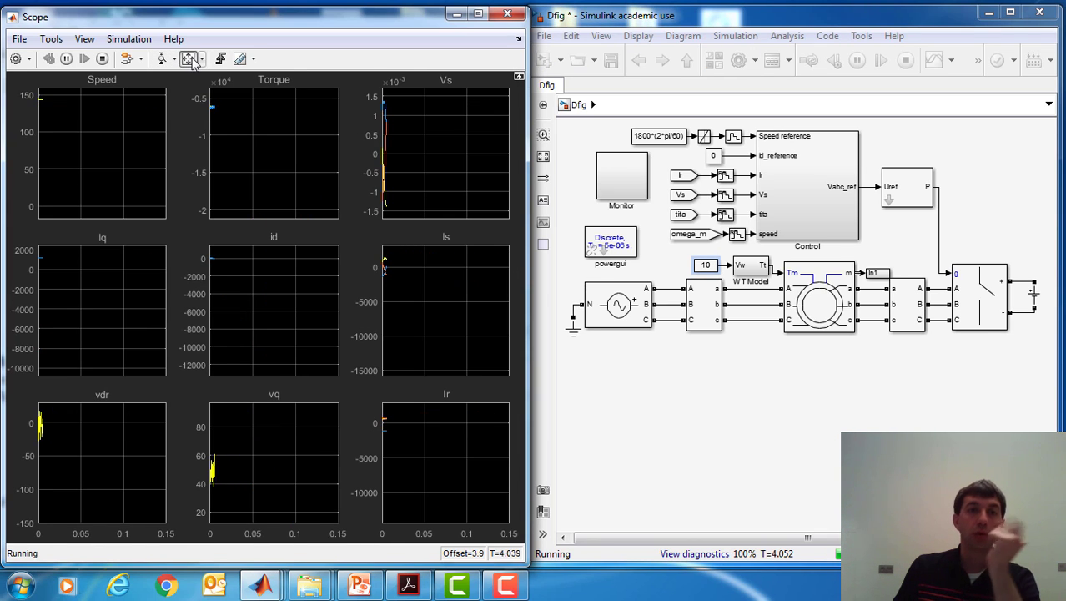
left_click(188, 59)
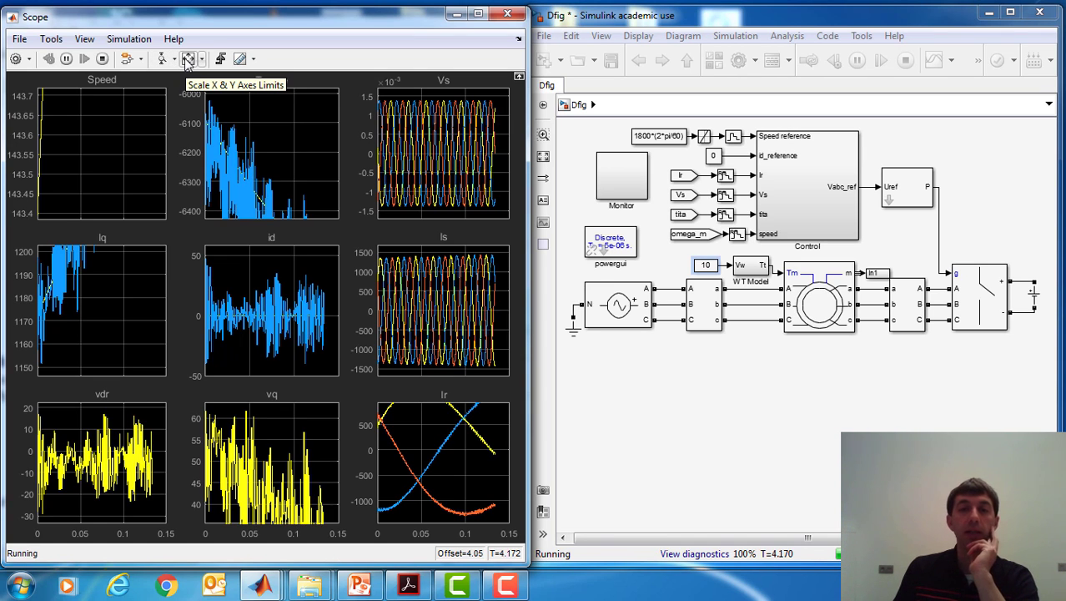
left_click(187, 59)
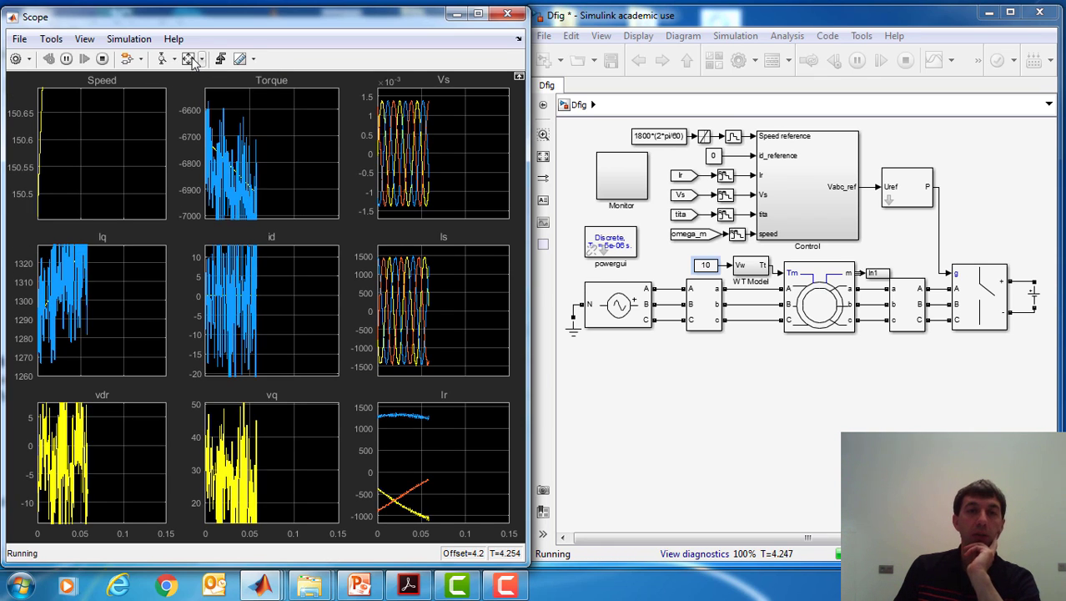
left_click(238, 62)
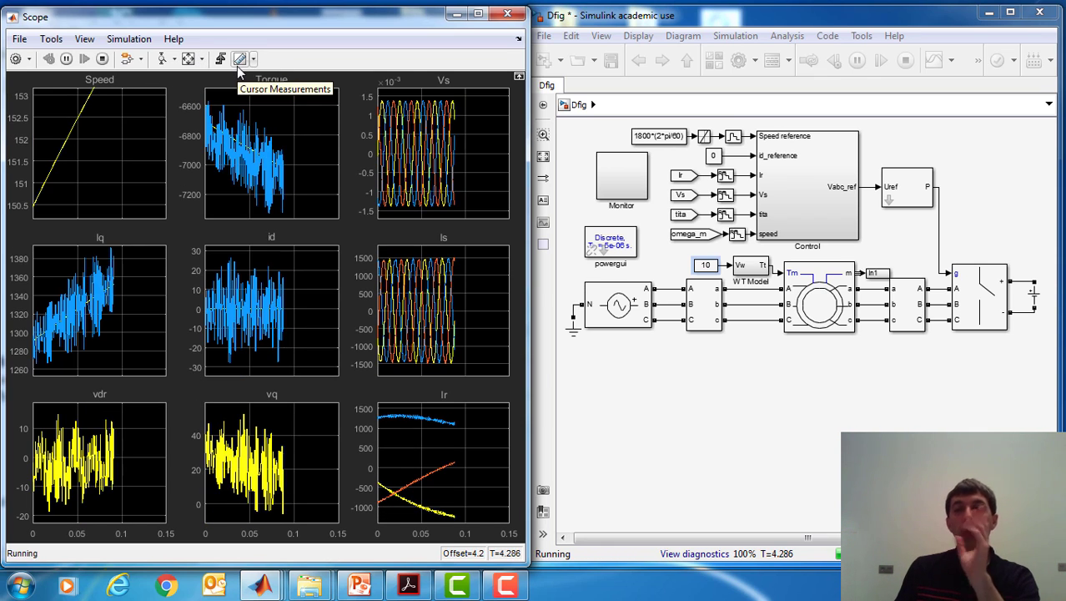
left_click(188, 59)
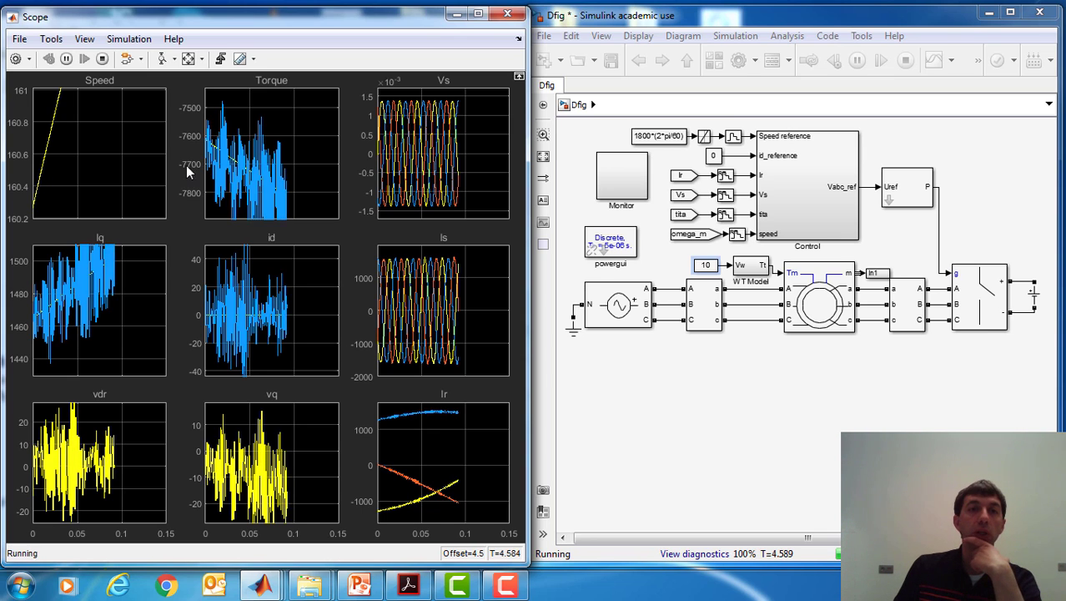
left_click(188, 59)
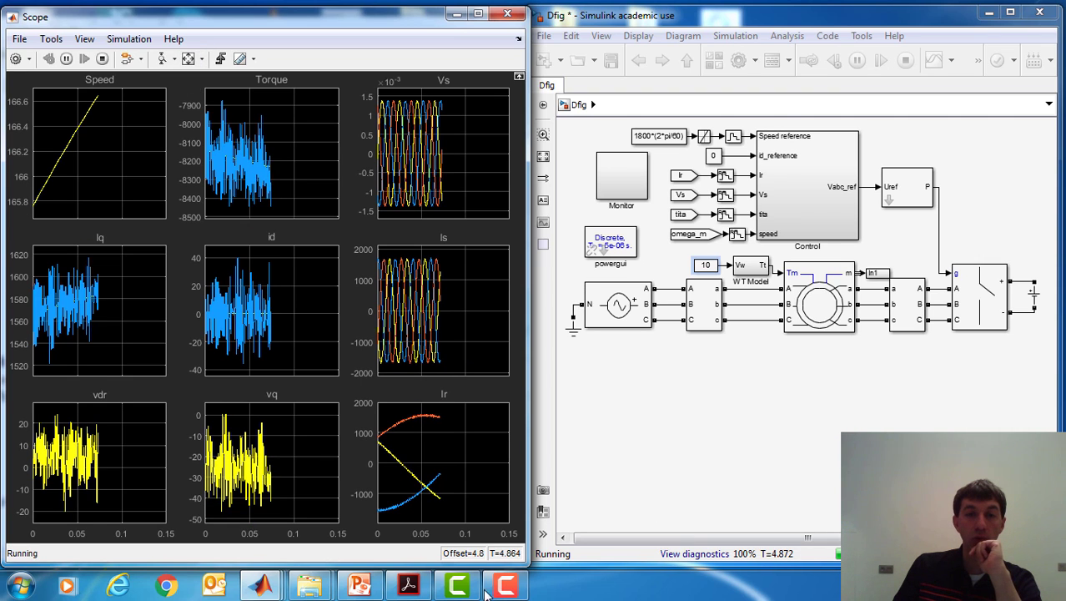
Step: Minimize the power-curve figure and autoscale the Scope as the speed passes 170.5 and torque nears -8700
mouse_move(265, 591)
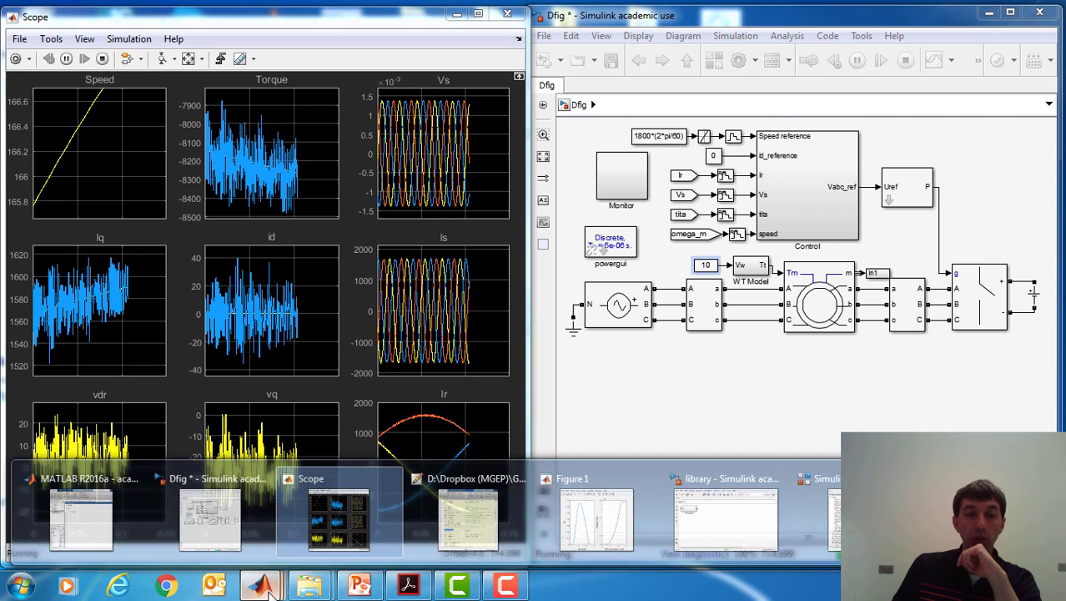
left_click(926, 514)
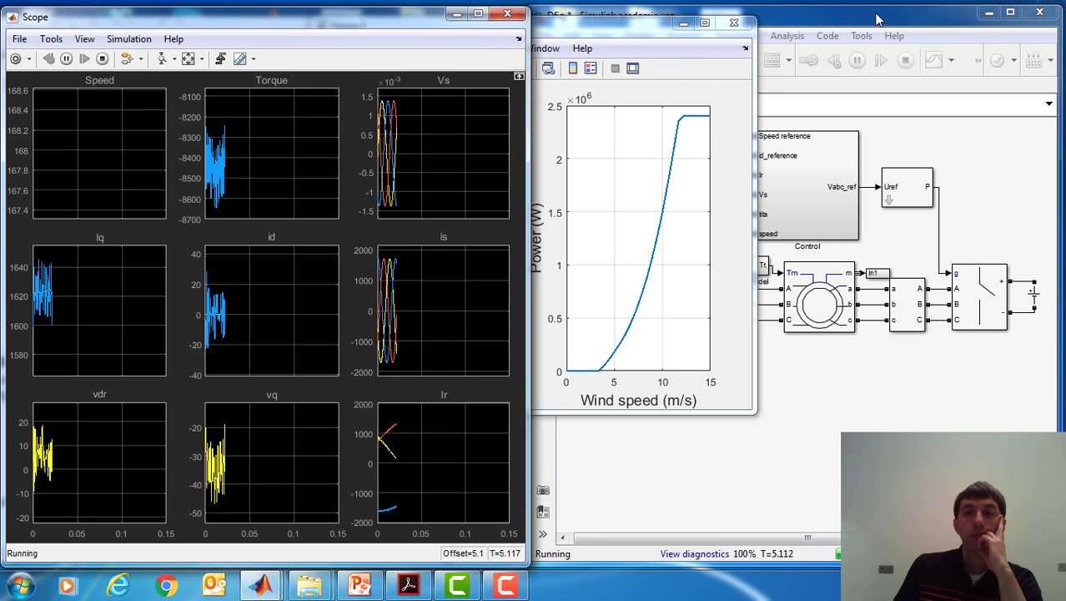
left_click(188, 59)
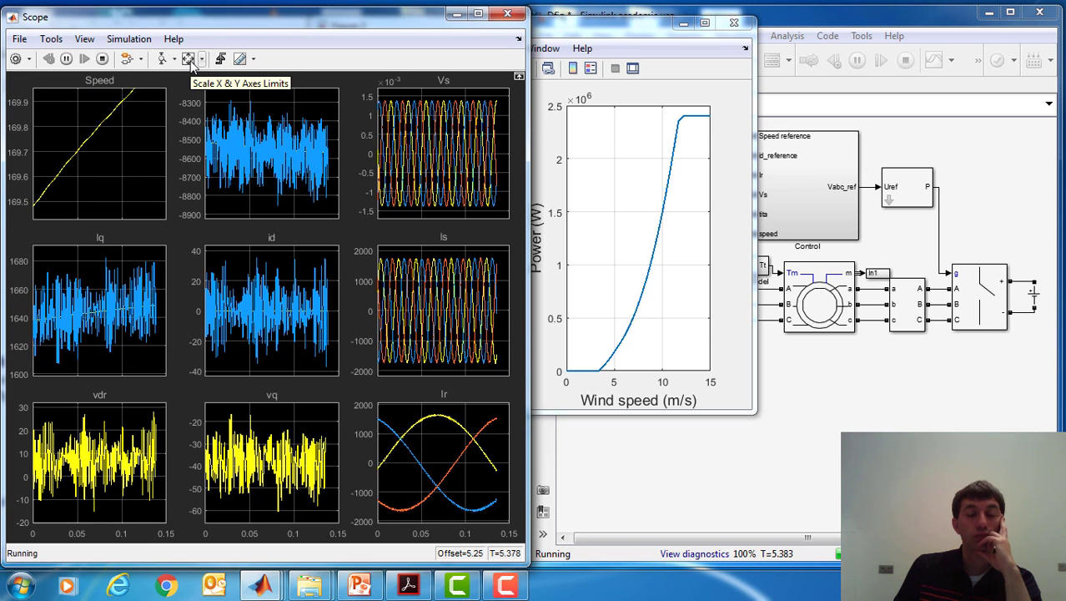
left_click(188, 62)
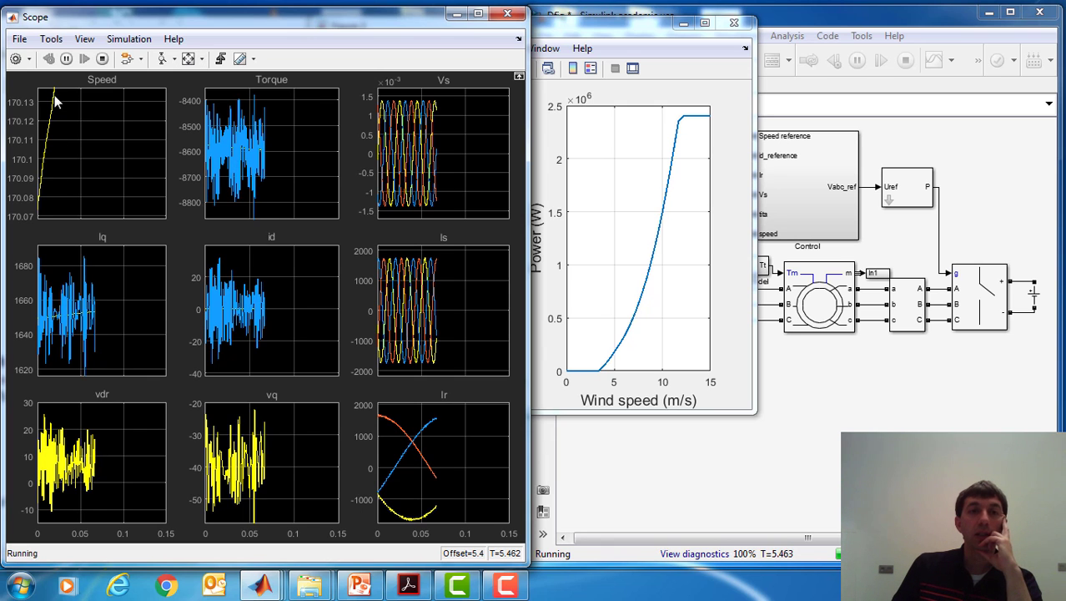
left_click(683, 25)
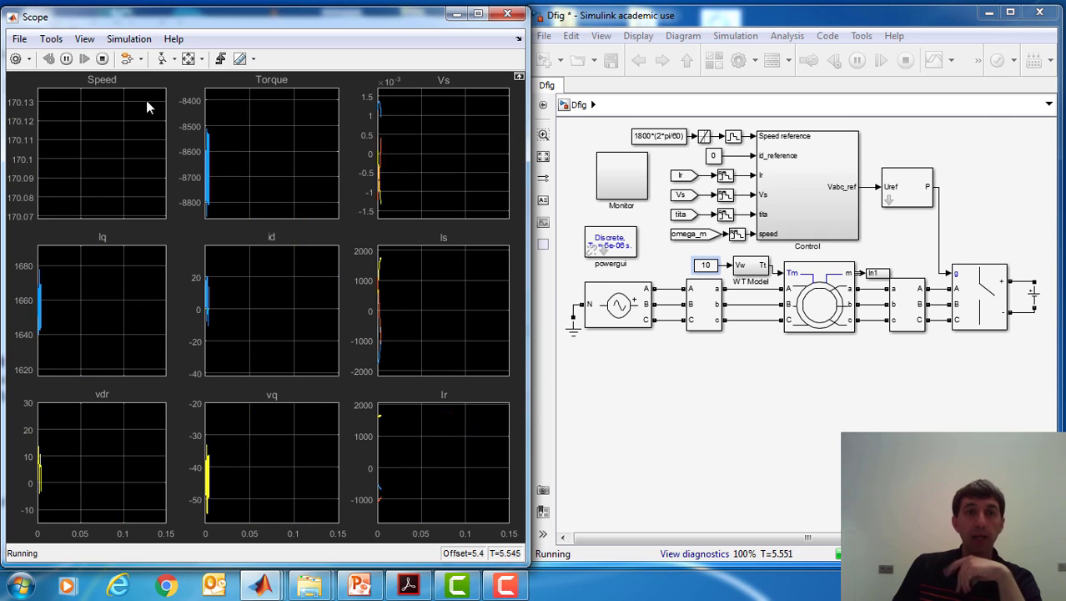
left_click(189, 59)
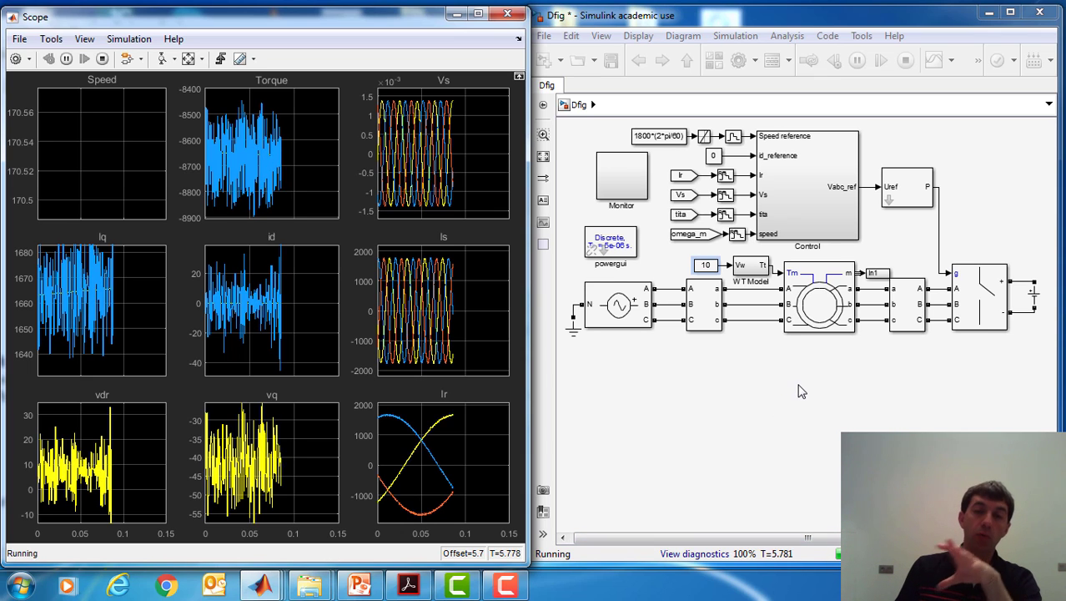
Step: Inspect the MPPT block inside the Control subsystem, then return to the top-level Dfig diagram
double_click(784, 226)
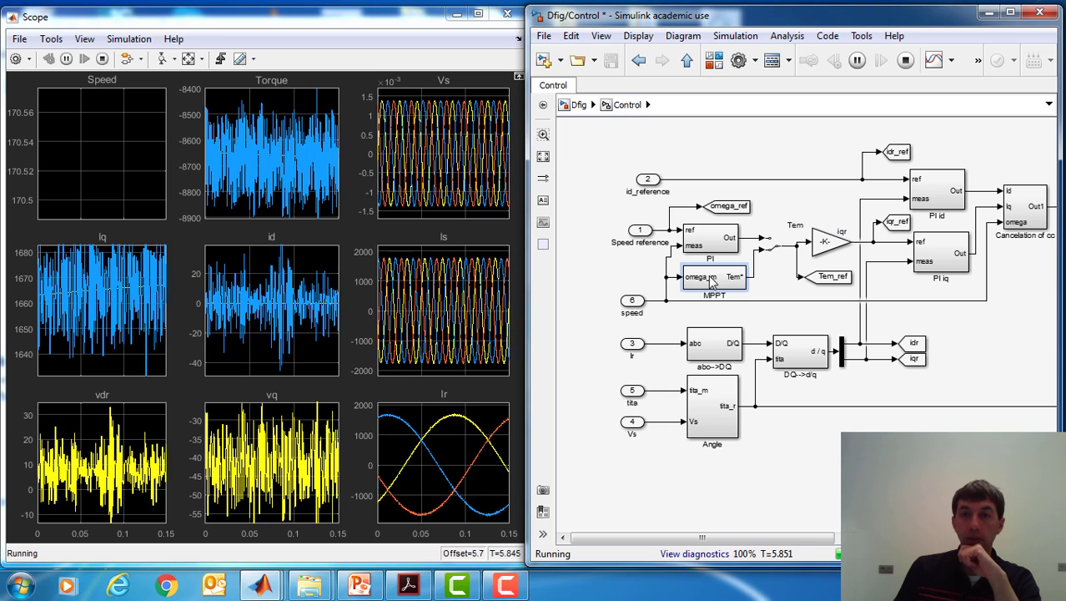
double_click(729, 282)
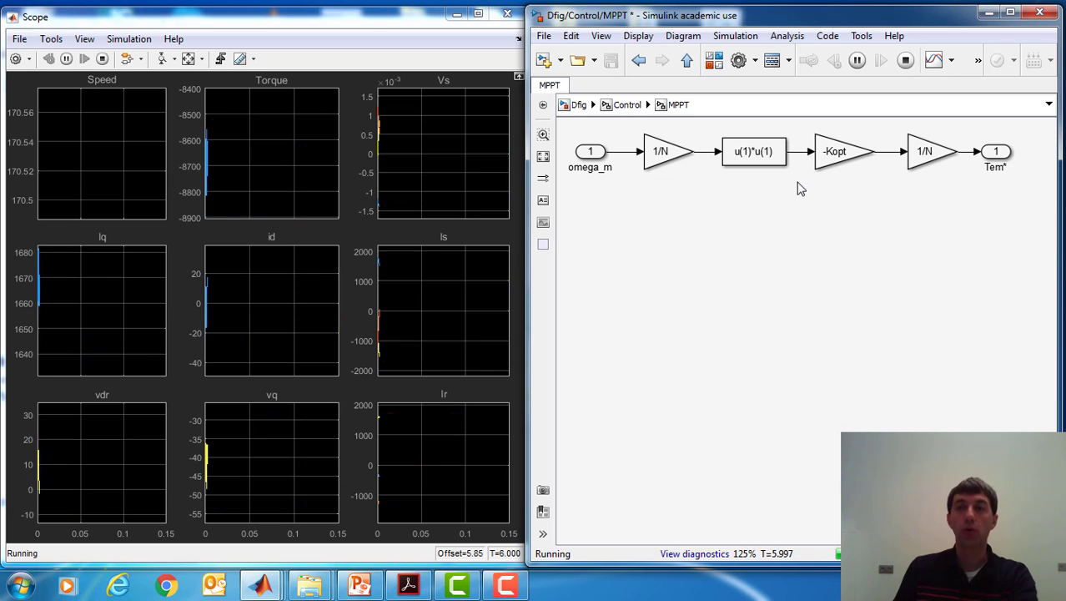
left_click(626, 105)
left_click(578, 104)
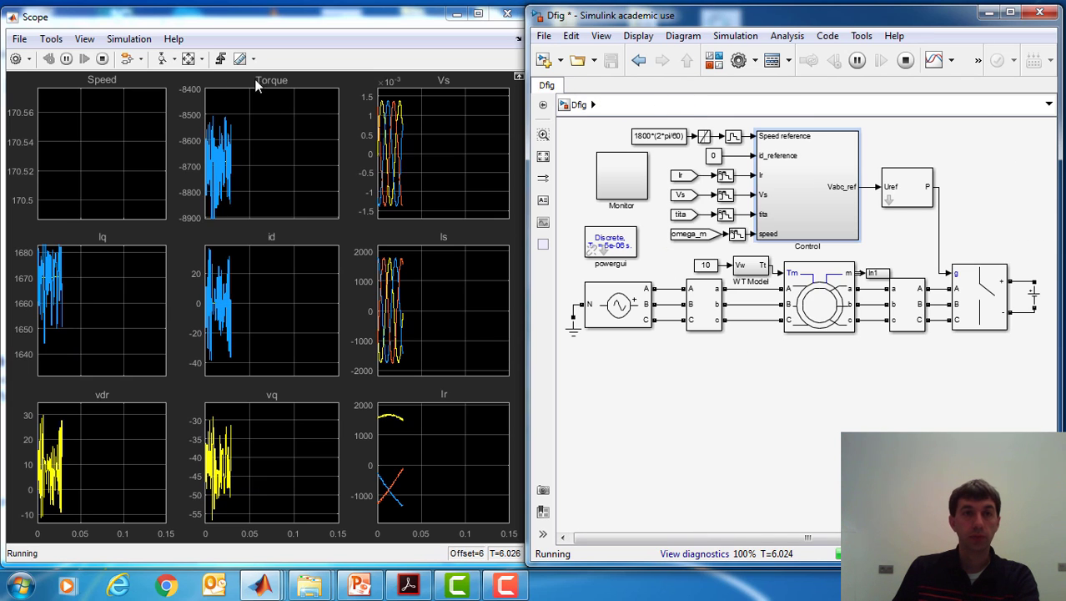
Step: Autoscale the Scope axes to the current speed and torque data
left_click(188, 59)
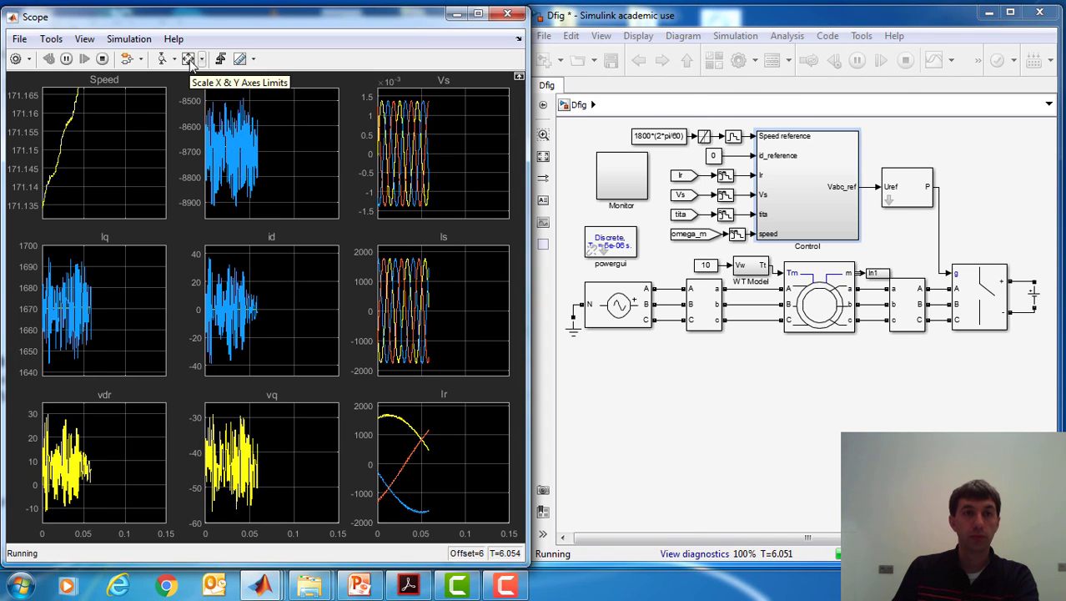
left_click(191, 61)
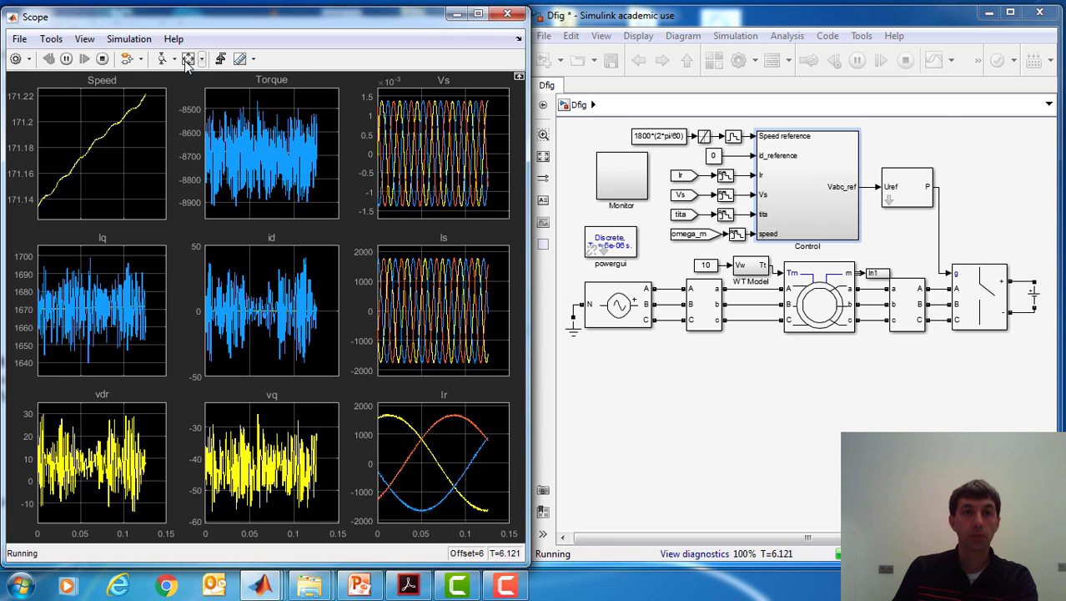
left_click(189, 59)
left_click(792, 428)
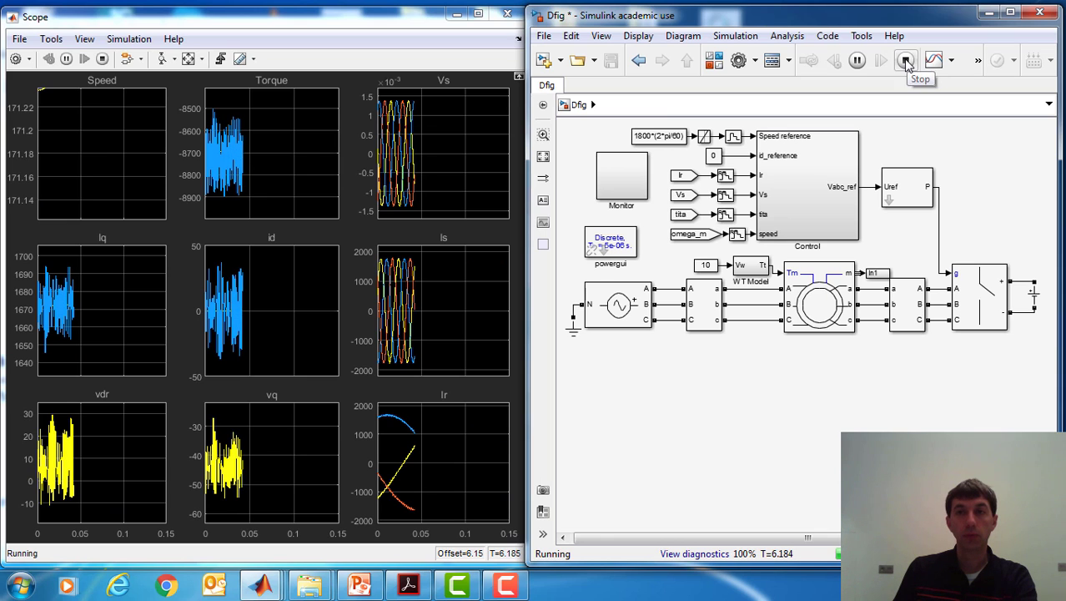
Step: Stop the simulation at T = 6.206 s and autoscale the Scope plots to the full run
left_click(907, 61)
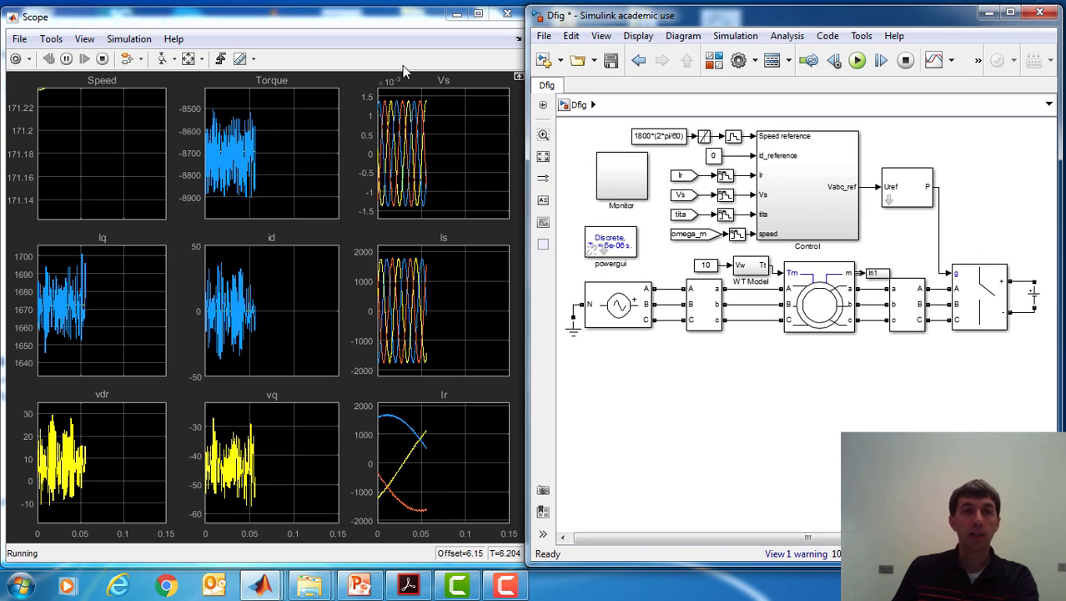
left_click(188, 59)
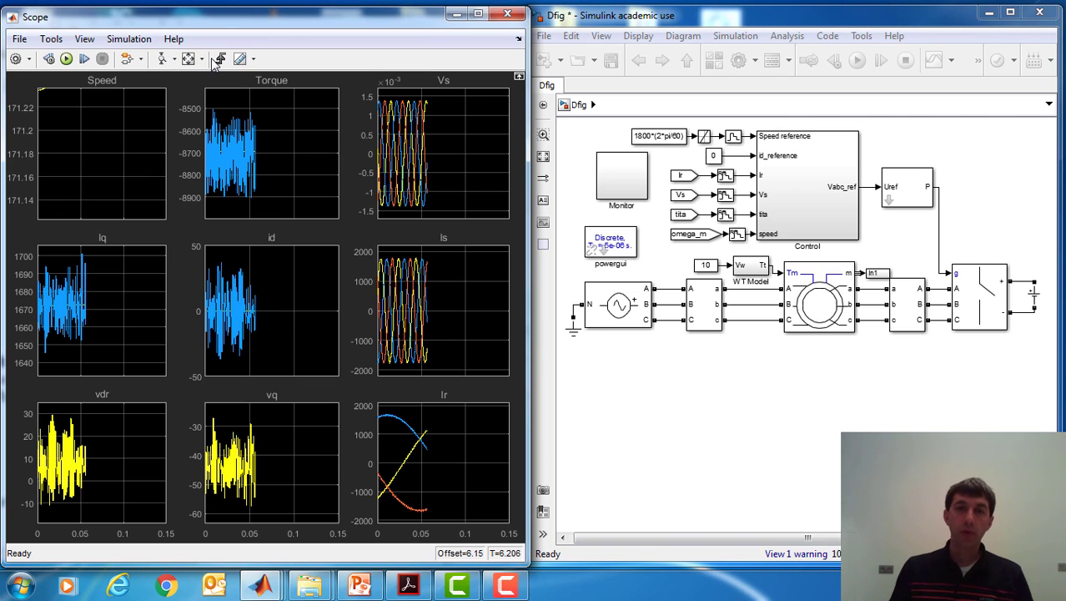
left_click(217, 60)
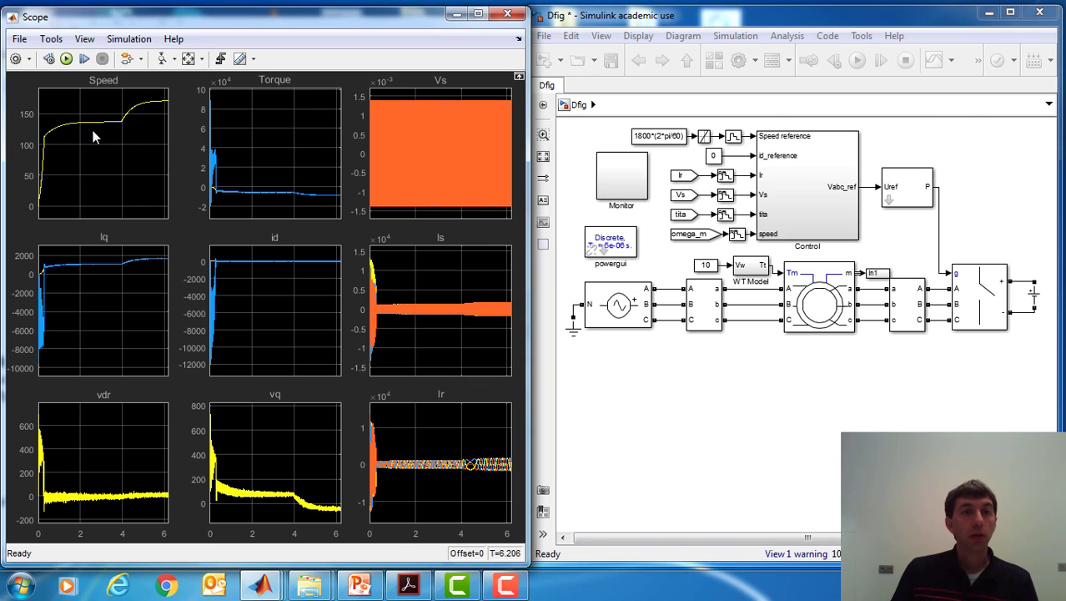
Step: Zoom all Scope plots along the time axis to the 3.3–6.2 s interval
left_click(174, 60)
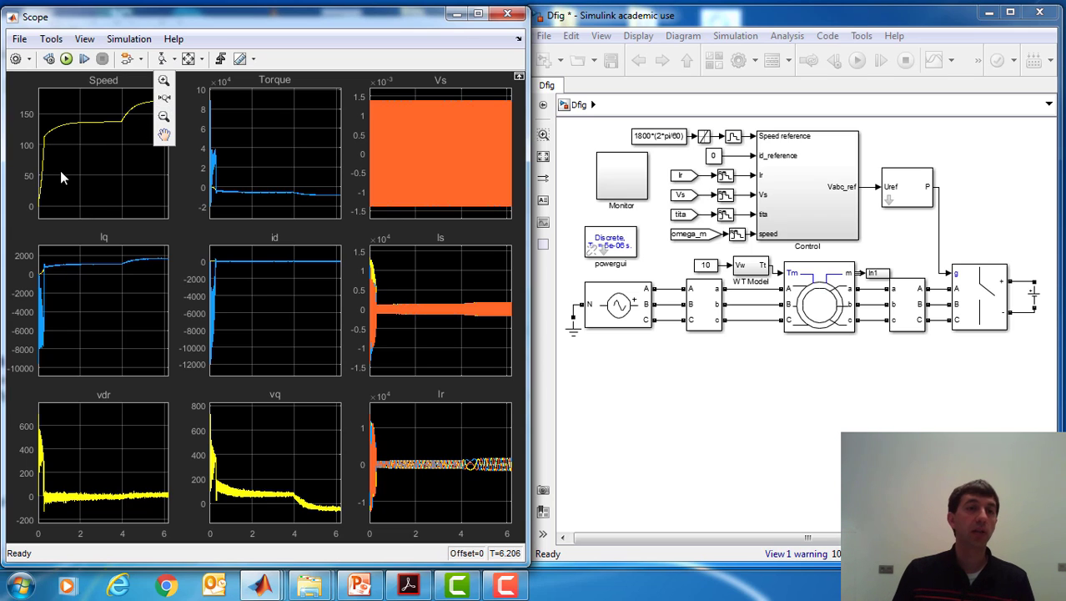
left_click(164, 98)
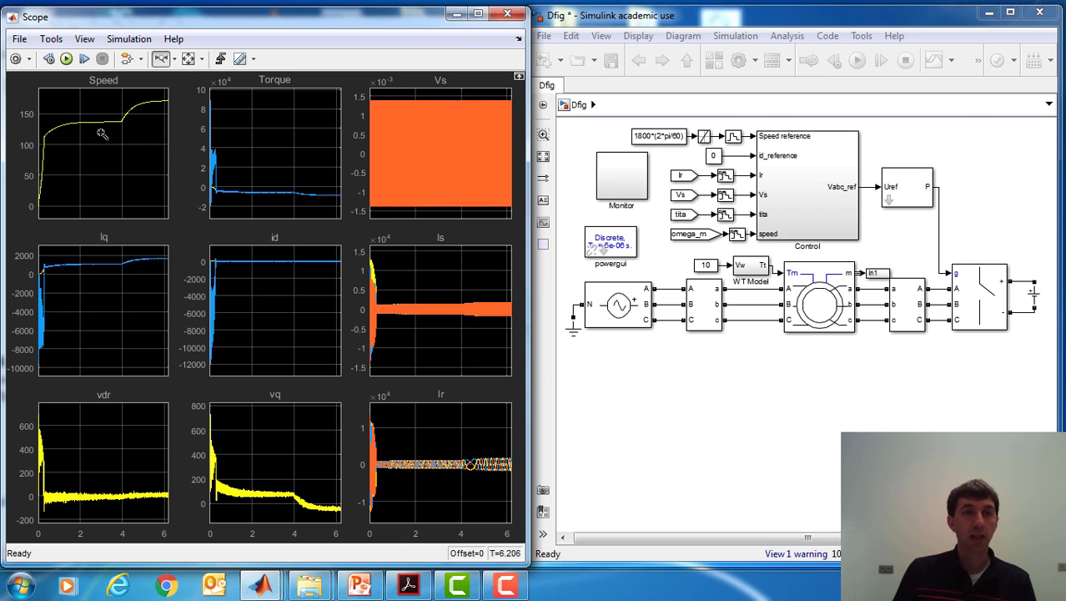
left_click_drag(103, 132, 42, 134)
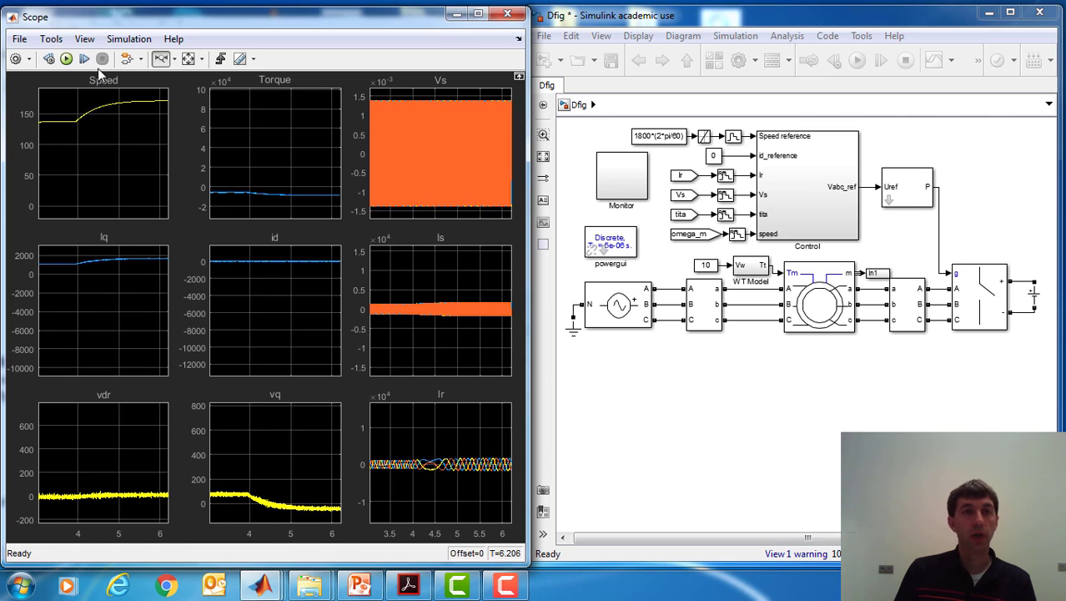
Step: Switch to Zoom Y and mark a vertical range on the Speed plot
left_click(173, 58)
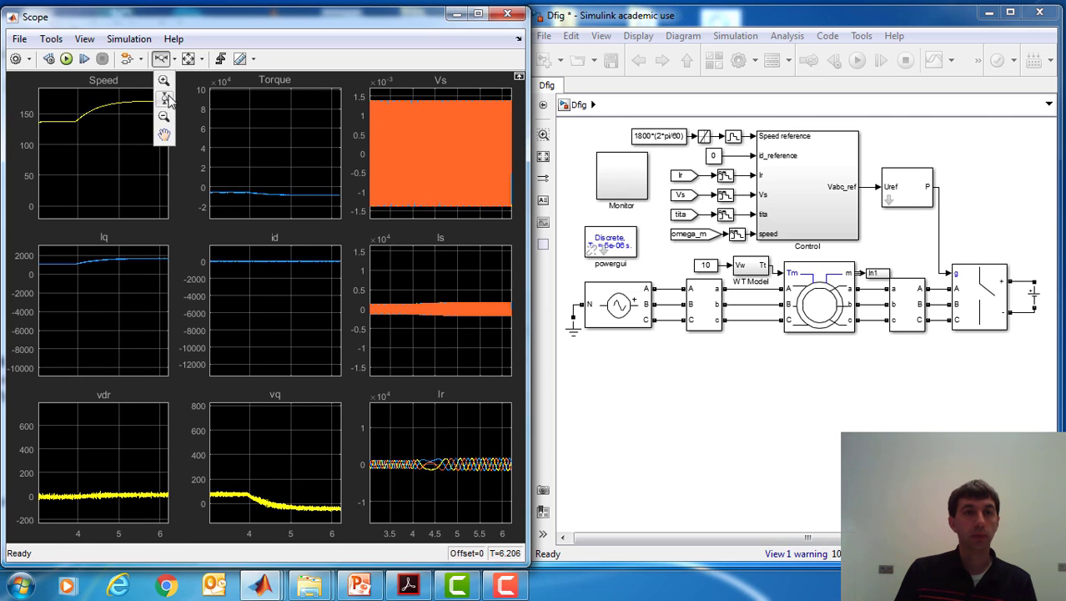
left_click(168, 100)
left_click_drag(93, 134, 101, 101)
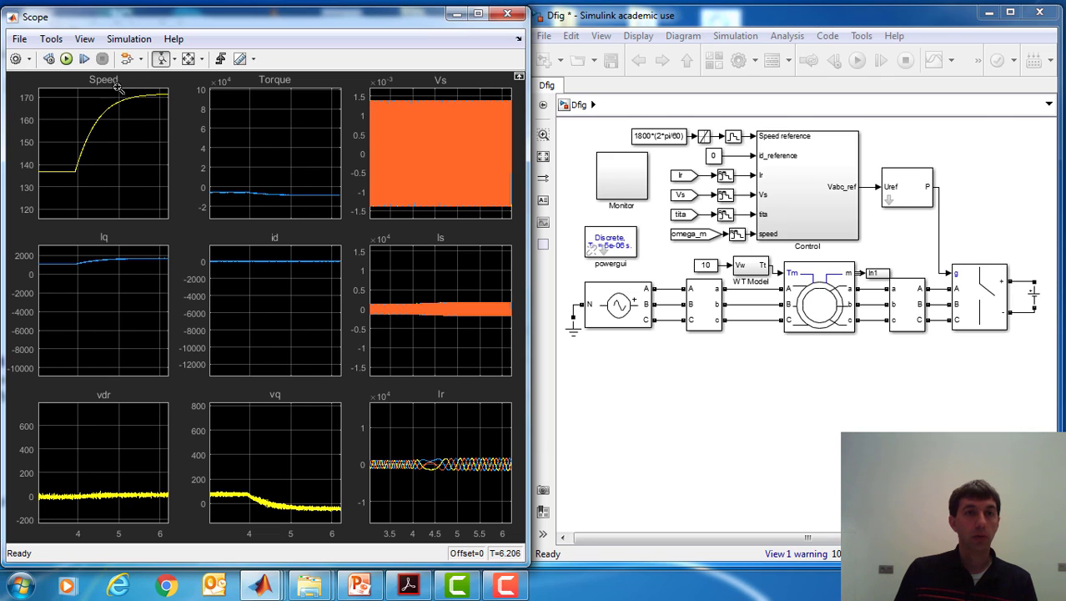
Step: Zoom the Speed plot to about 135–172 and fit the Torque plot vertically to its curve
left_click_drag(122, 93, 123, 95)
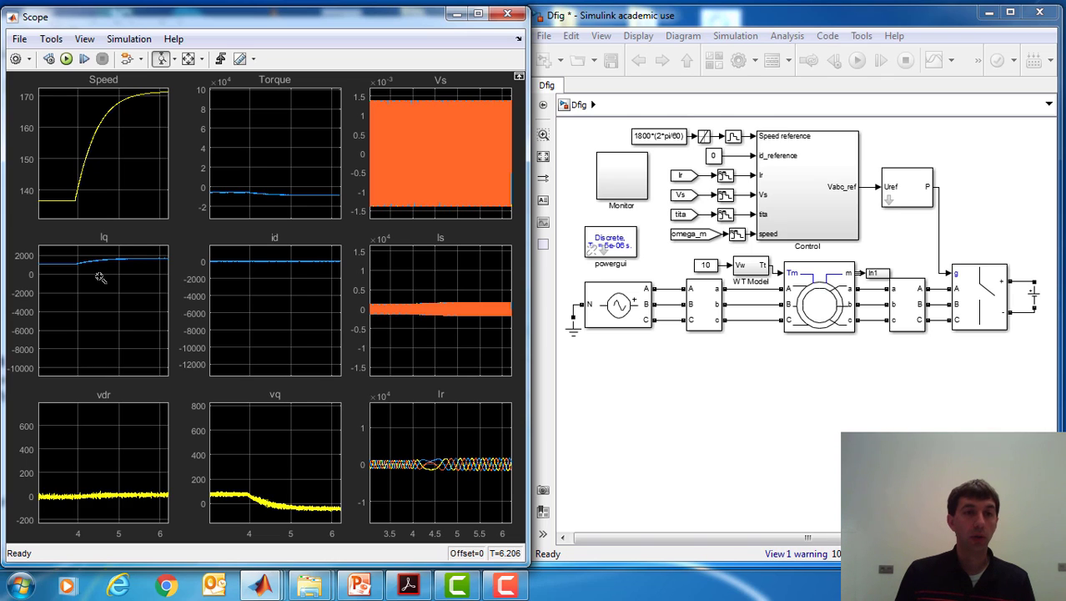
left_click_drag(276, 186, 285, 205)
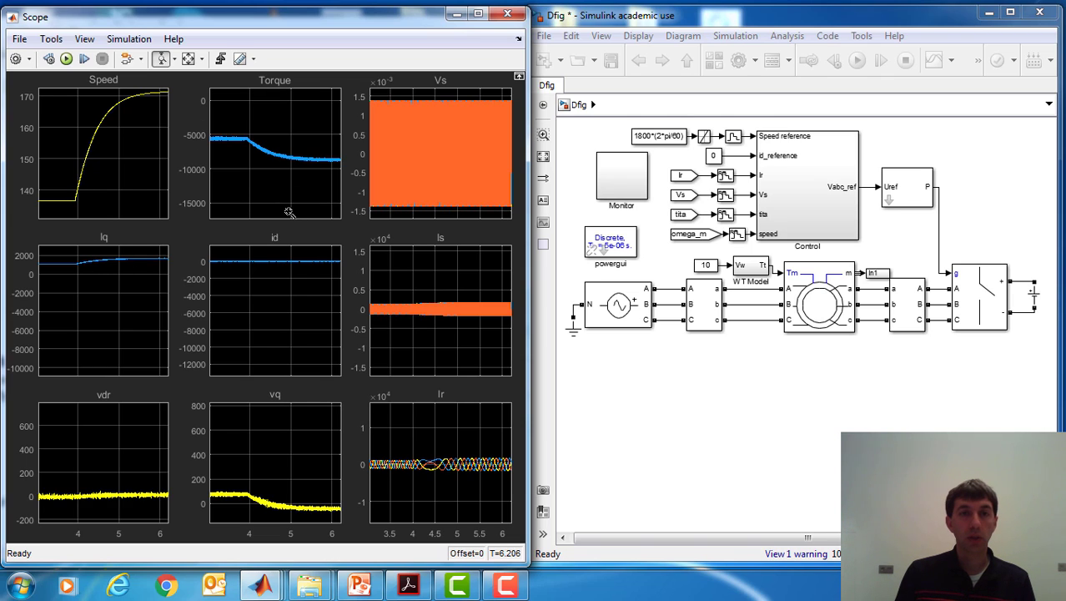
left_click_drag(286, 125, 297, 174)
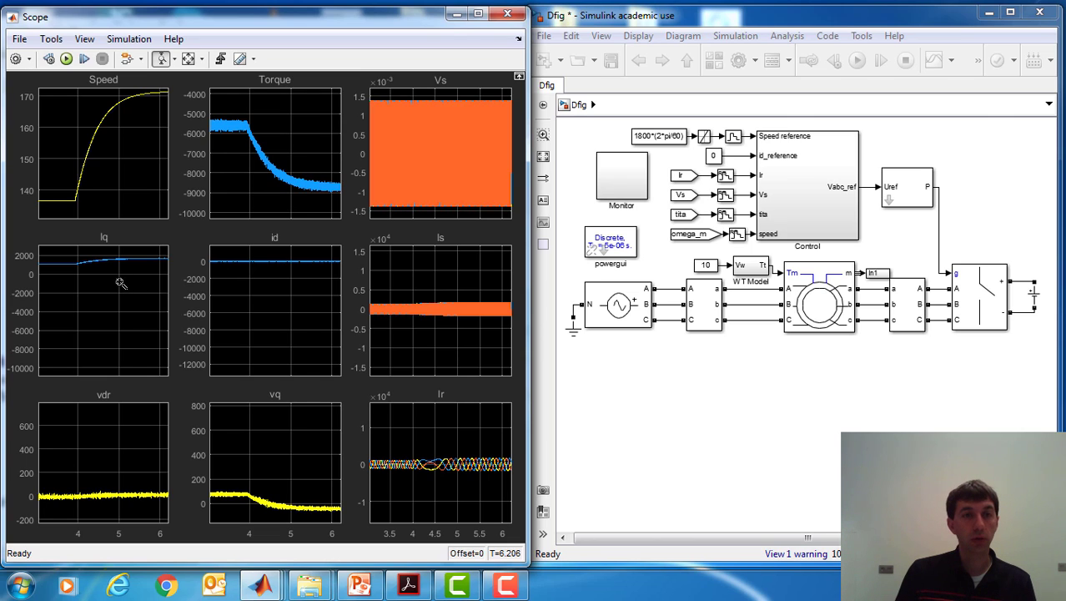
Step: Zoom the Iq plot to about 1000–1800 and the noisy id plot to about ±50
left_click_drag(122, 248, 127, 275)
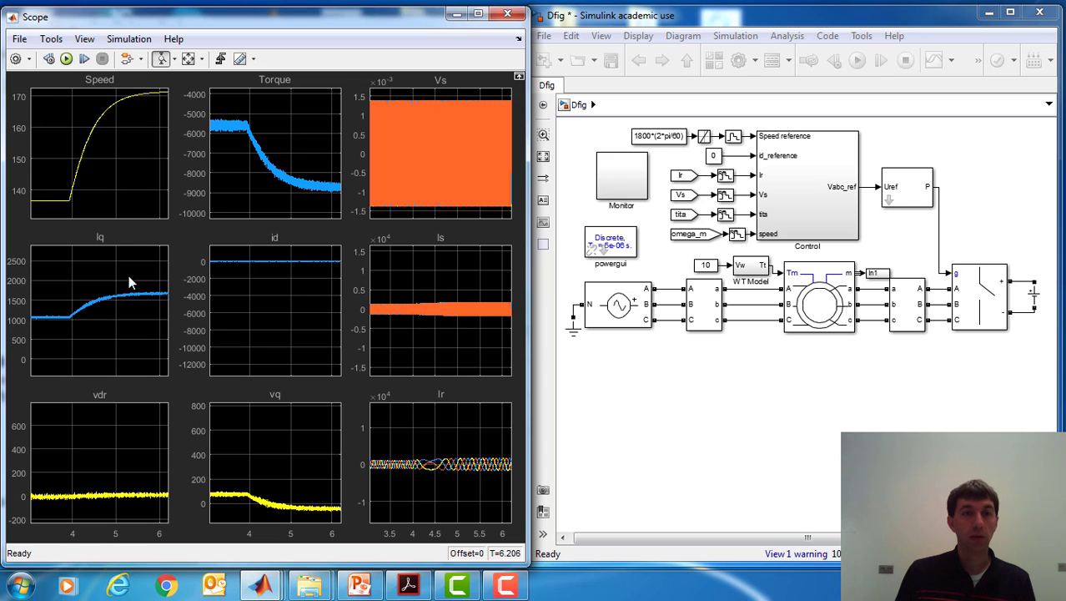
left_click(128, 282)
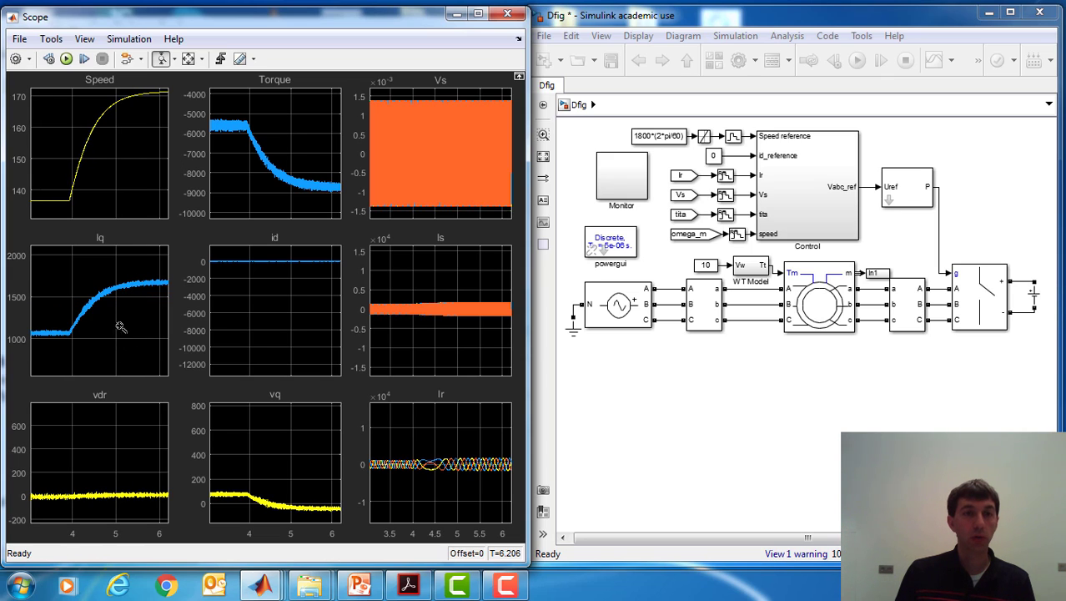
left_click_drag(119, 350, 120, 271)
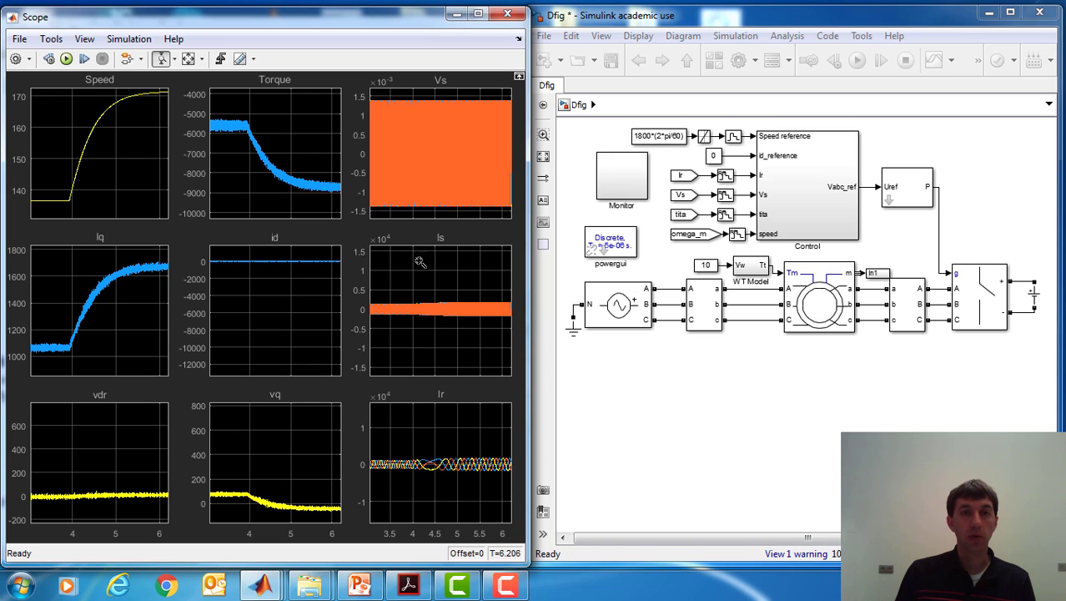
left_click(283, 273)
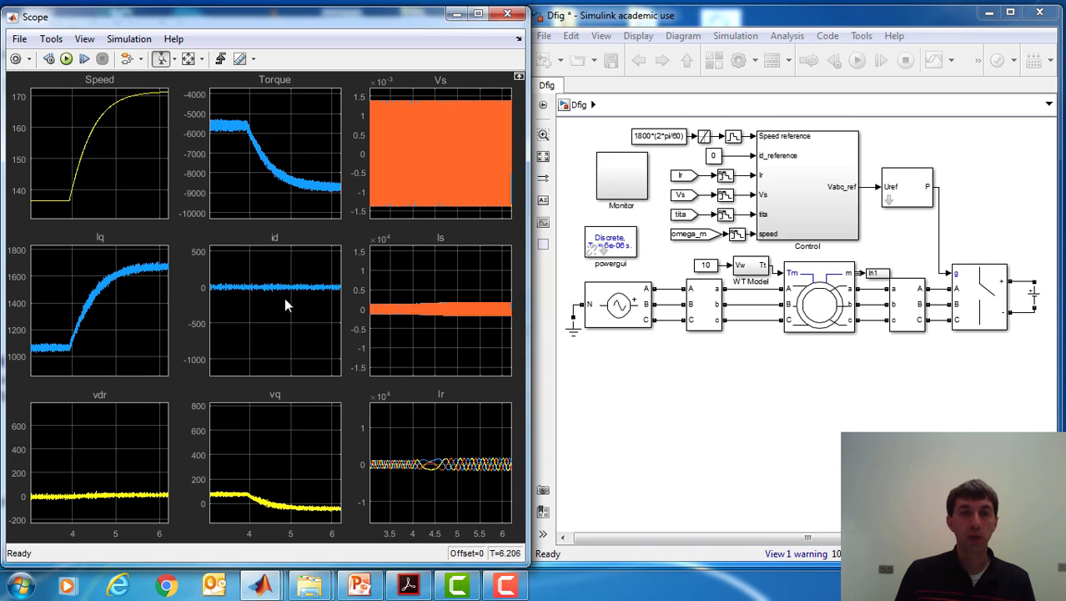
left_click(288, 302)
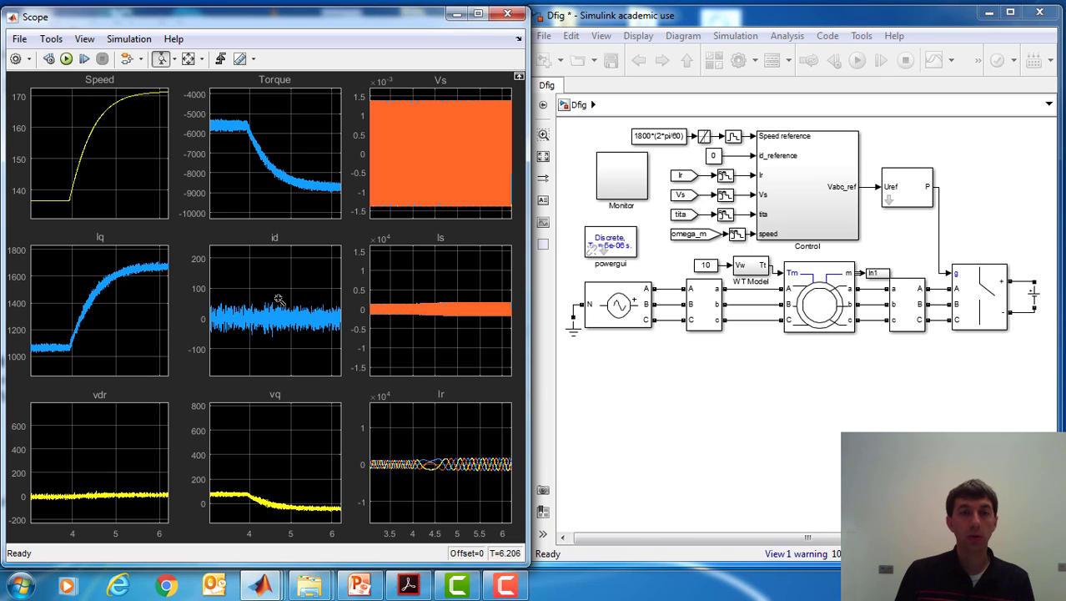
left_click(286, 344)
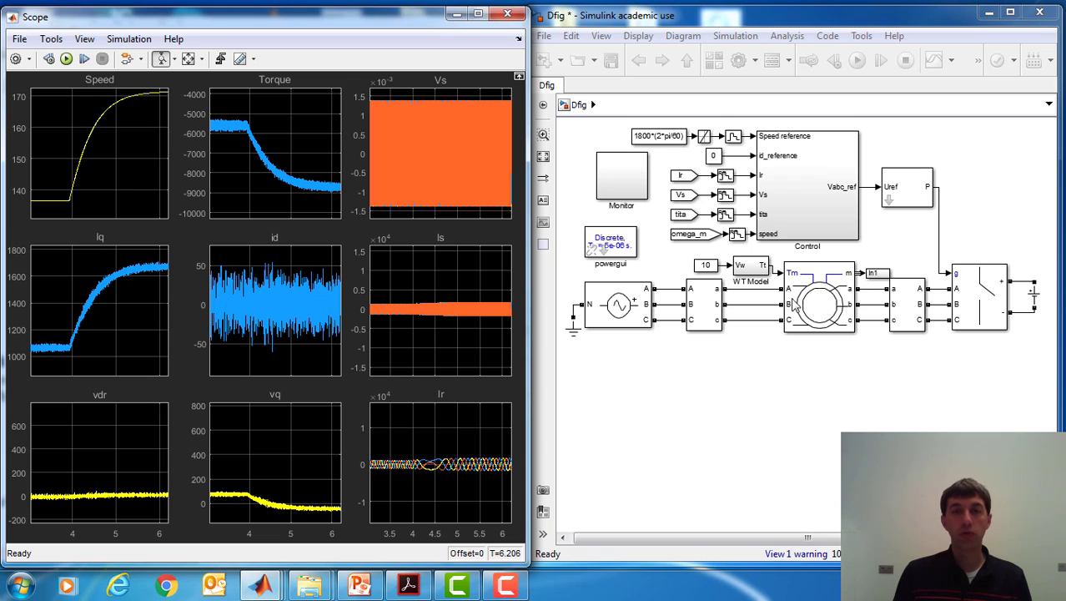
Step: Fit the Is, Ir (±2000), vq and vdr (about ±50) plots vertically to their waveforms
left_click(464, 323)
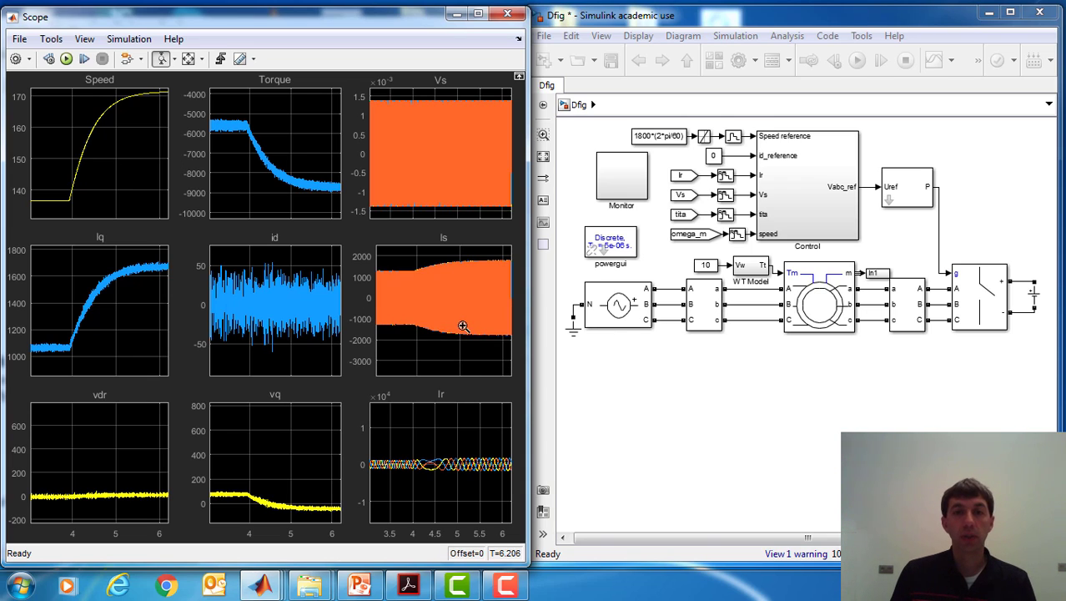
left_click_drag(464, 338, 473, 255)
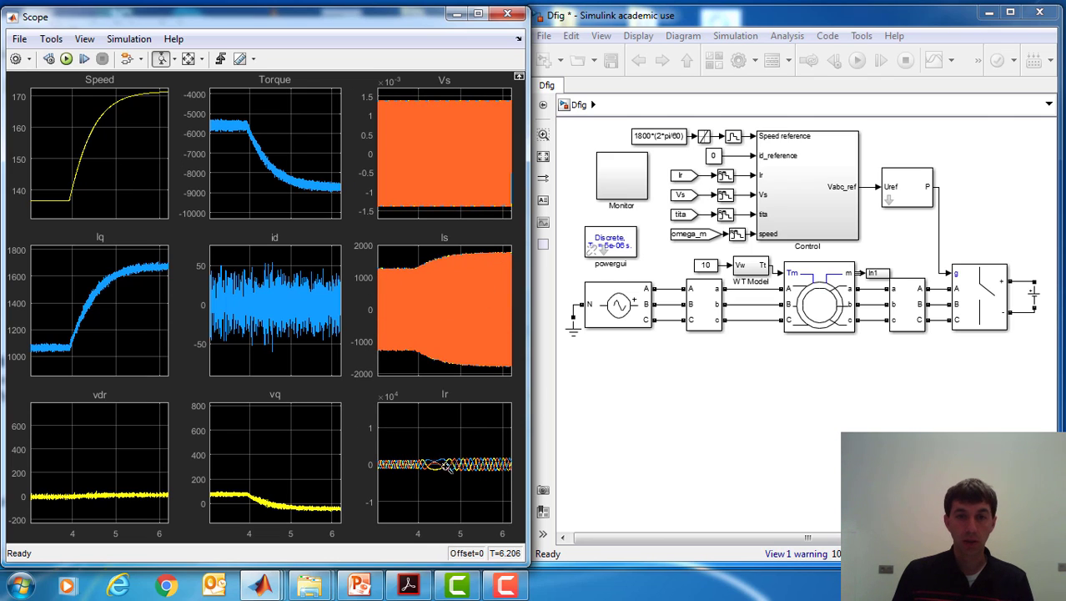
left_click_drag(458, 471, 469, 420)
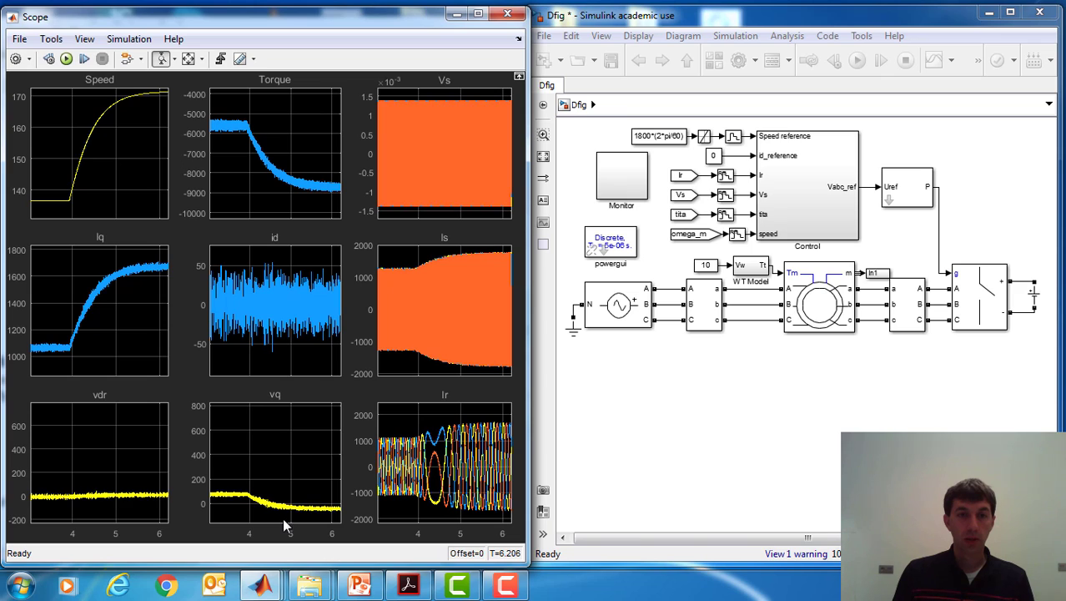
left_click_drag(282, 517, 281, 484)
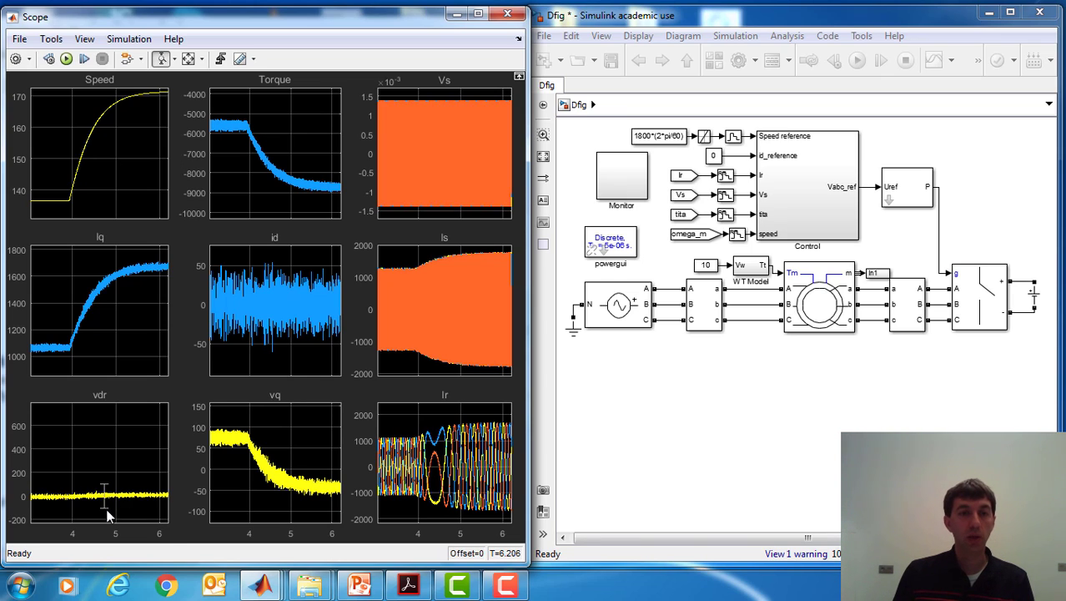
left_click_drag(106, 508, 106, 485)
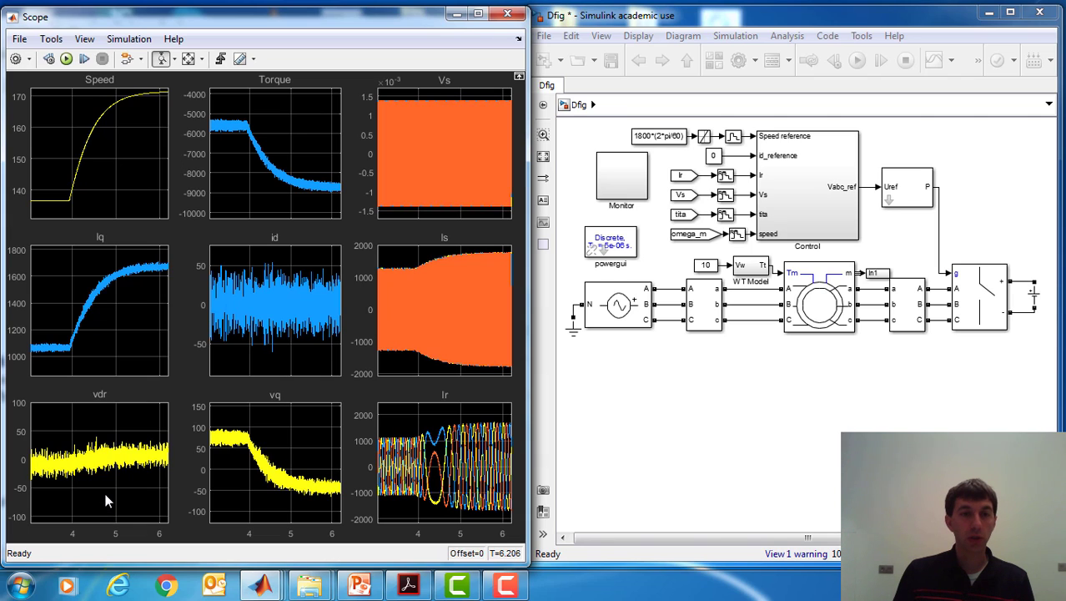
left_click_drag(120, 423, 120, 423)
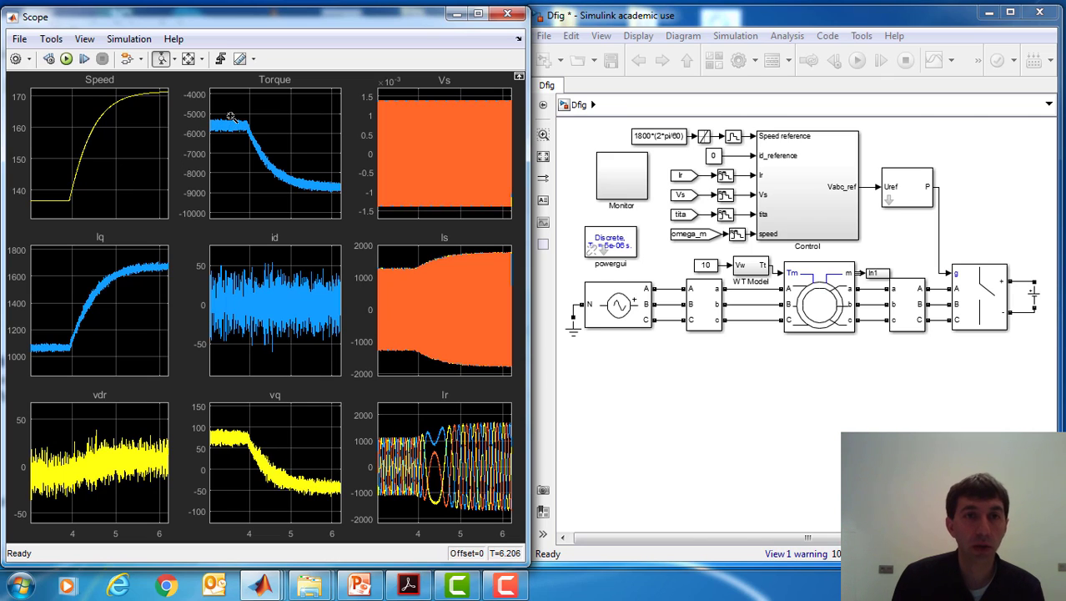
Step: Read torque -5600 and speed 136.75 from the Scope and evaluate -5600*136.75 = -765800
left_click_drag(232, 142, 232, 143)
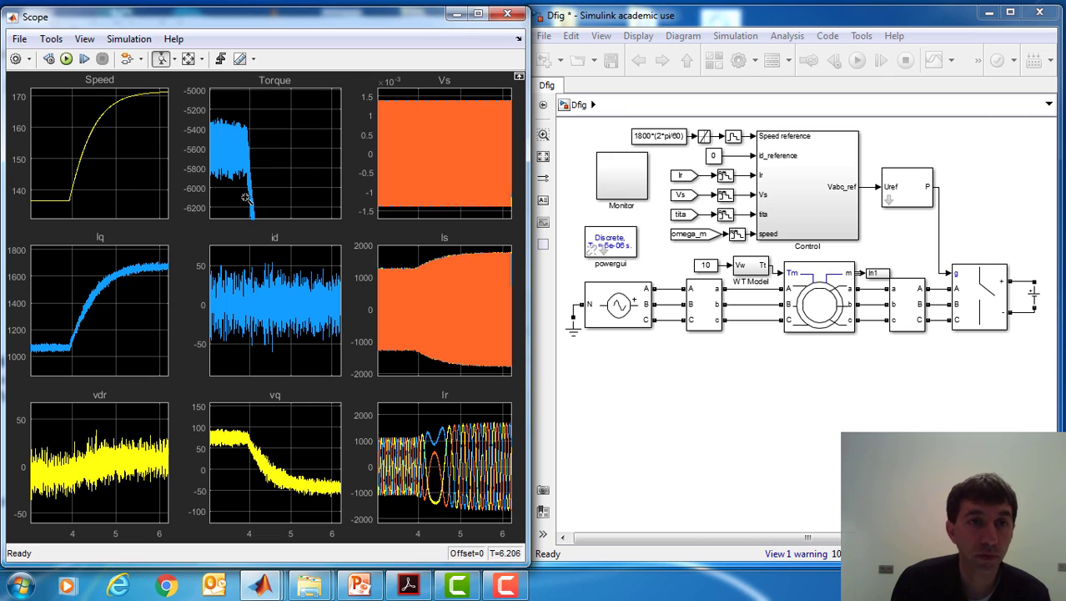
mouse_move(262, 584)
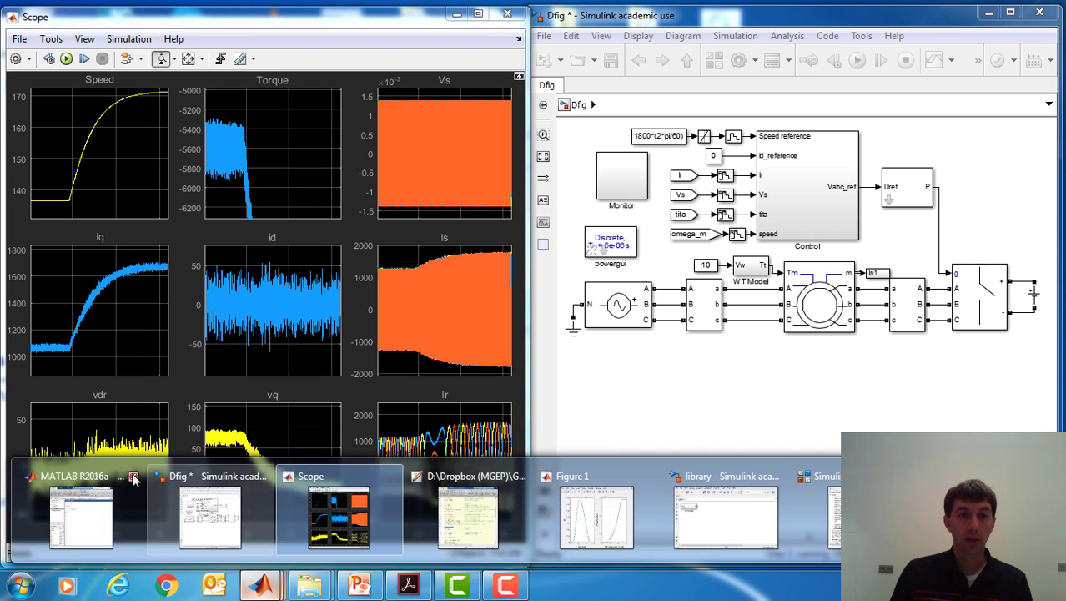
left_click(104, 538)
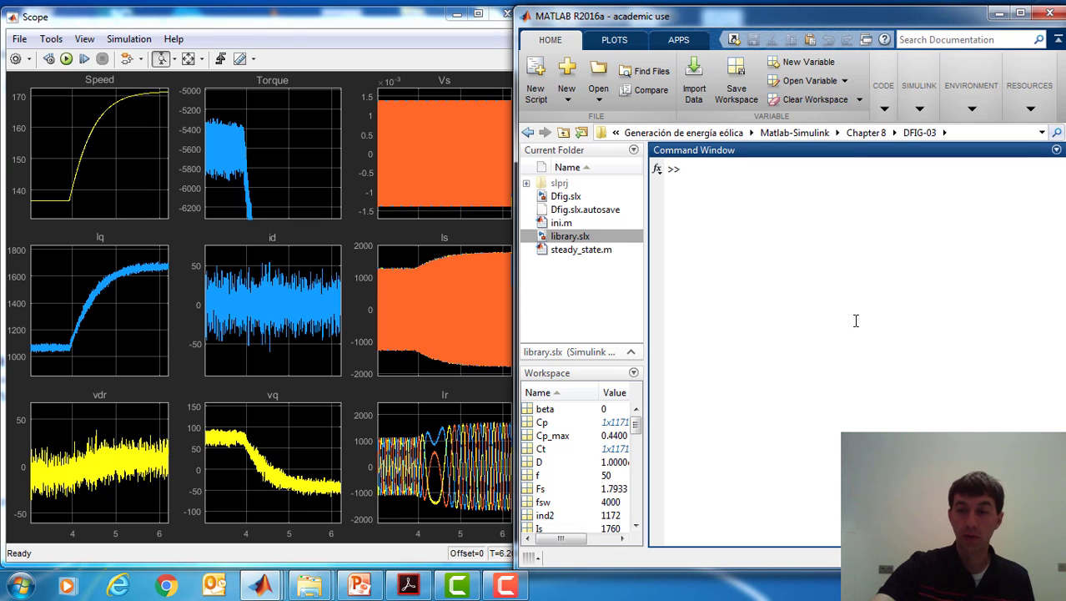
type("c")
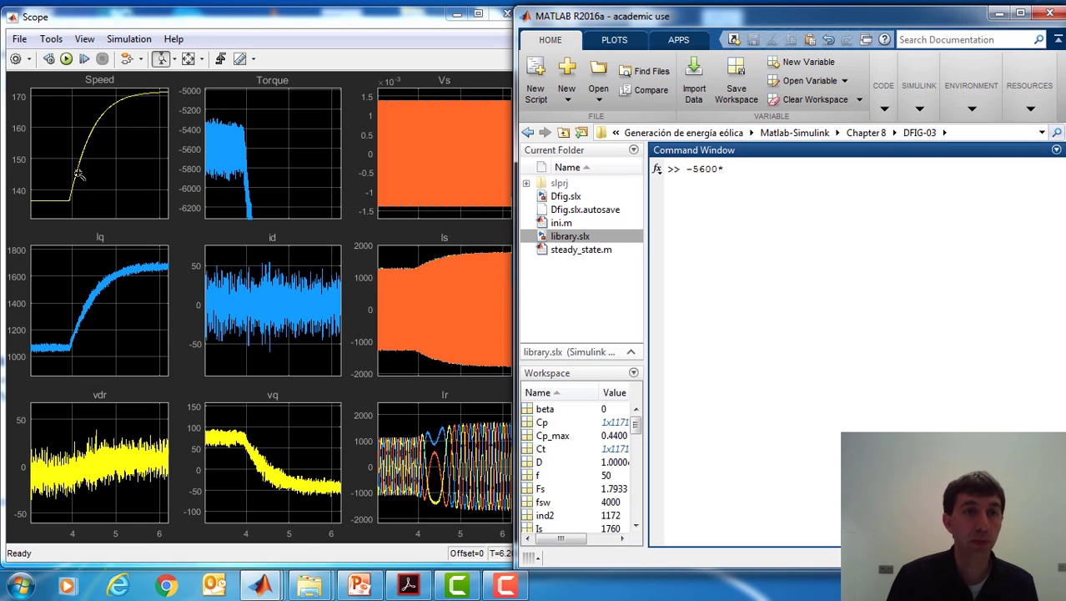
left_click(47, 198)
left_click_drag(47, 205, 48, 206)
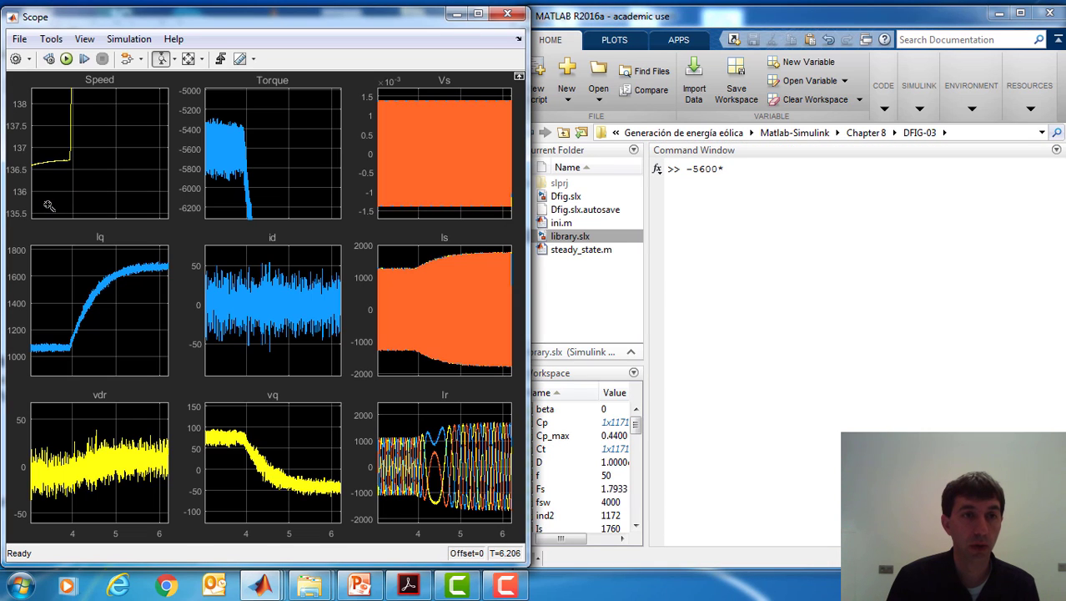
left_click(787, 169)
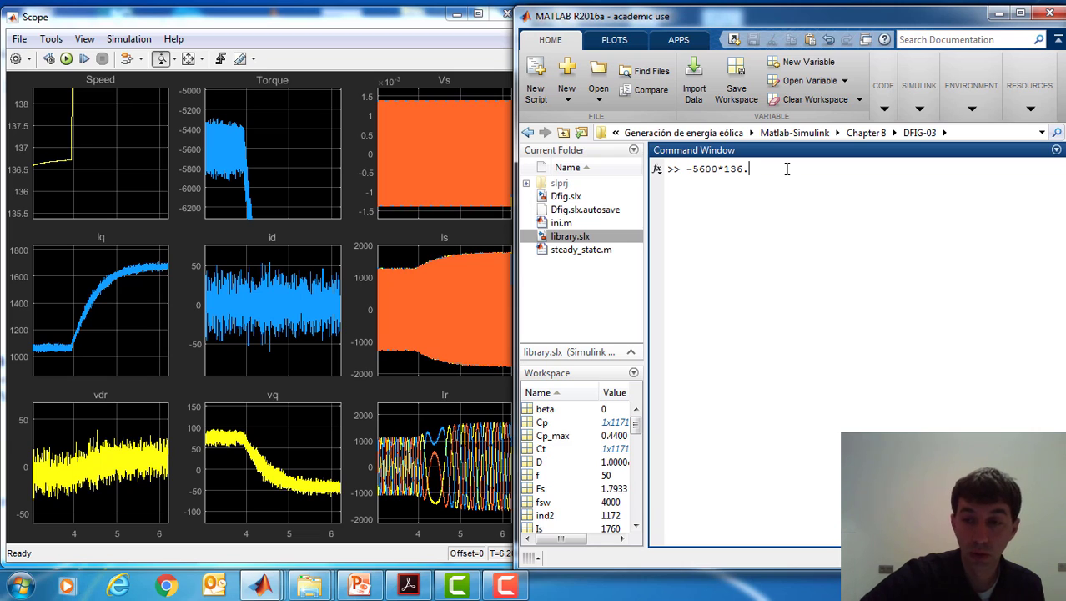
key("Return")
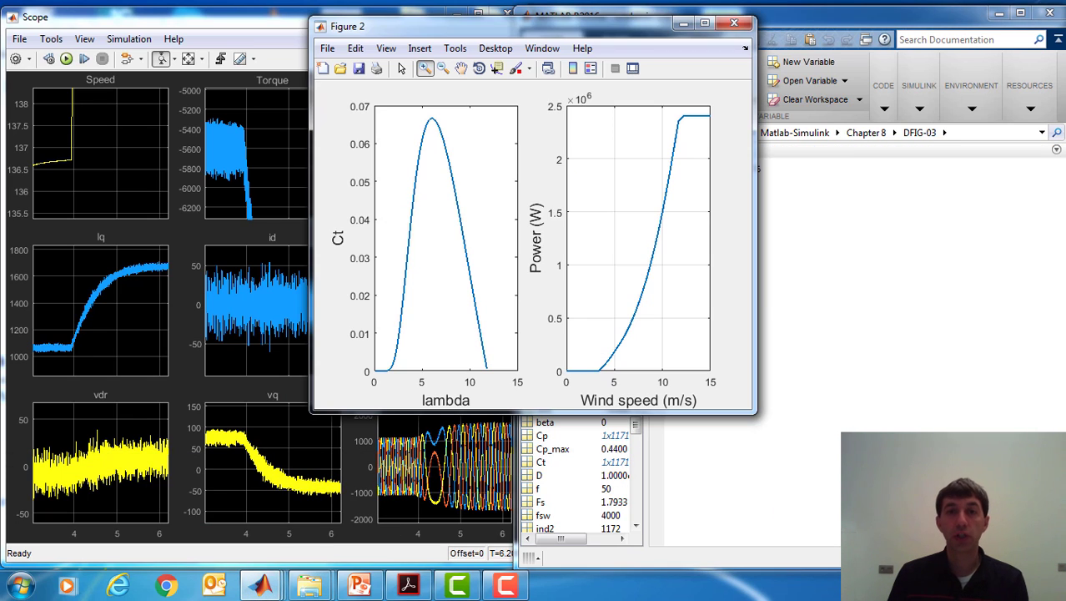
Step: Zoom the power curve near 8 m/s, where it reads about 7.7×10^5 W
left_click_drag(625, 249, 647, 370)
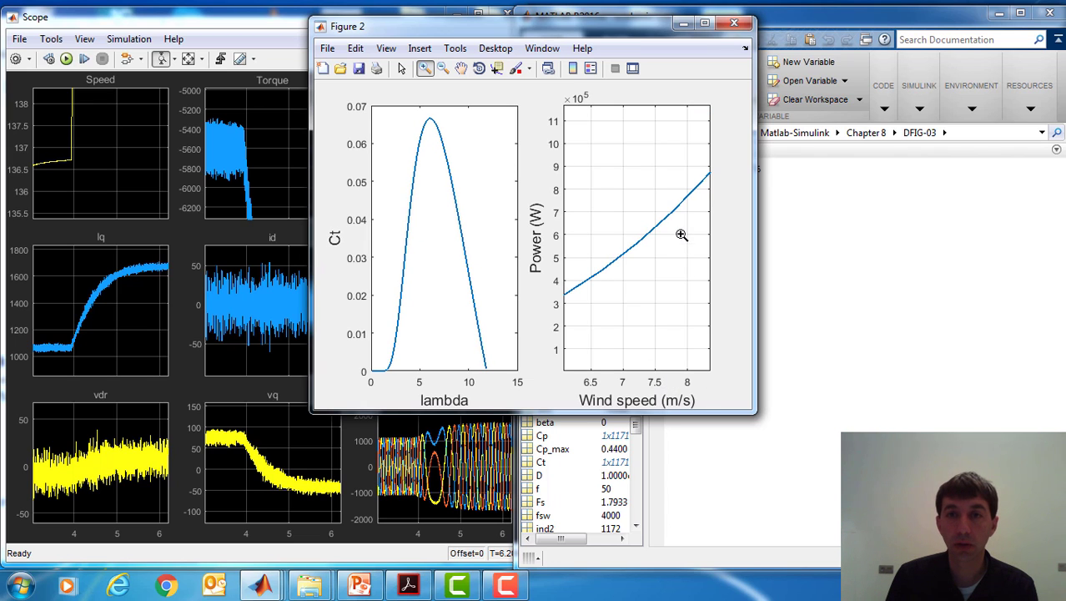
left_click_drag(677, 183, 702, 210)
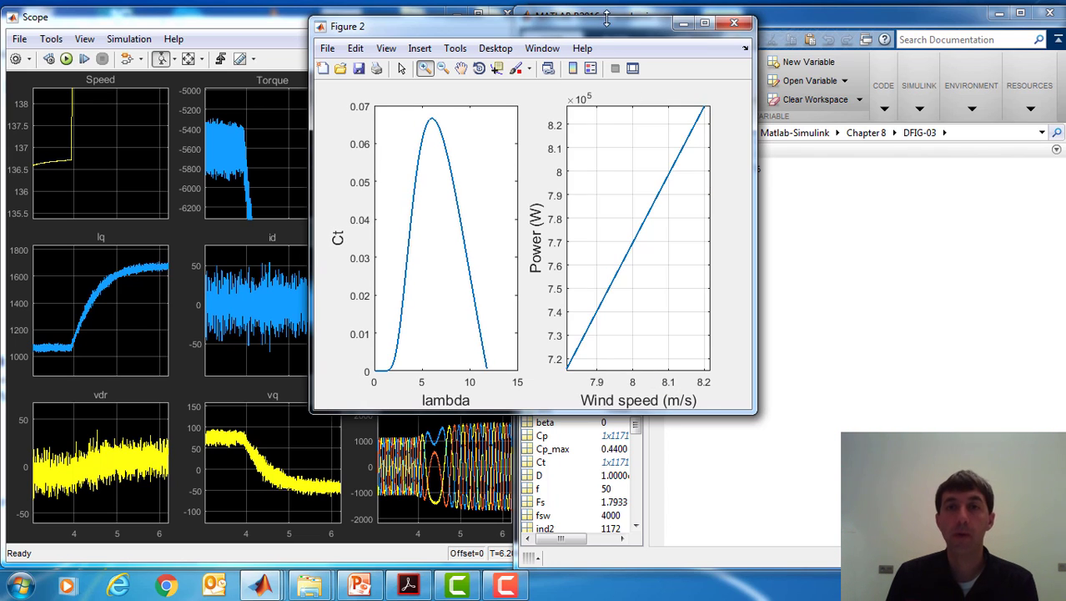
left_click_drag(607, 35, 426, 31)
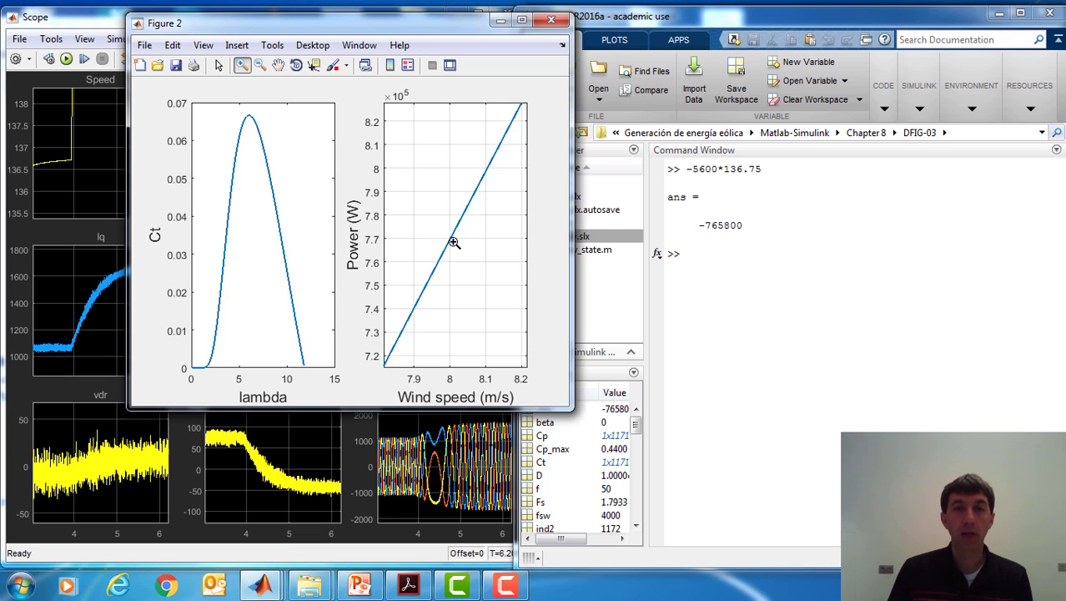
Step: Reset the power curve to its original view and move Figure 2 aside to uncover the Scope
right_click(462, 304)
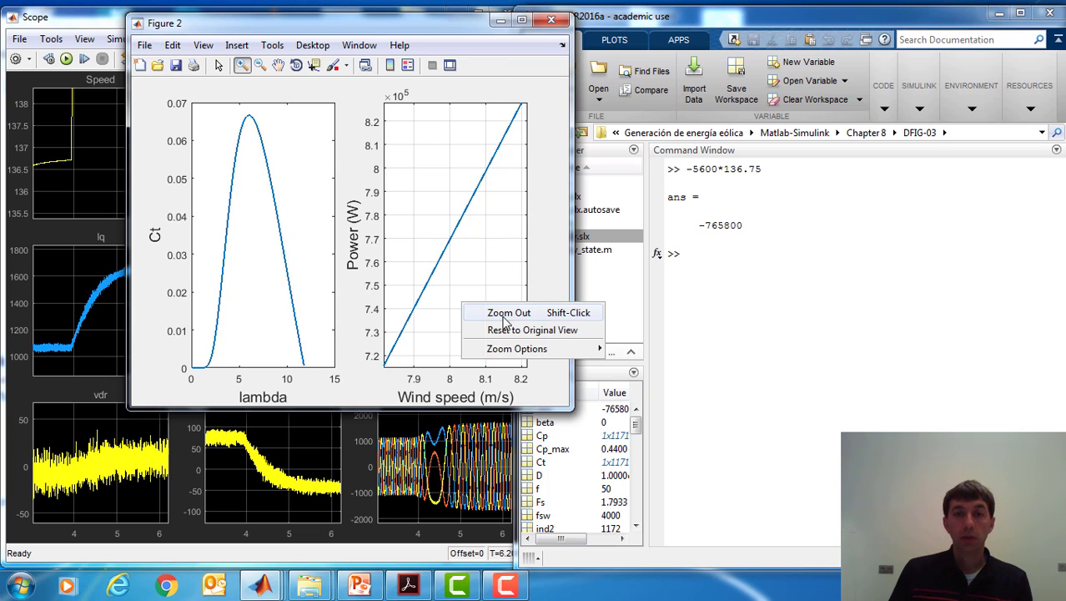
left_click(518, 334)
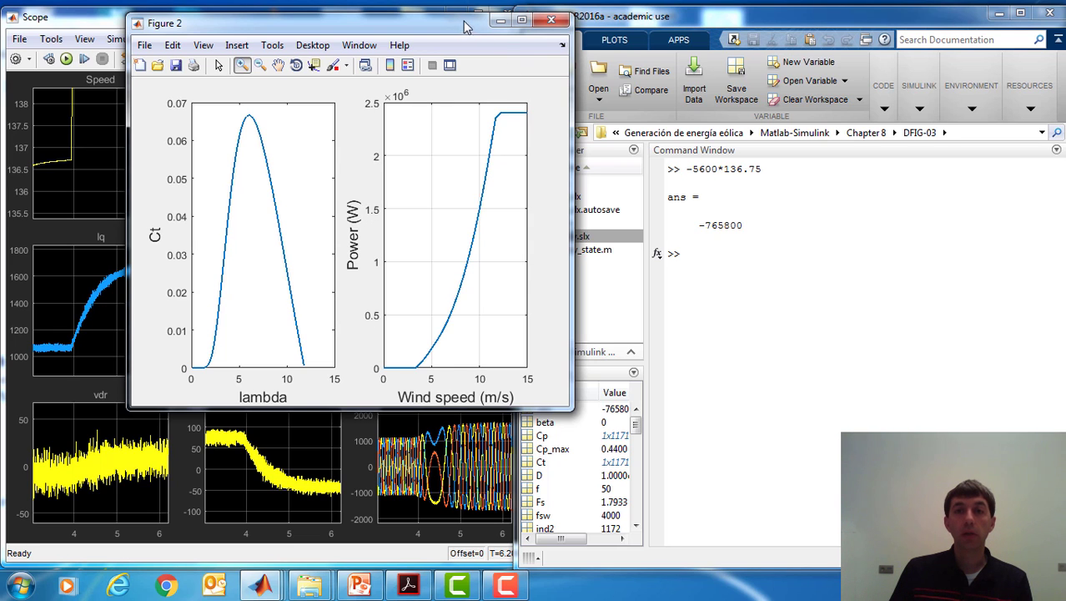
left_click_drag(466, 23, 713, 15)
left_click_drag(782, 17, 936, 23)
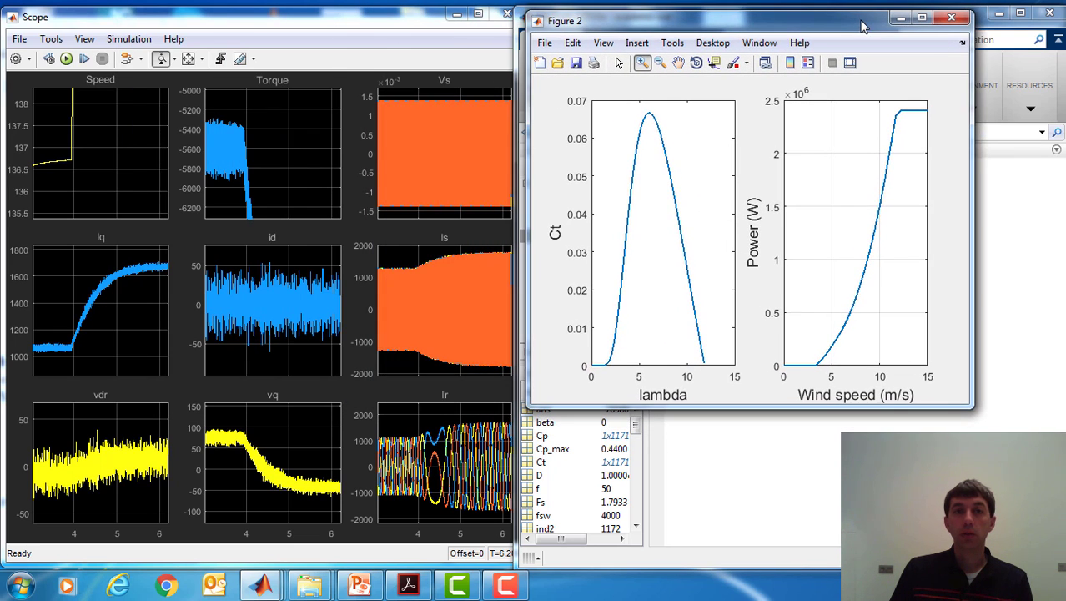
Step: Zoom the Torque plot out repeatedly to show its whole settling curve
left_click(357, 25)
right_click(294, 166)
left_click(340, 185)
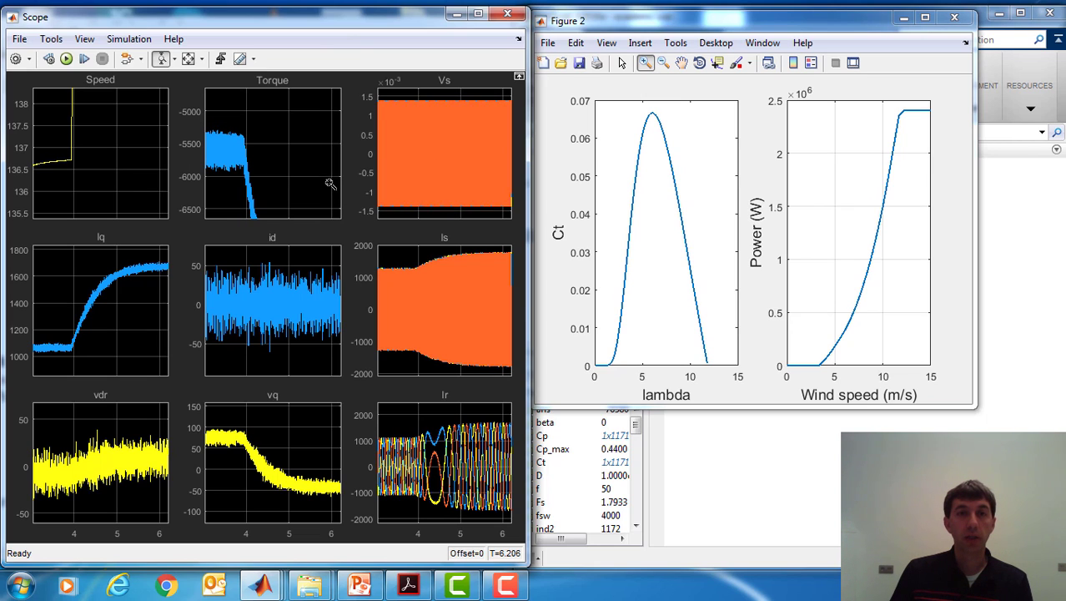
right_click(330, 177)
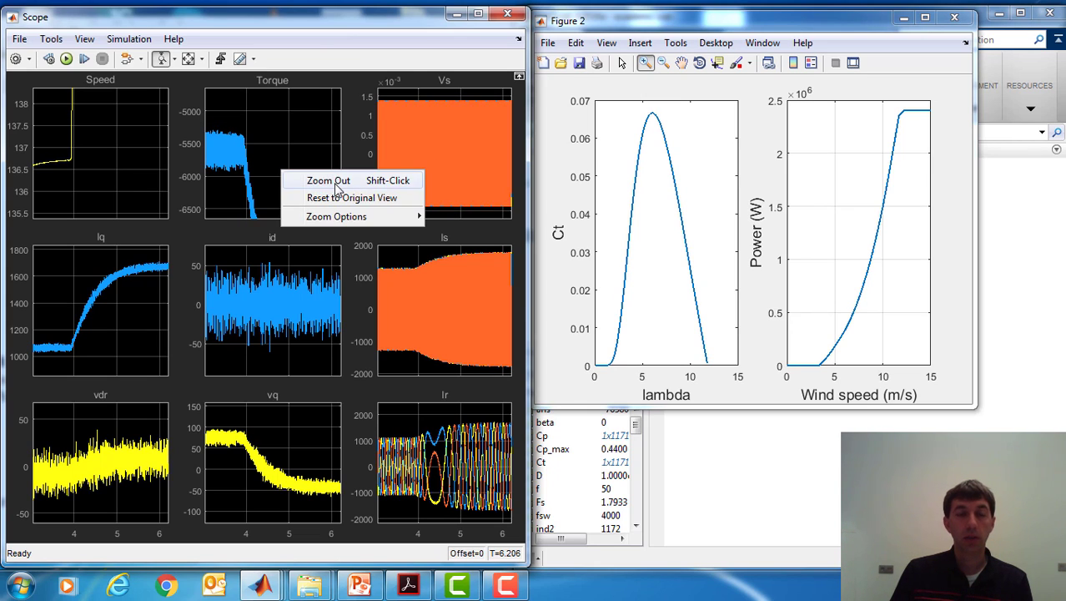
left_click(337, 185)
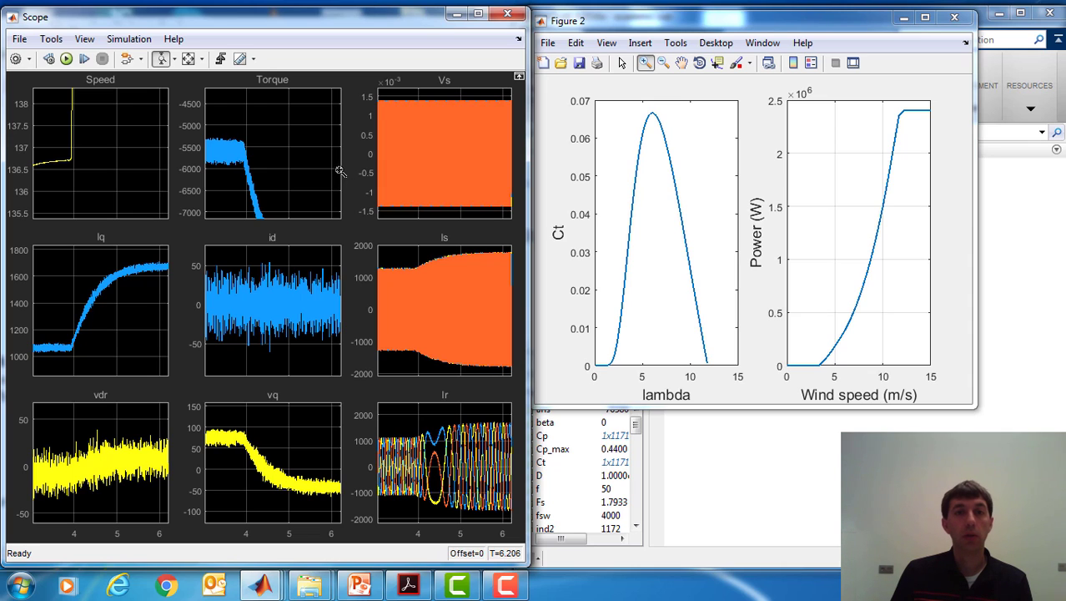
right_click(320, 169)
left_click(343, 172)
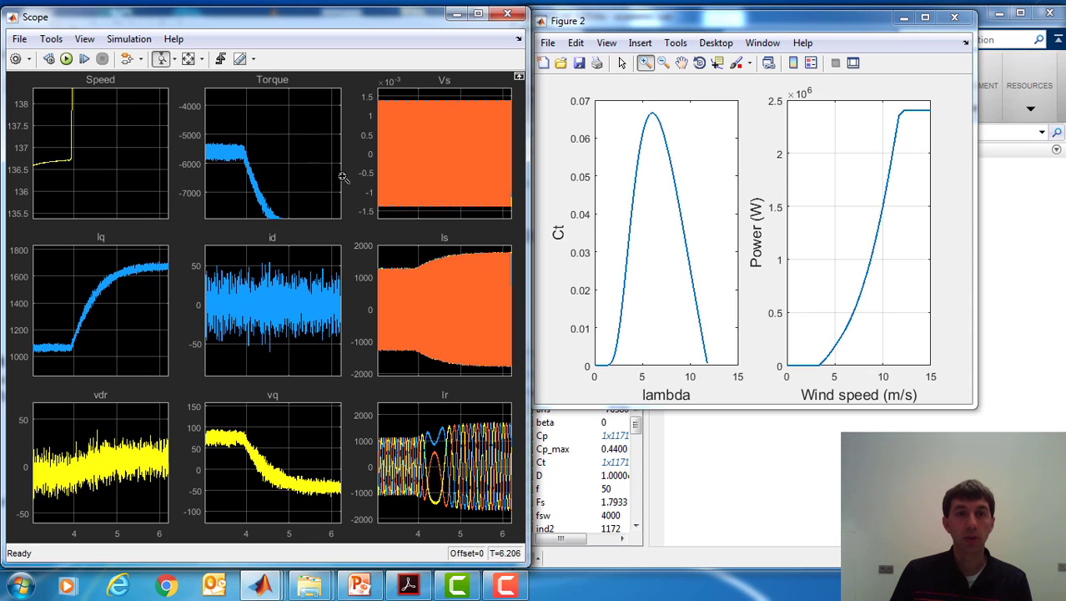
right_click(319, 170)
left_click(344, 177)
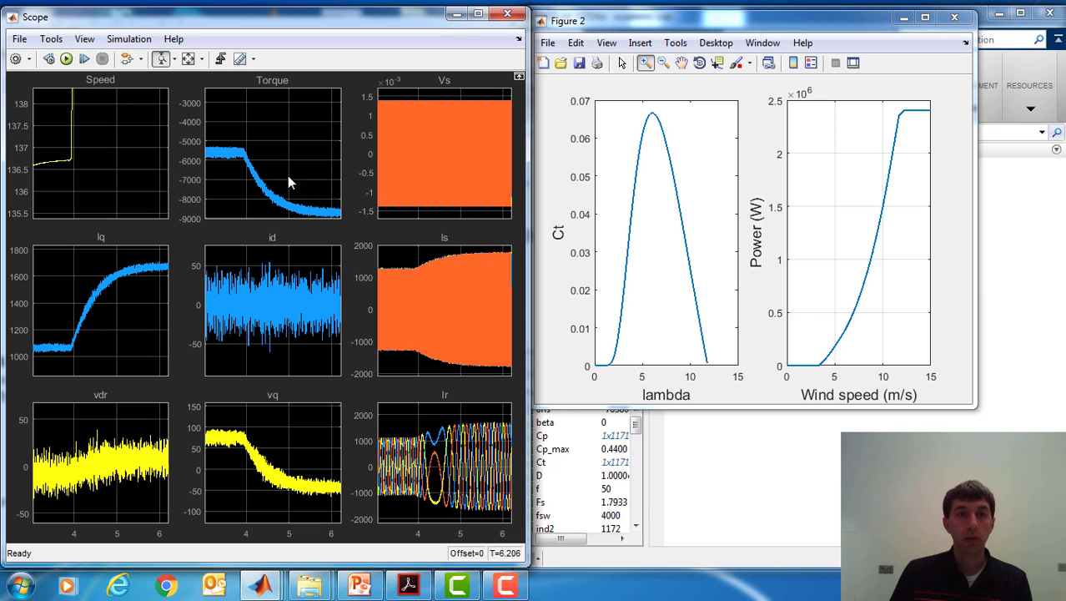
Step: Zoom the Speed plot out repeatedly until the whole speed curve is visible
right_click(111, 128)
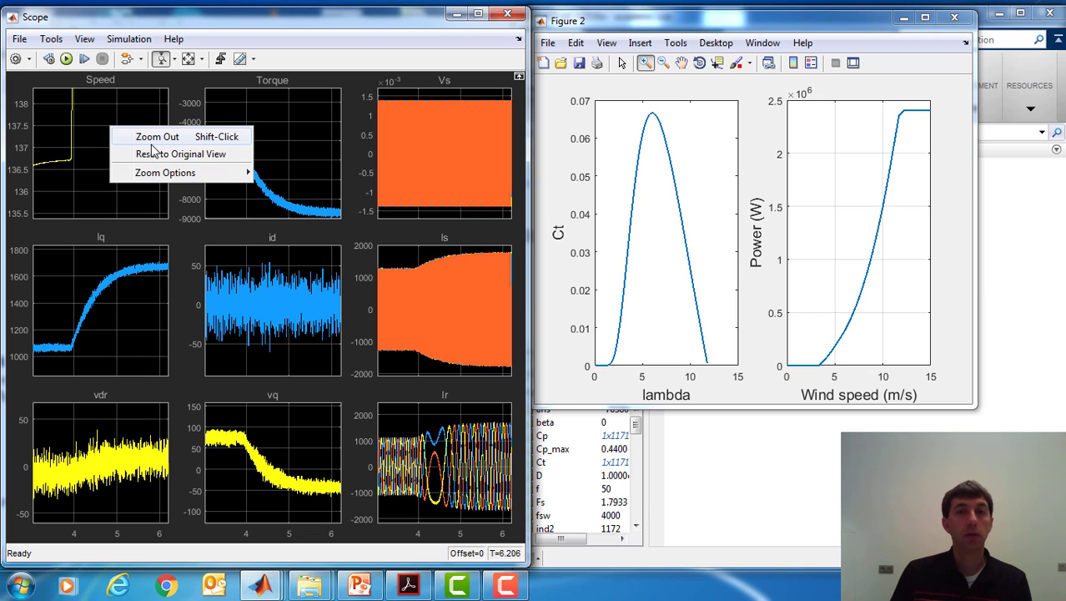
left_click(134, 139)
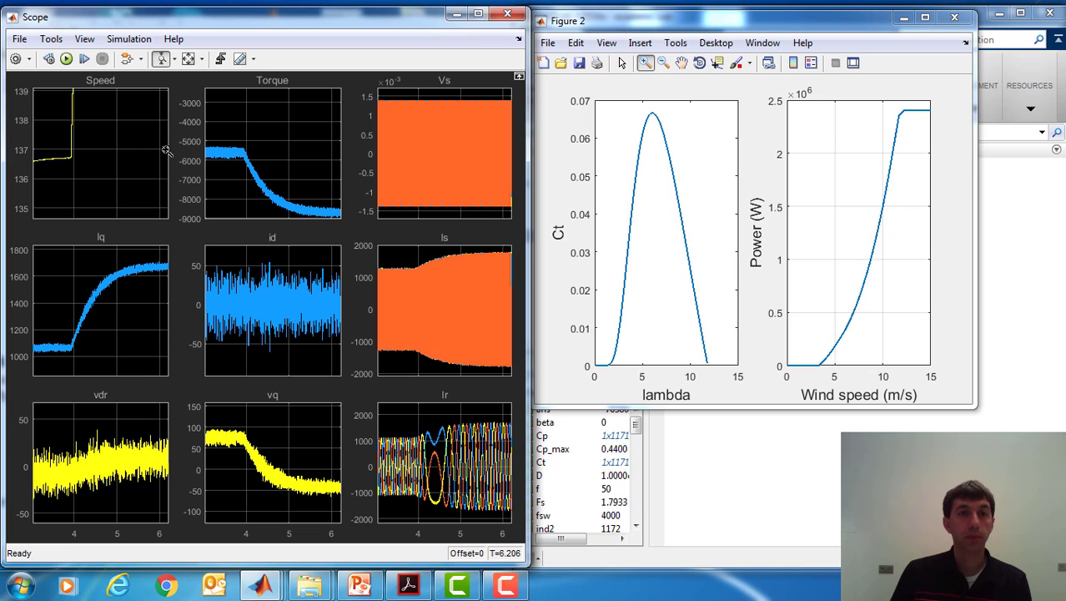
right_click(128, 139)
left_click(143, 145)
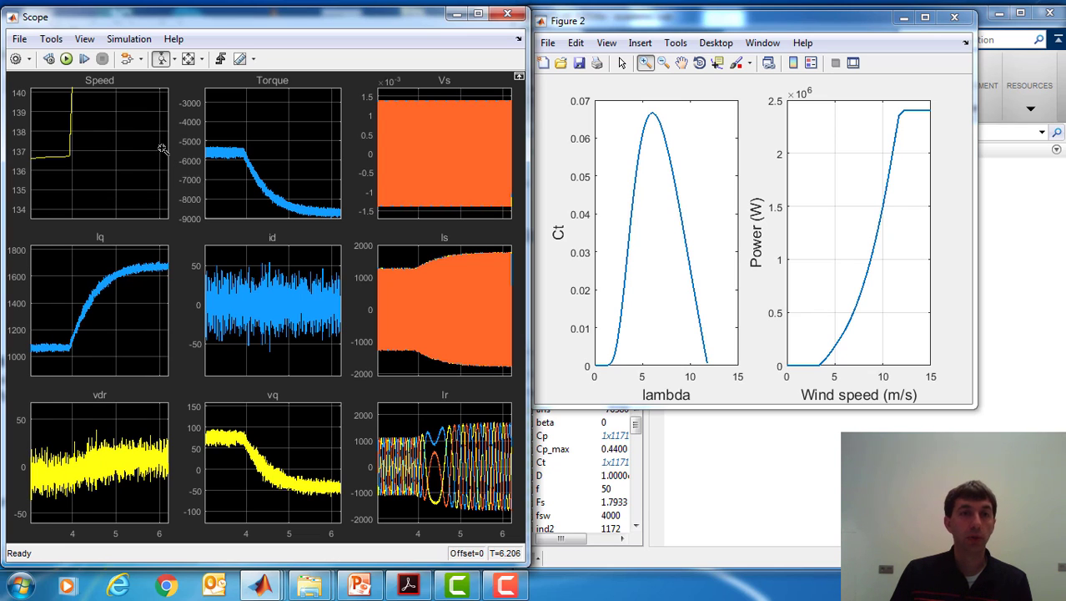
right_click(157, 150)
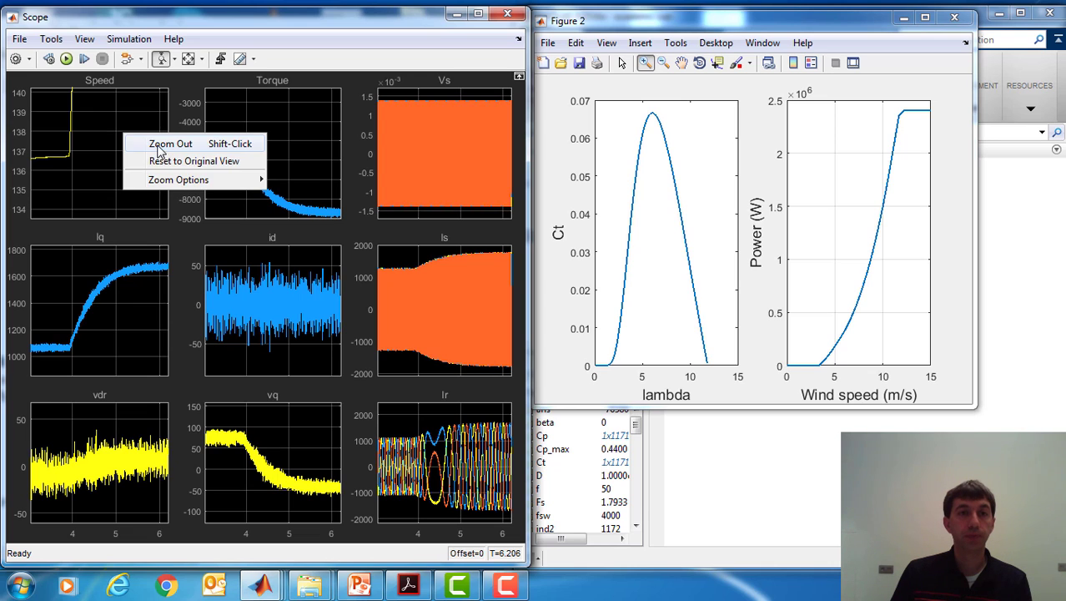
left_click(159, 144)
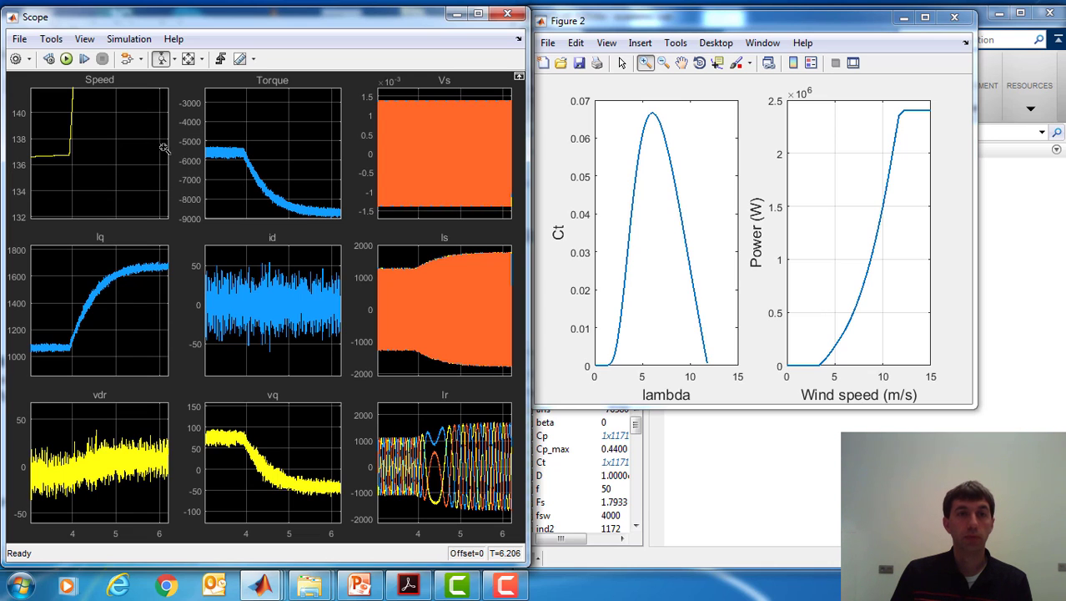
right_click(158, 147)
left_click(167, 150)
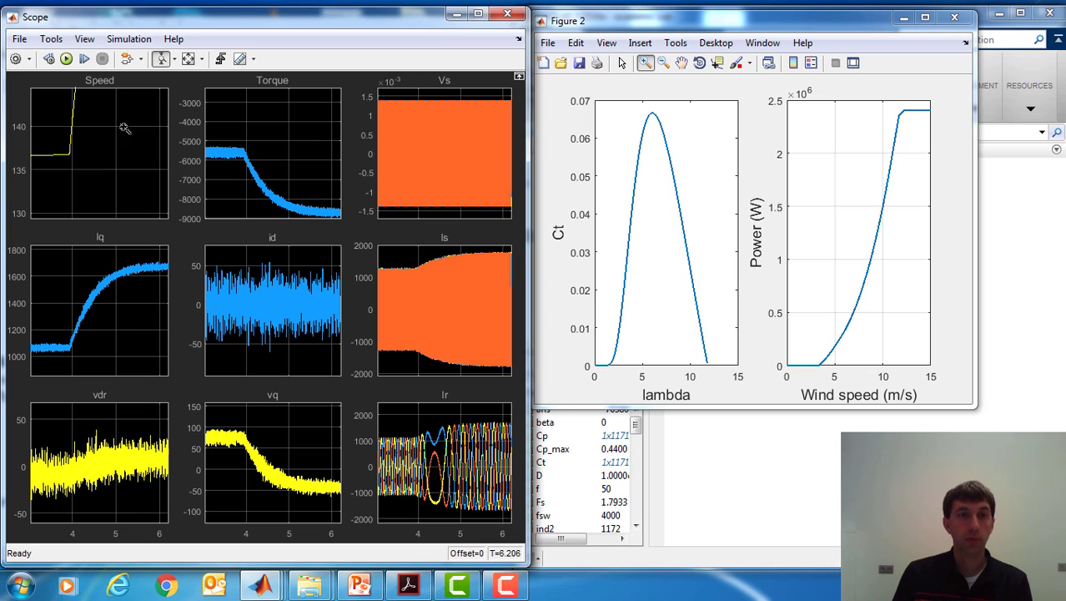
right_click(164, 136)
left_click(166, 141)
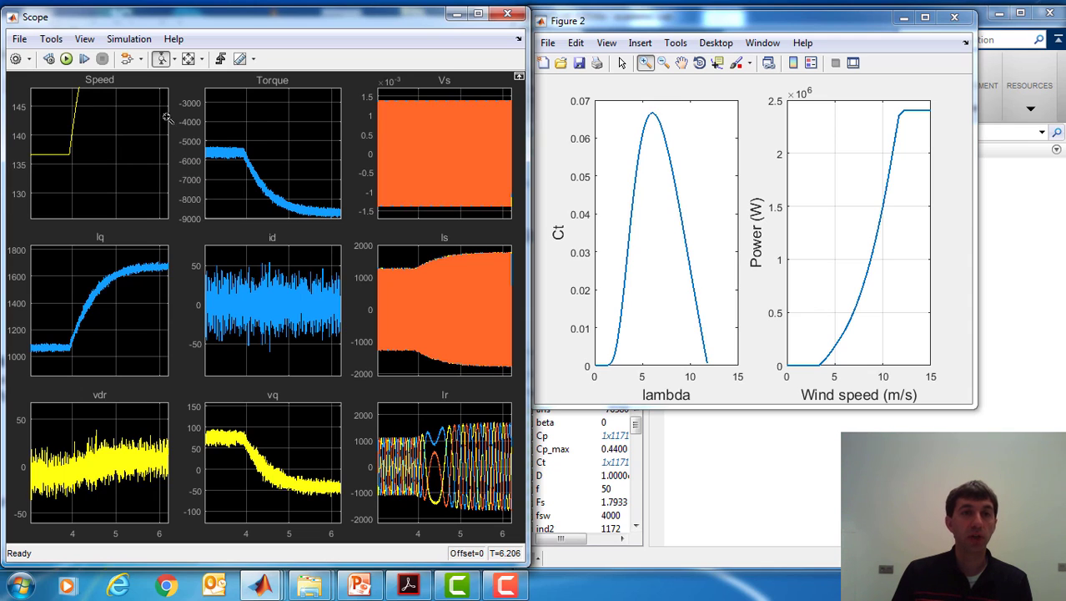
right_click(177, 125)
left_click(182, 125)
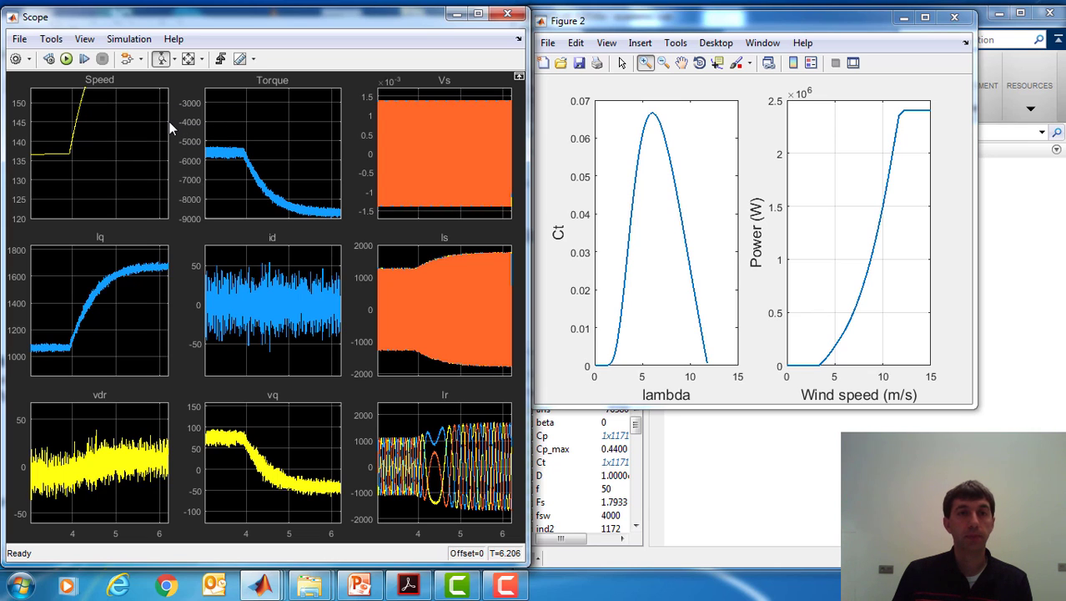
right_click(169, 121)
left_click(170, 124)
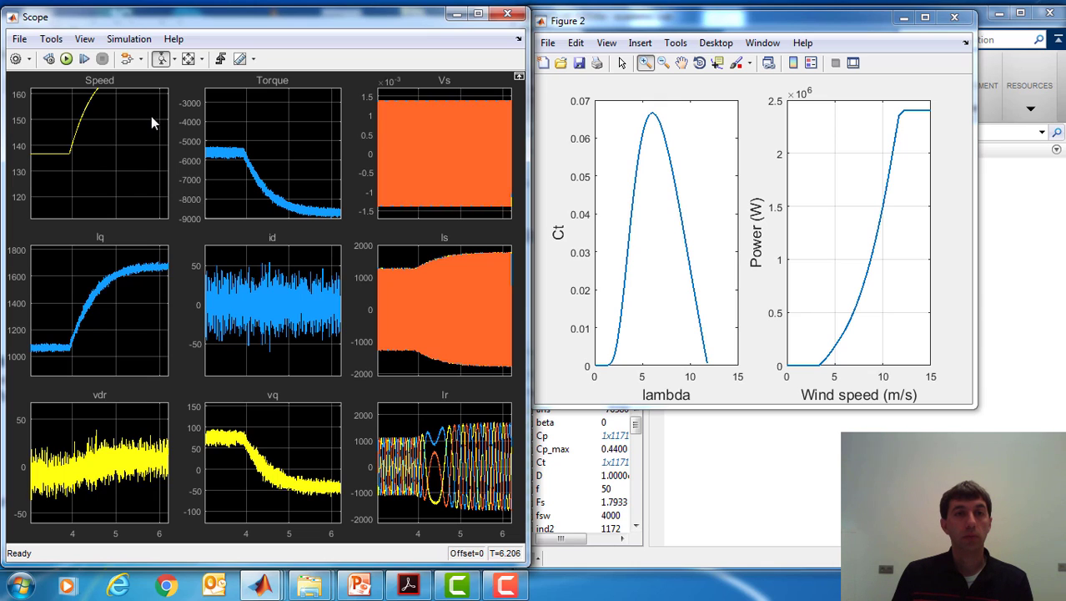
right_click(151, 122)
left_click(180, 129)
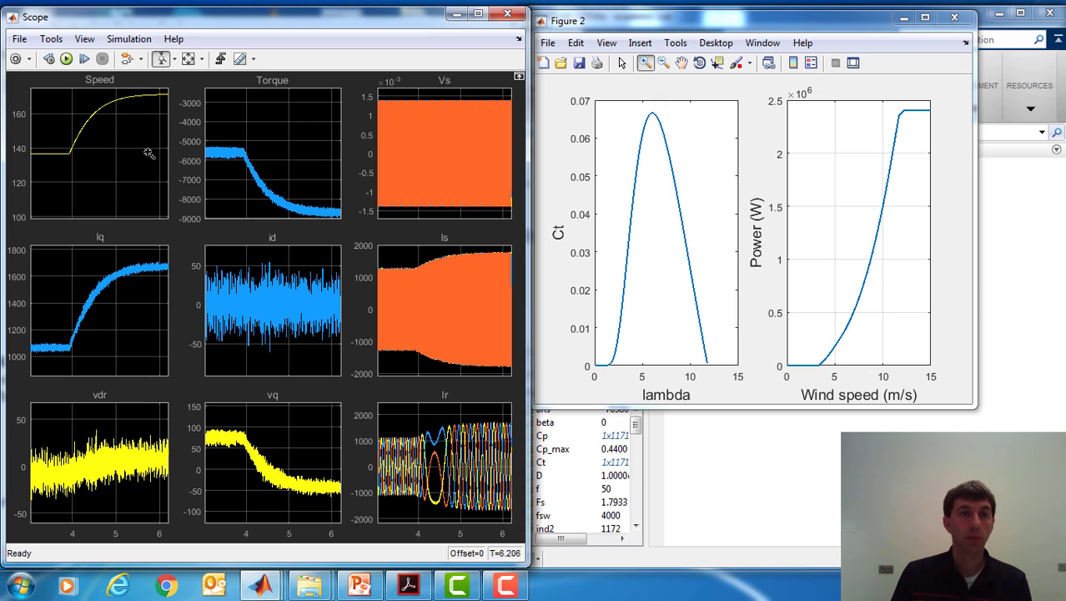
Step: Zoom in on the final values: speed near 171 and torque near -8700
left_click(159, 102)
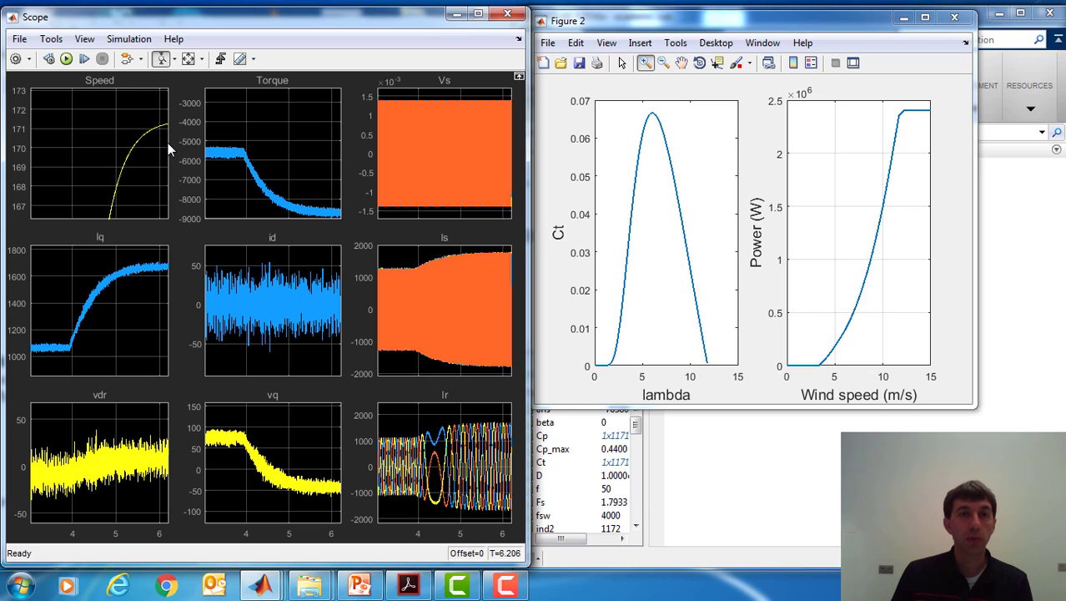
left_click_drag(162, 144, 162, 145)
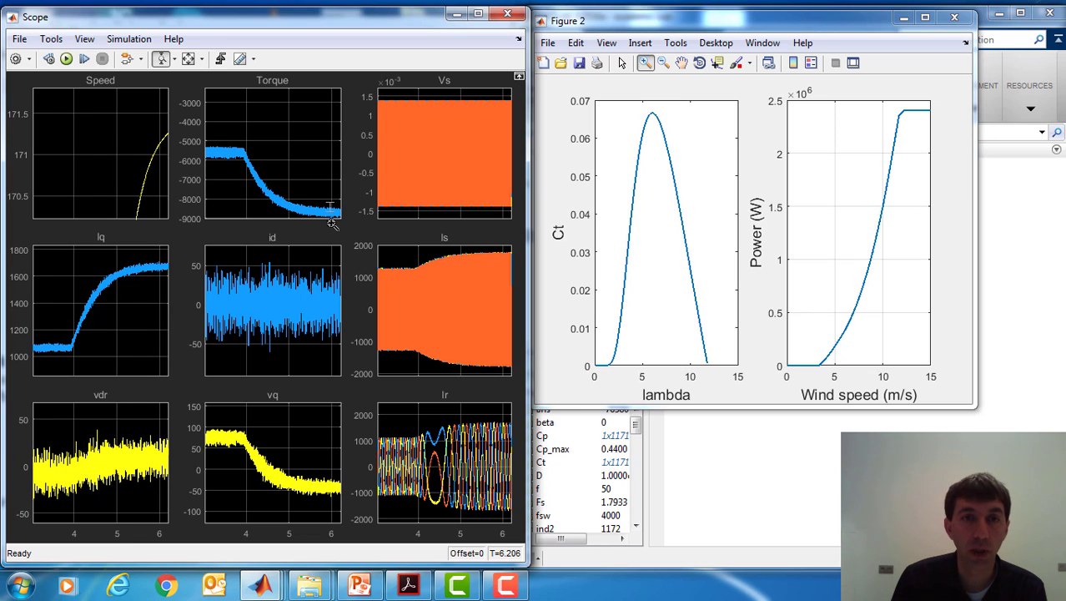
left_click(334, 221)
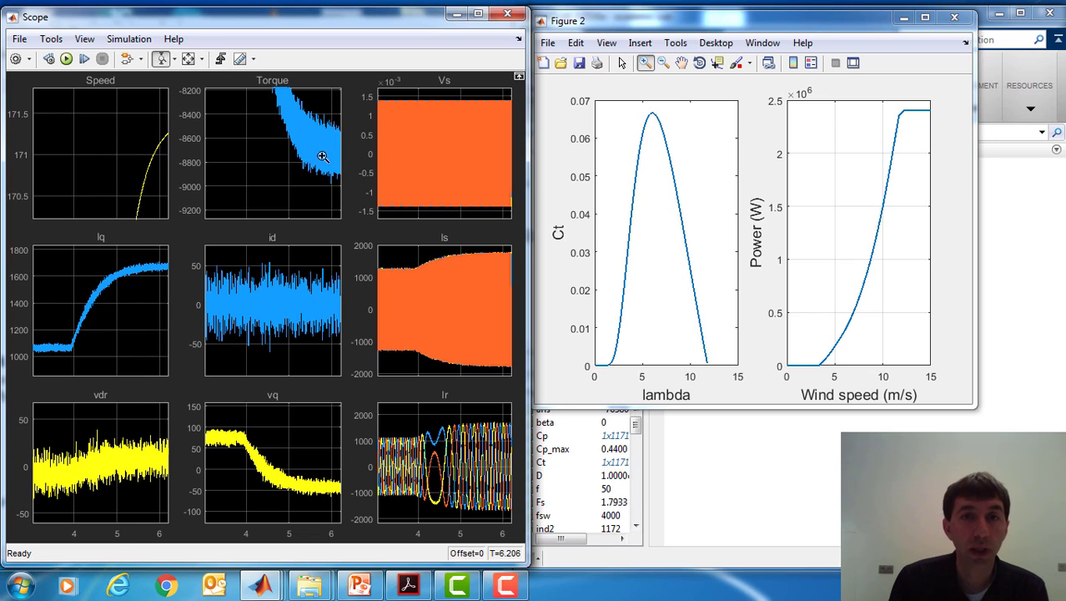
left_click(718, 472)
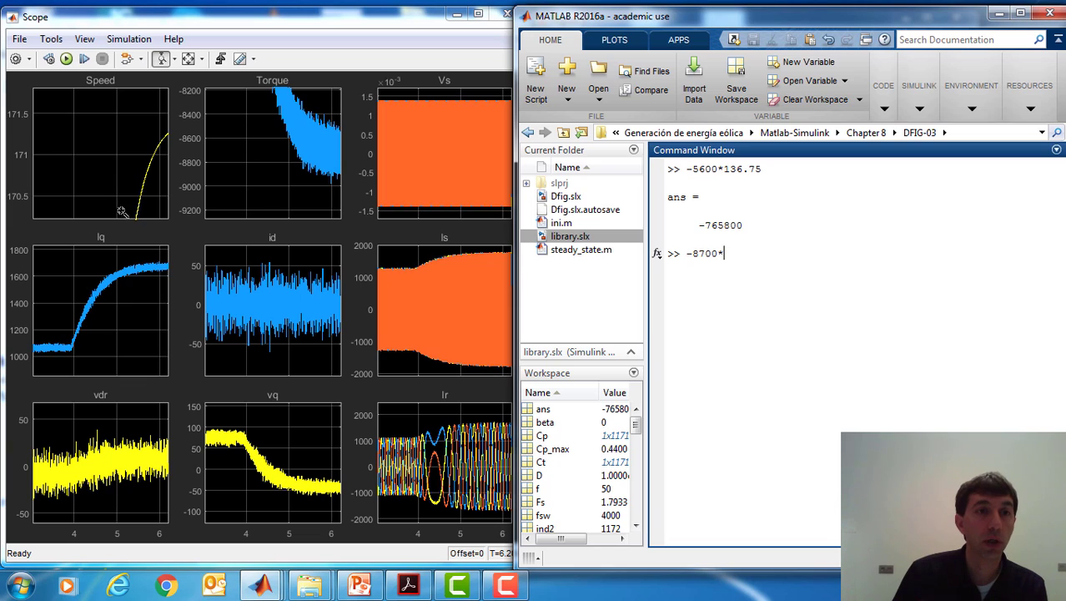
Step: Complete -8700*171.25 in the Command Window, obtaining -1489875
left_click(164, 125)
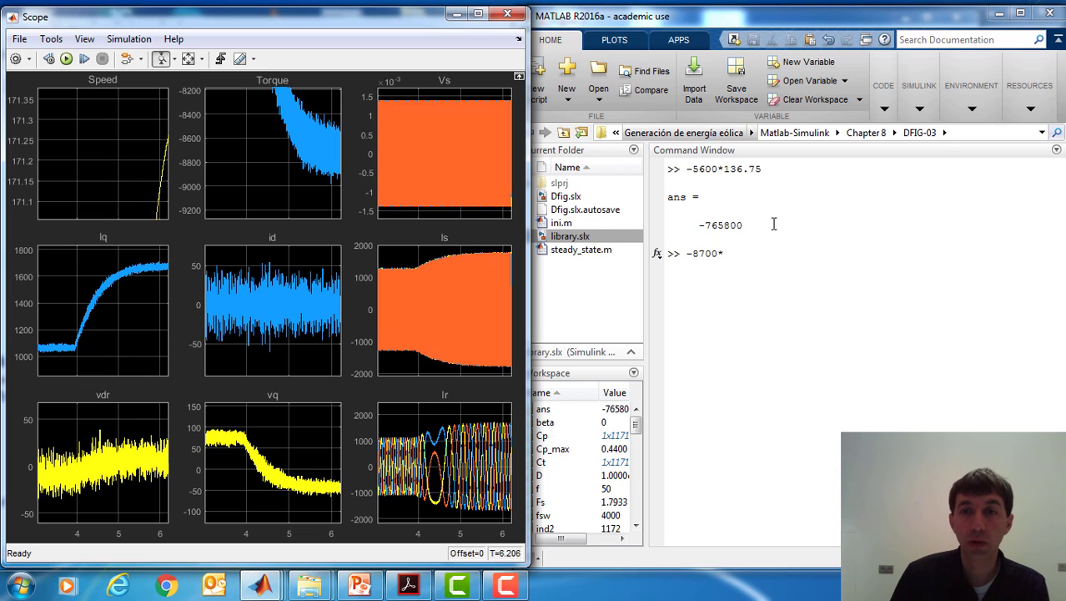
left_click(756, 268)
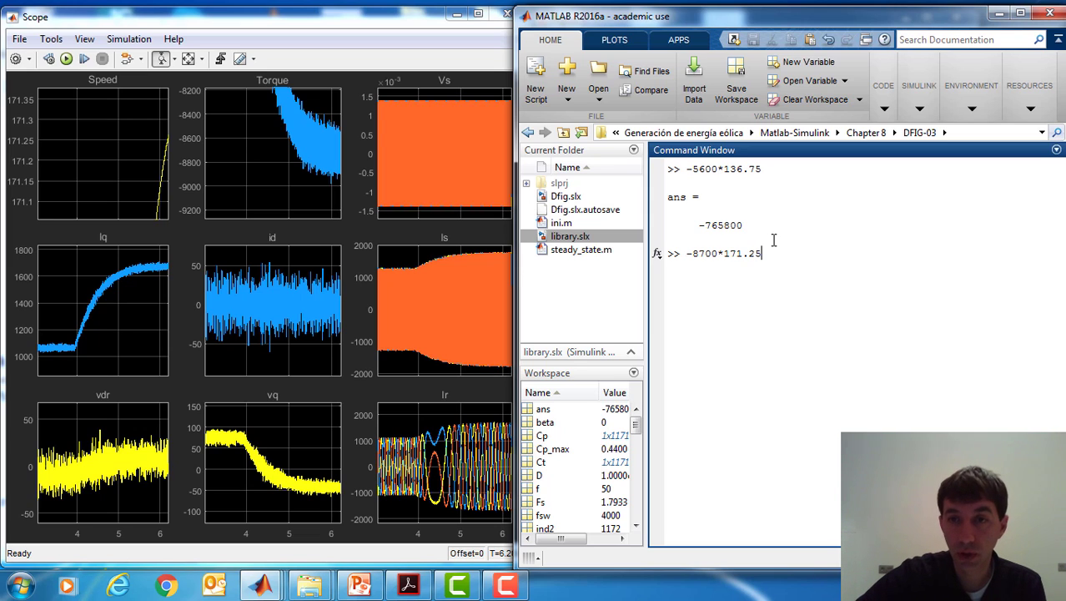
key("Return")
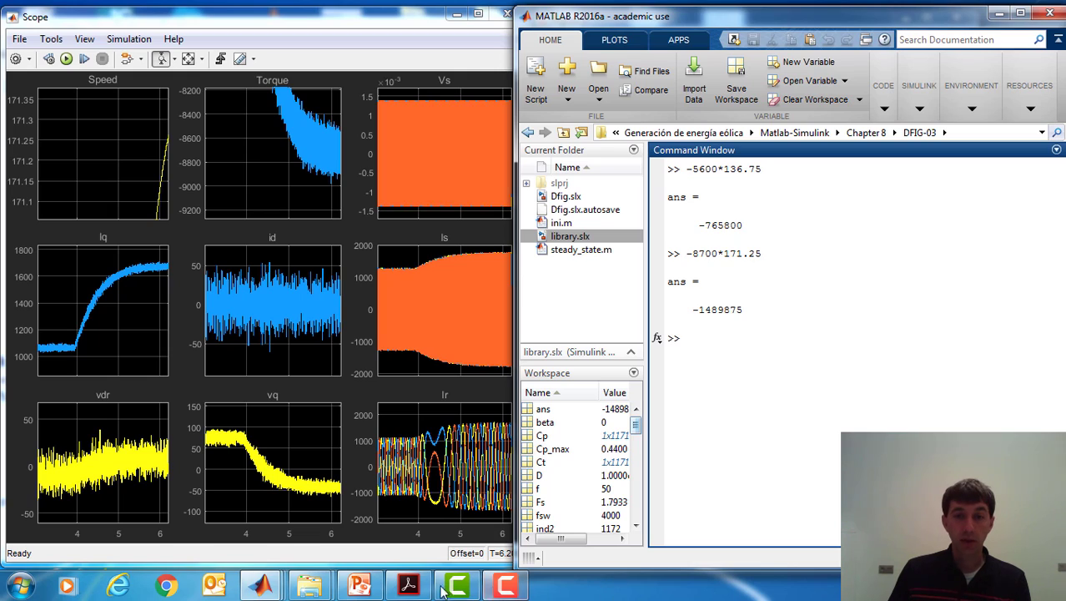
left_click(261, 586)
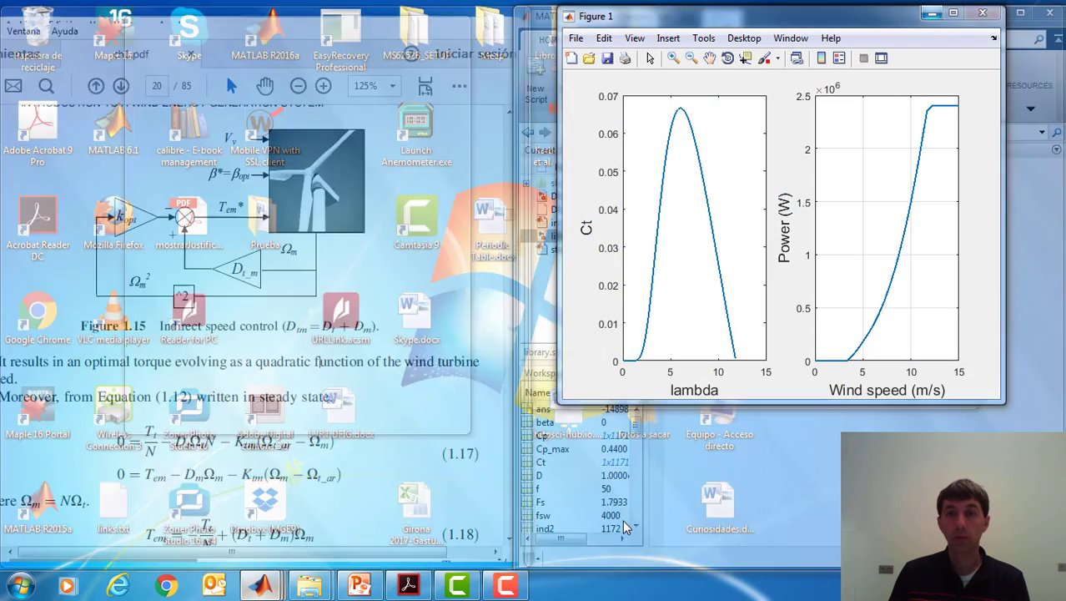
Step: Zoom Figure 1's power curve around 10 m/s and compare it with the computed power
left_click(622, 520)
left_click_drag(769, 21, 342, 38)
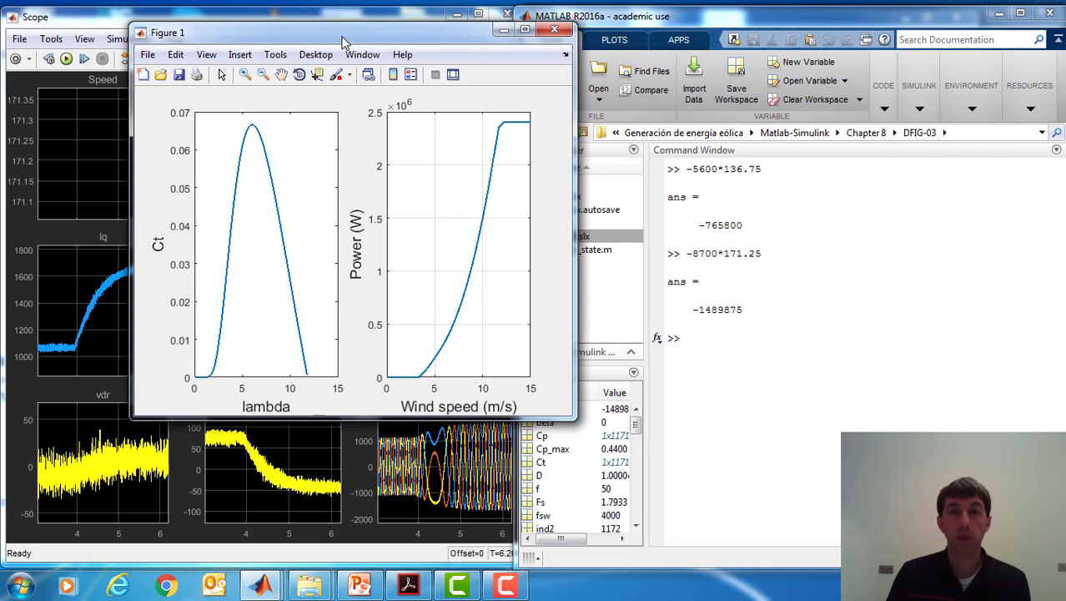
left_click(245, 75)
left_click_drag(473, 209, 489, 230)
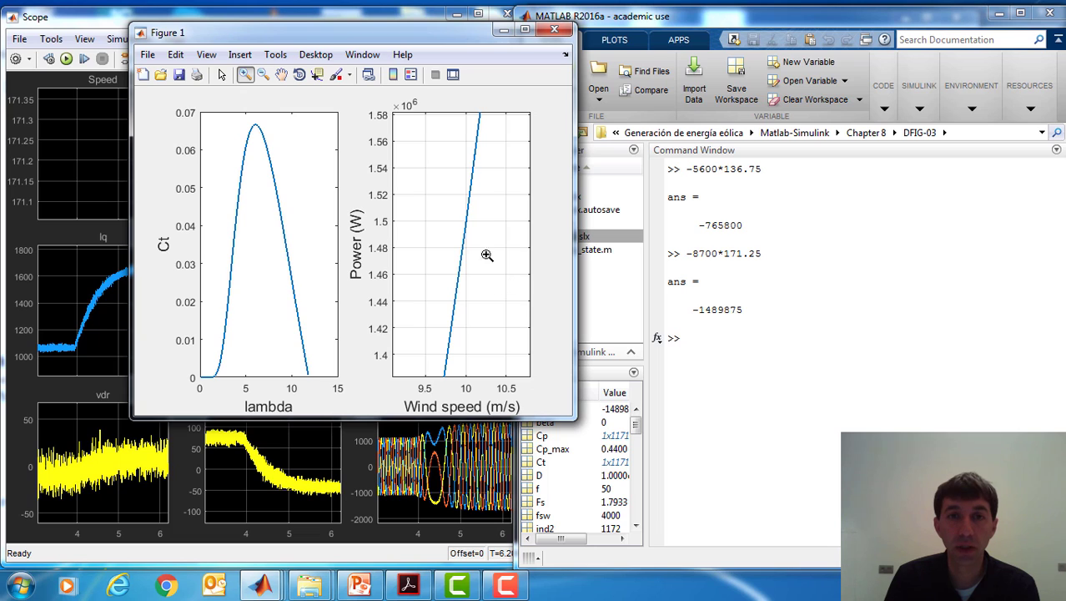
left_click(719, 309)
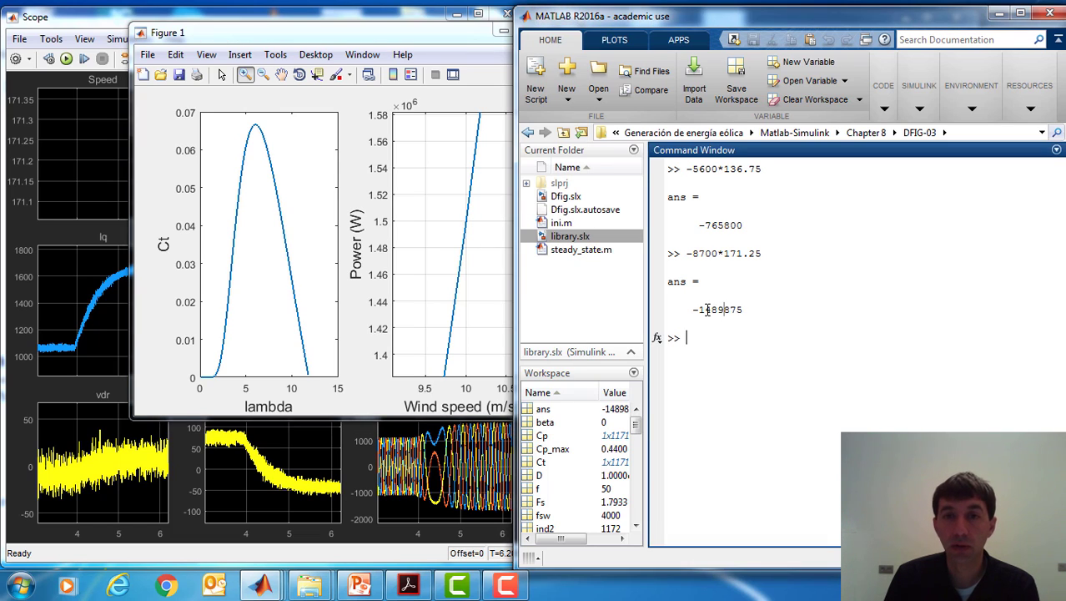
left_click(452, 34)
Step: Close the duplicate Figure 2 and reset Figure 1's power curve to its full range
left_click(999, 14)
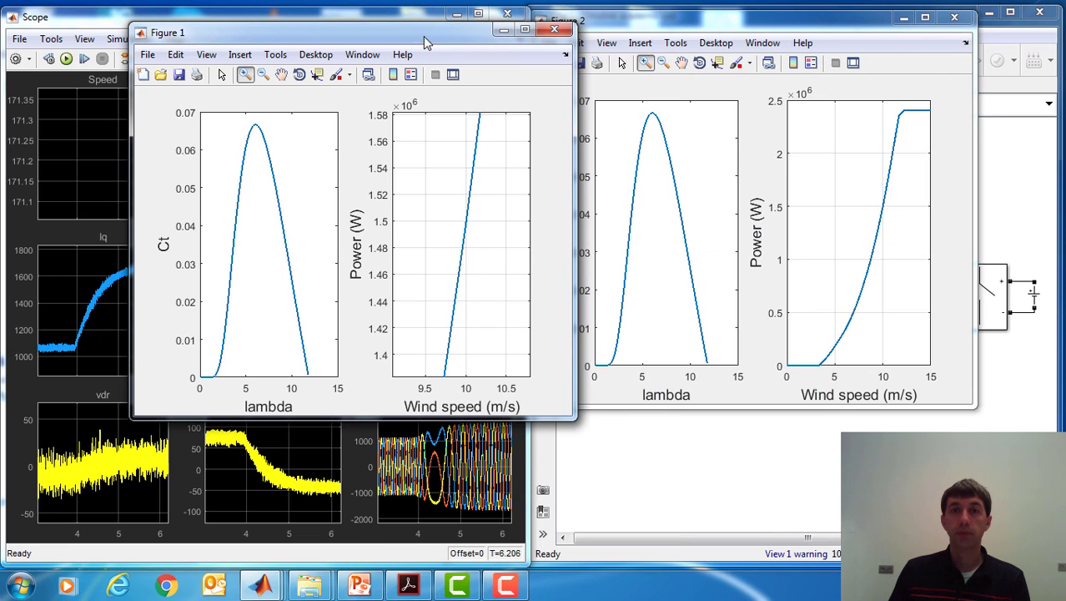
left_click_drag(504, 41, 914, 44)
left_click_drag(832, 17, 853, 51)
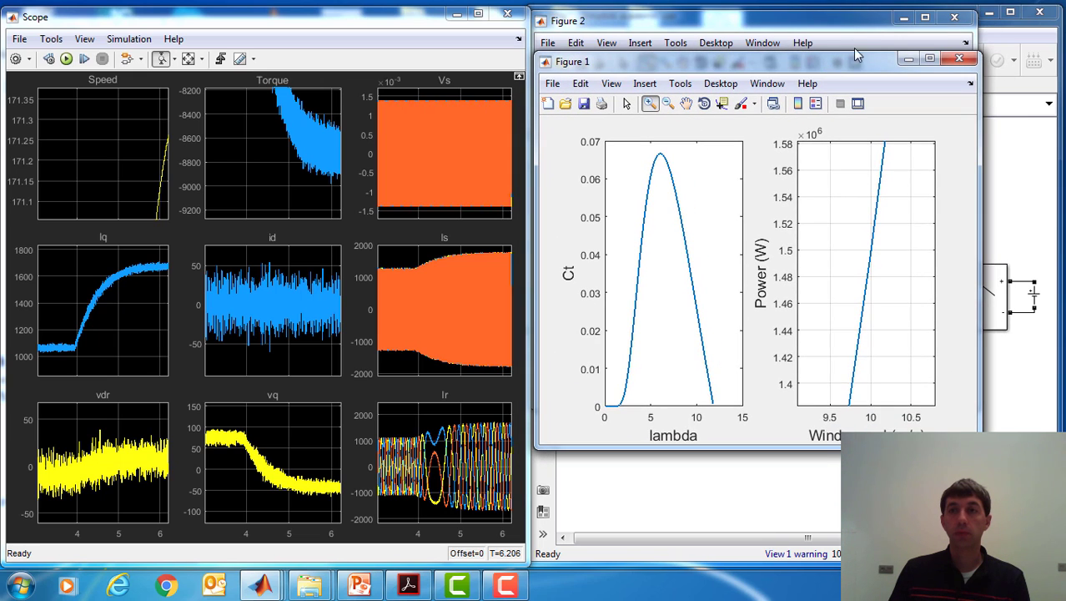
left_click(948, 33)
left_click(950, 25)
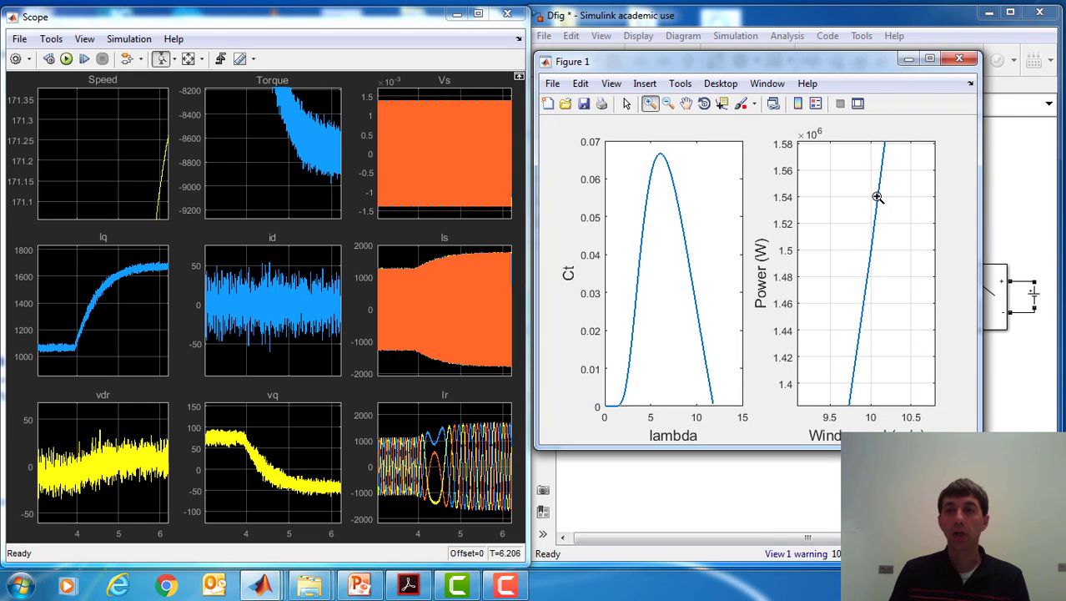
right_click(915, 246)
left_click(897, 272)
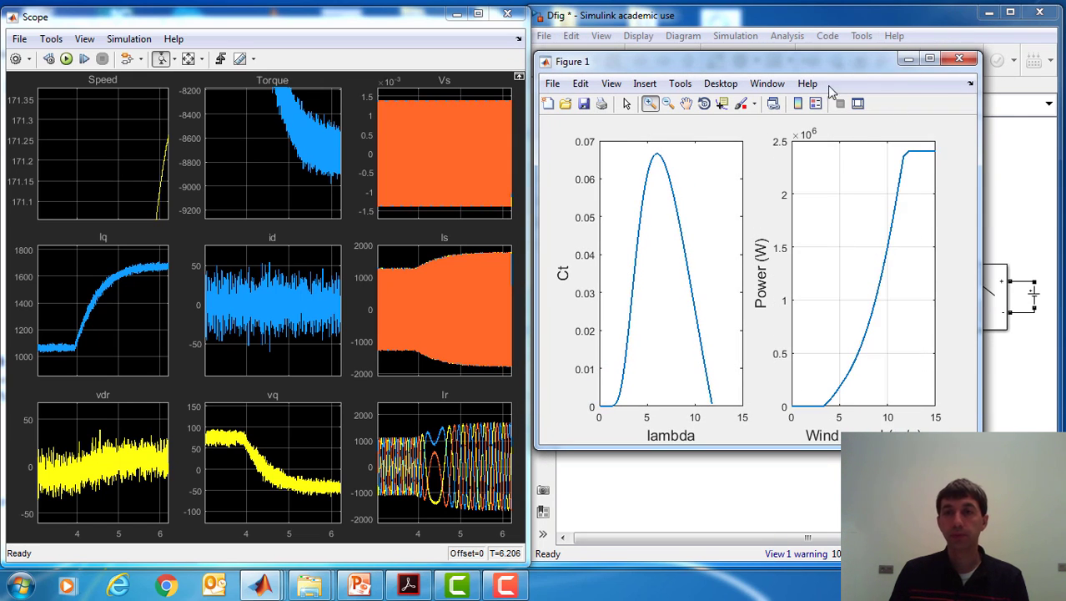
left_click_drag(804, 62, 802, 30)
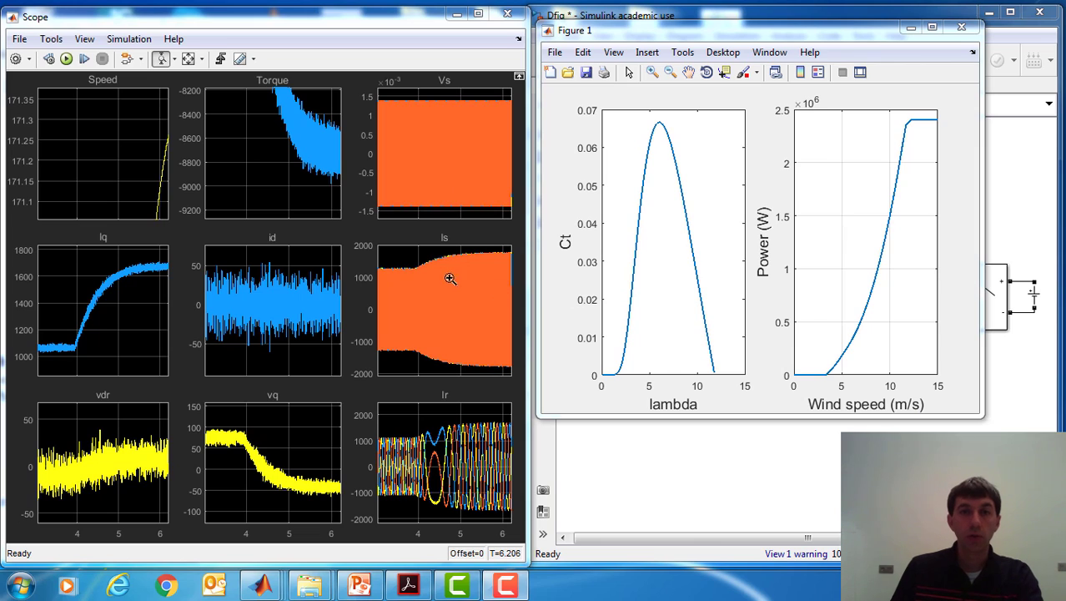
Step: Zoom all Scope plots along time in stages from about 3.9–4.7 s to a narrow window near 4.27 s
left_click(174, 59)
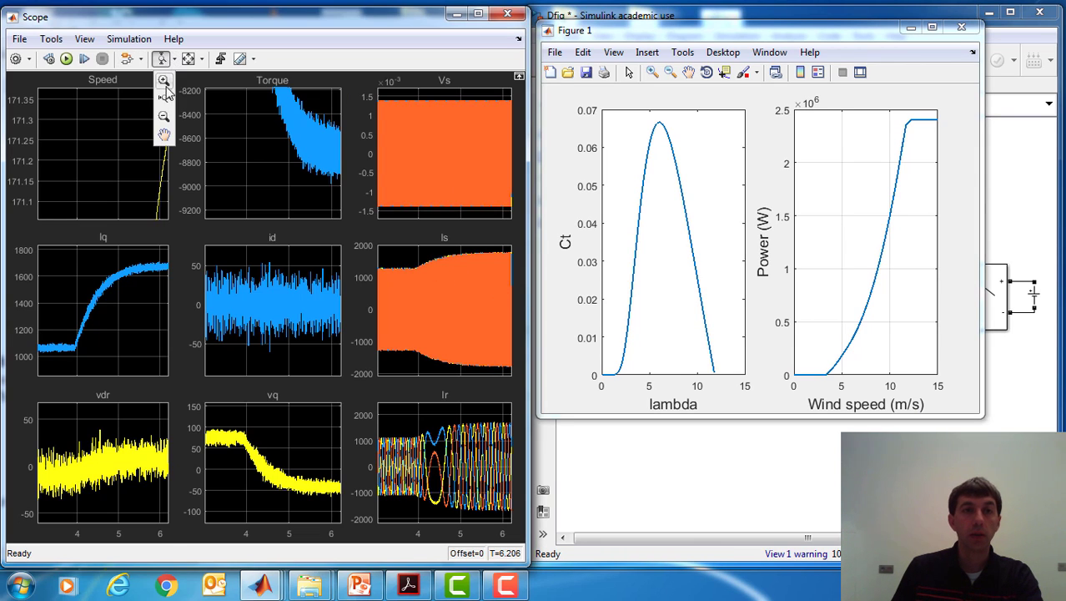
left_click(166, 100)
left_click_drag(413, 304, 455, 304)
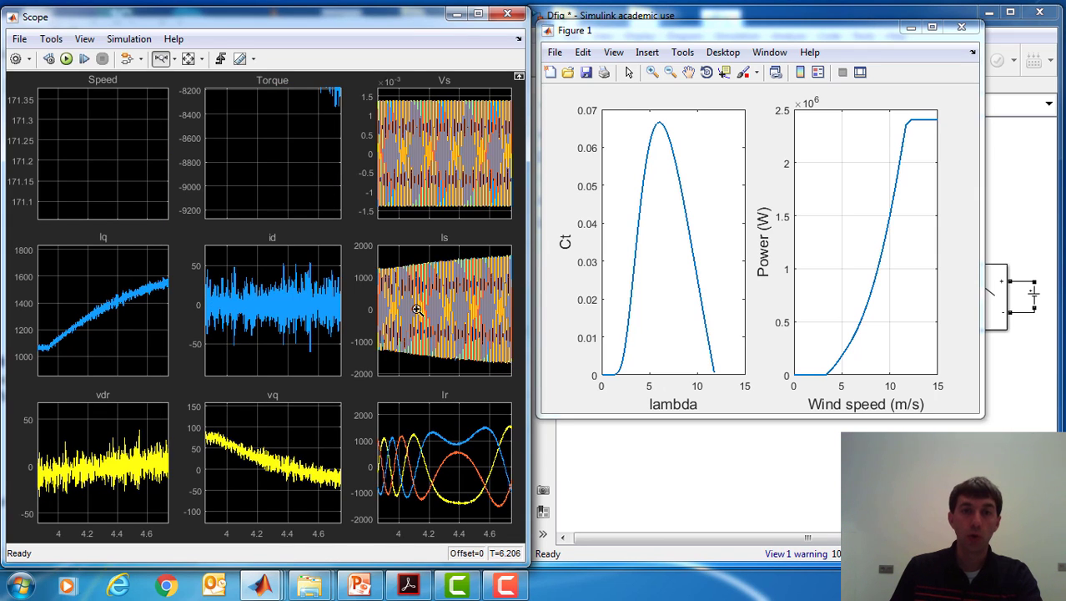
left_click_drag(416, 309, 469, 309)
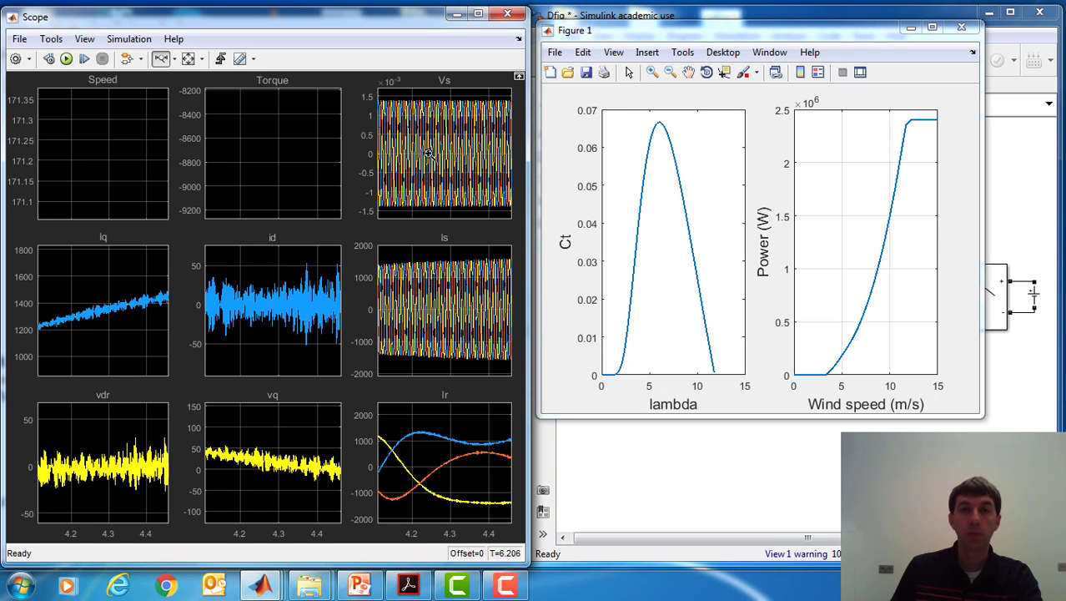
left_click_drag(421, 315, 463, 317)
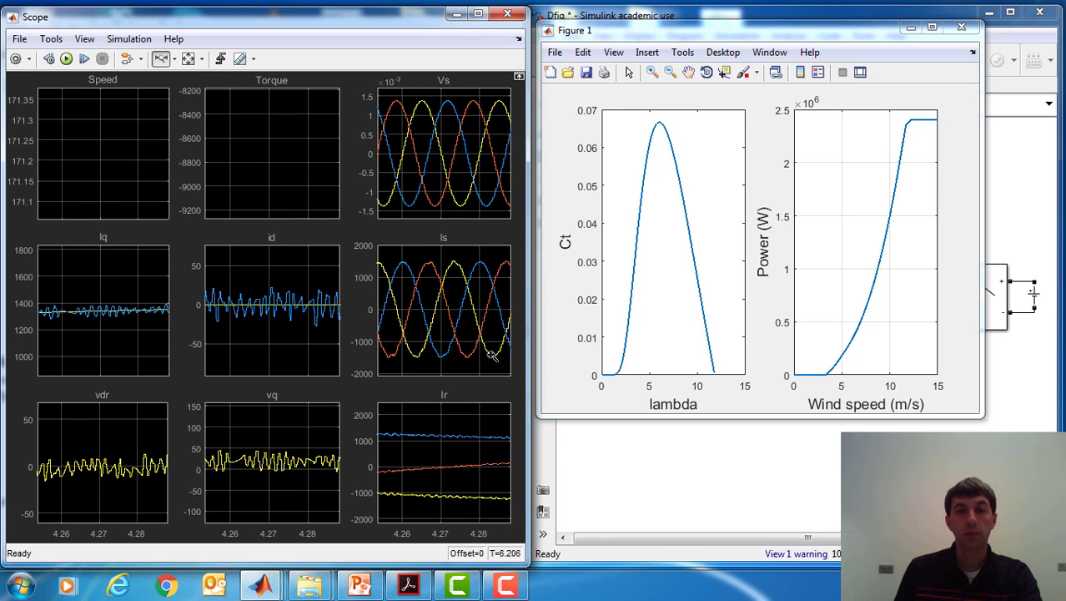
Step: Zoom the time axis back out stepwise to about 4.22–4.32 s
right_click(495, 288)
left_click(525, 288)
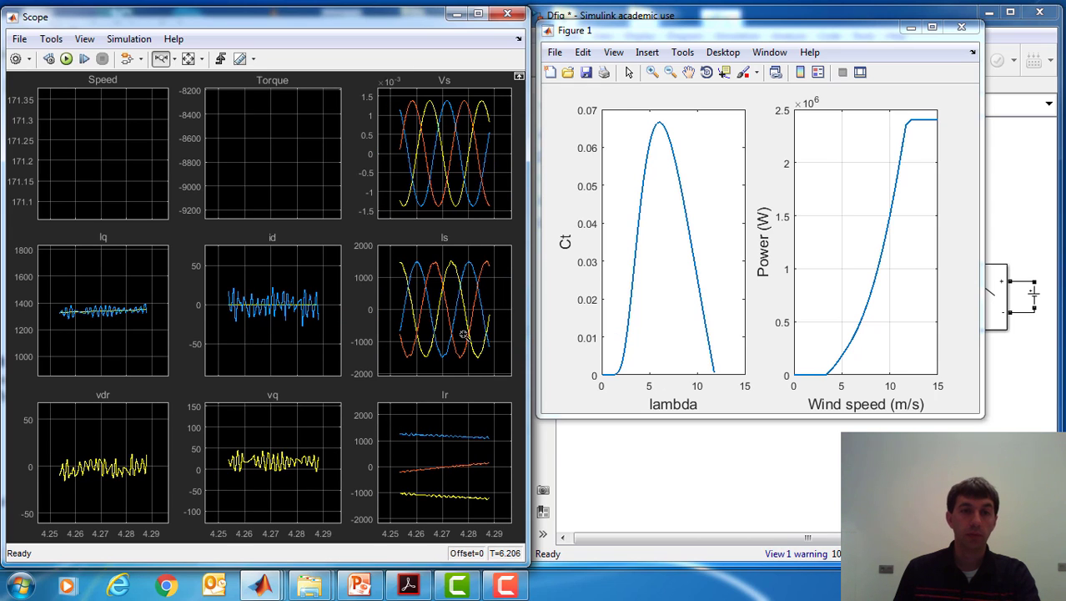
right_click(484, 306)
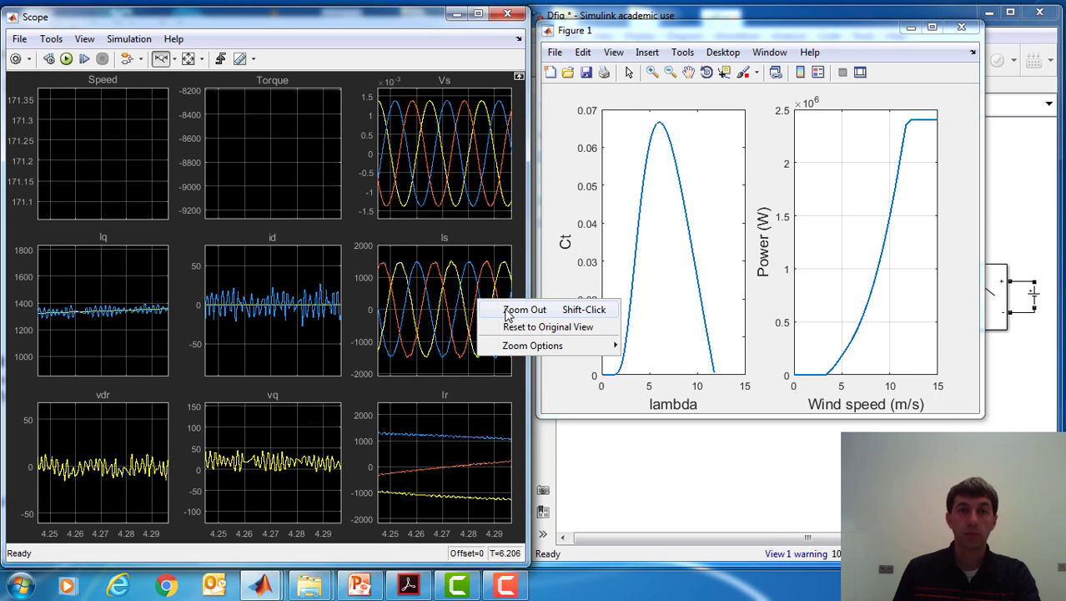
left_click(504, 308)
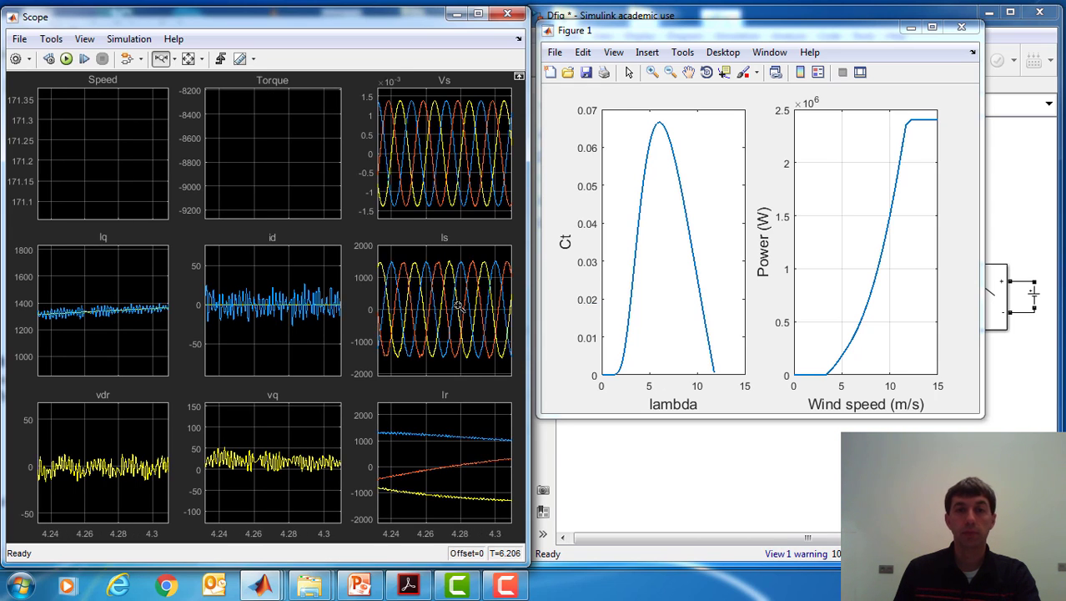
right_click(461, 304)
left_click(492, 314)
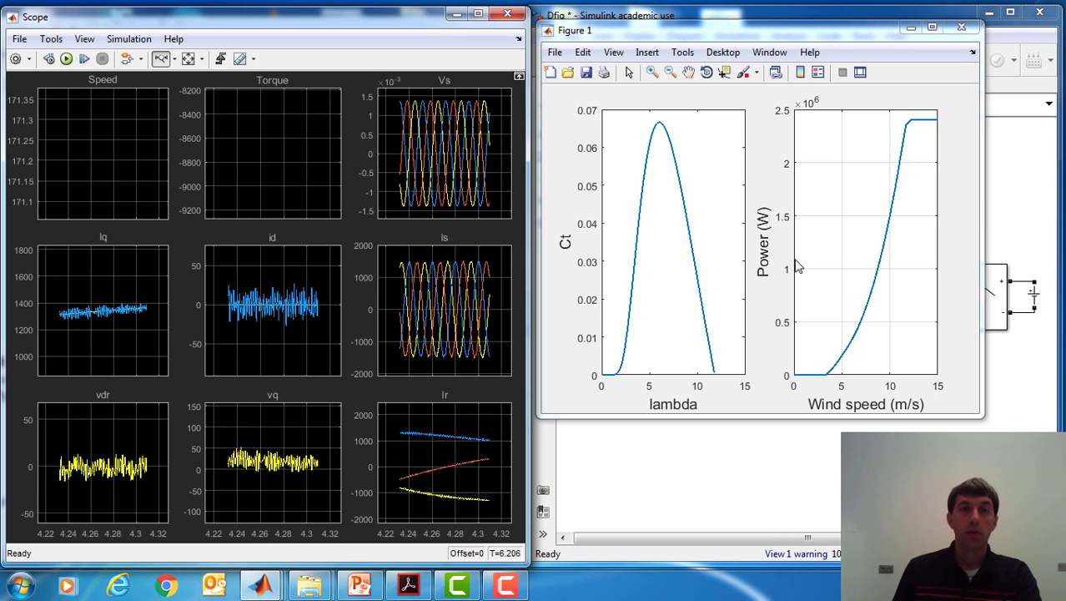
Step: Minimize the power-curve figure, look inside the WT Model subsystem, then return to the top-level Dfig diagram
left_click(909, 30)
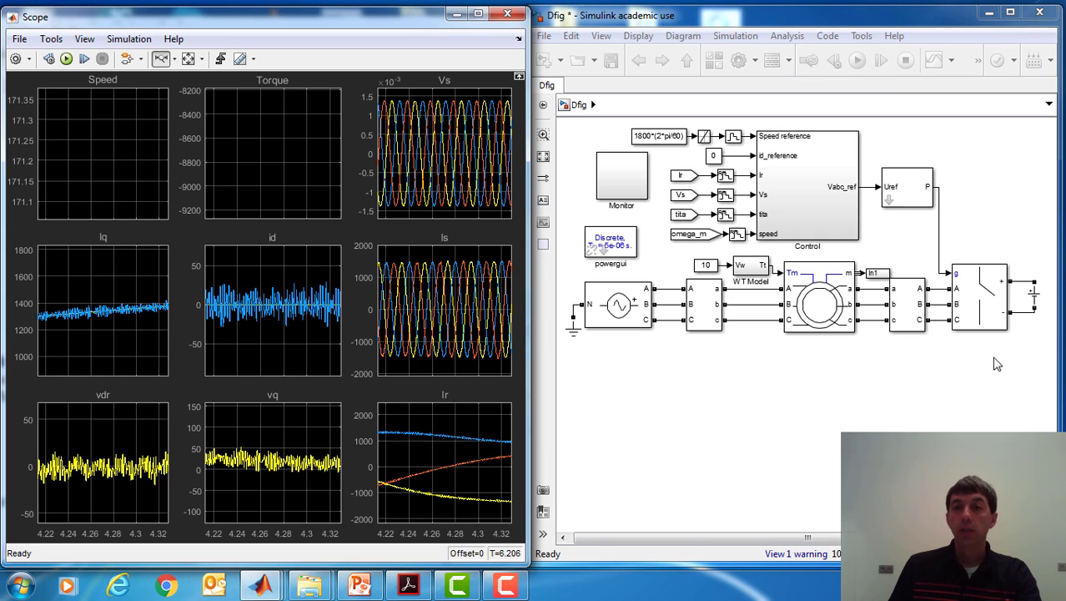
left_click(755, 269)
double_click(755, 269)
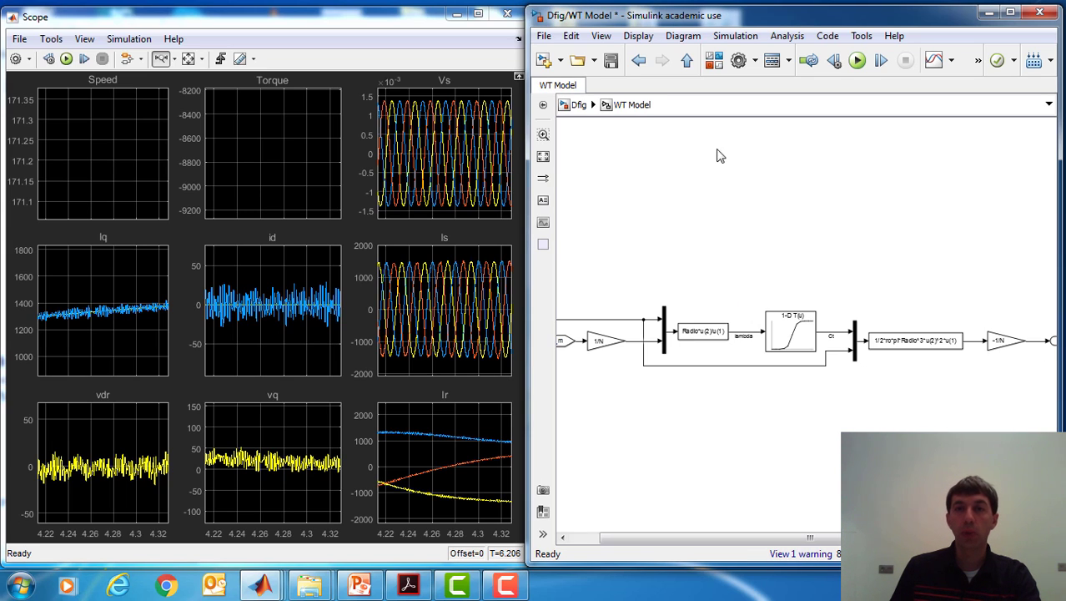
left_click(580, 105)
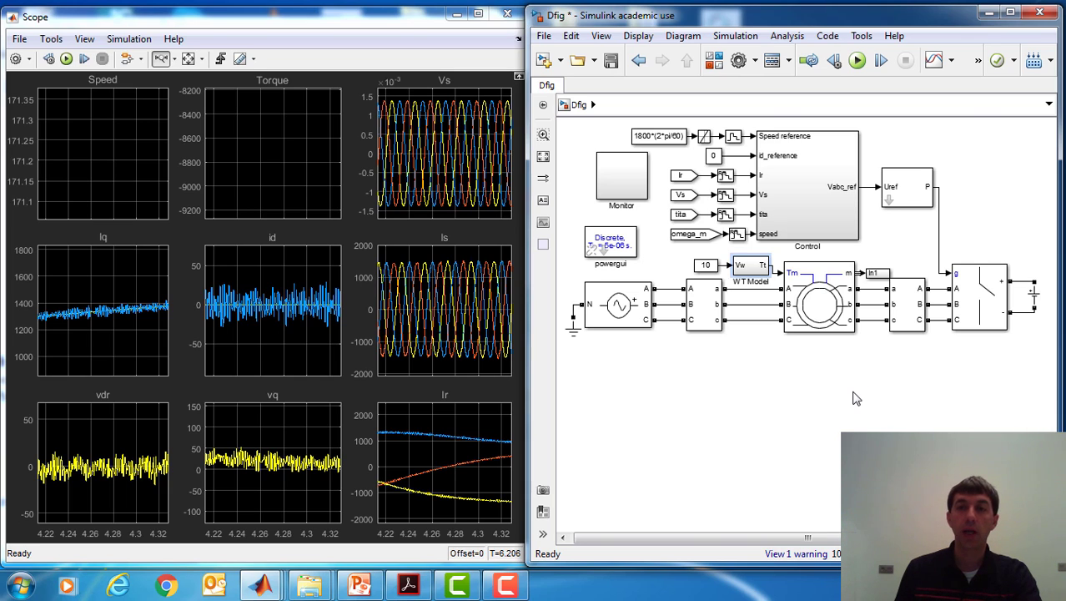
double_click(834, 198)
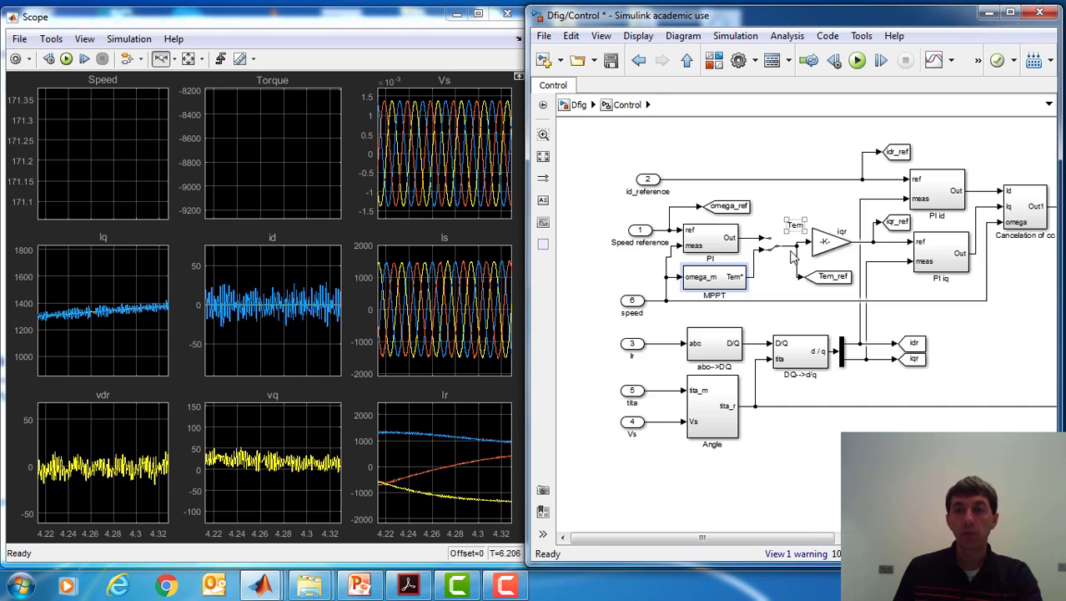
left_click(731, 283)
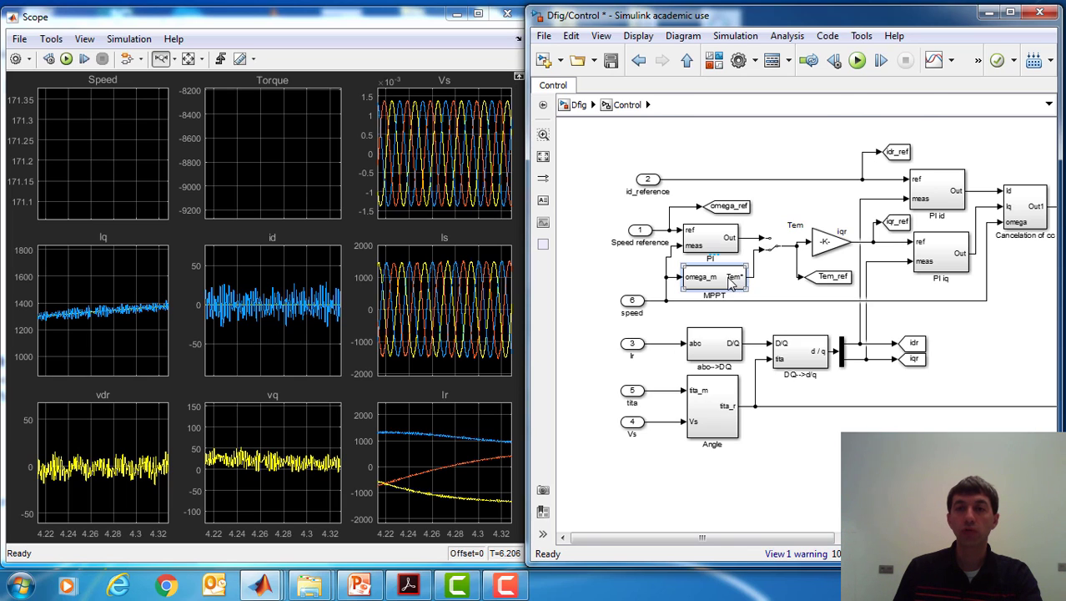
double_click(731, 283)
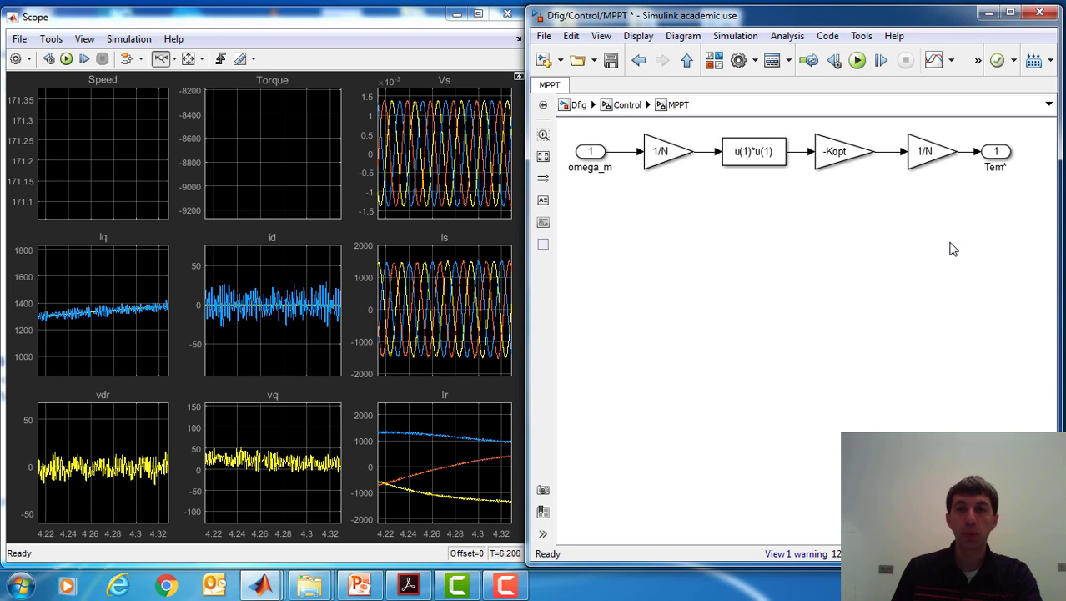
left_click(627, 105)
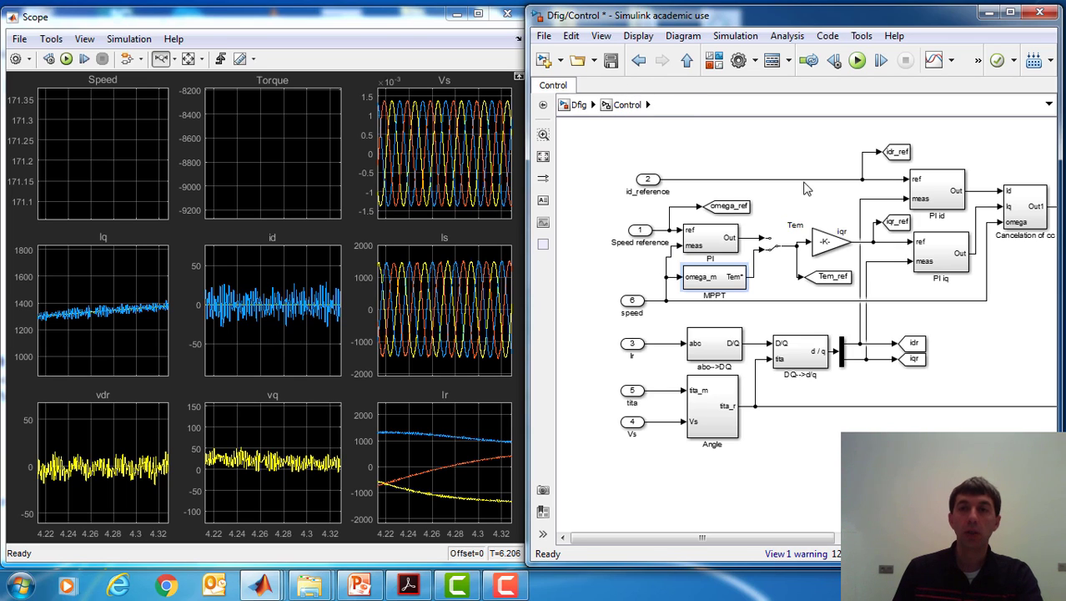
left_click(704, 294)
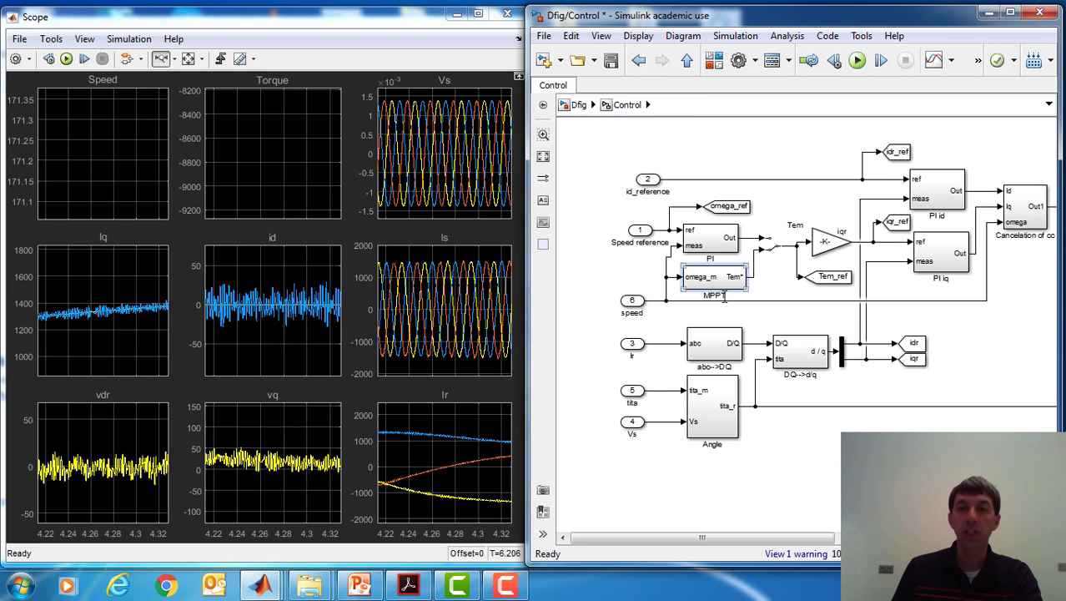
left_click(799, 305)
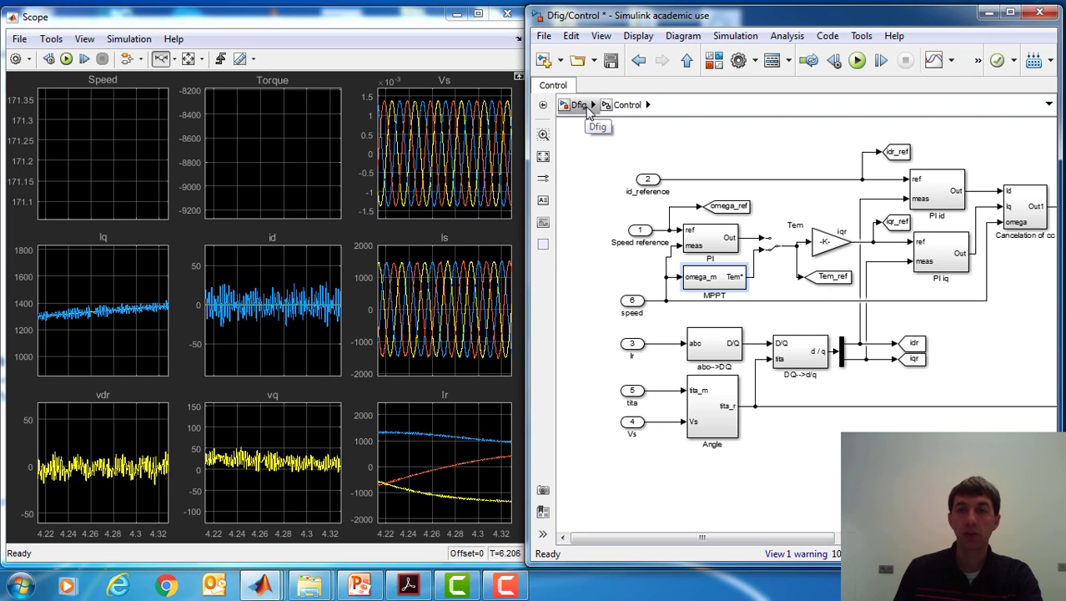
left_click(581, 106)
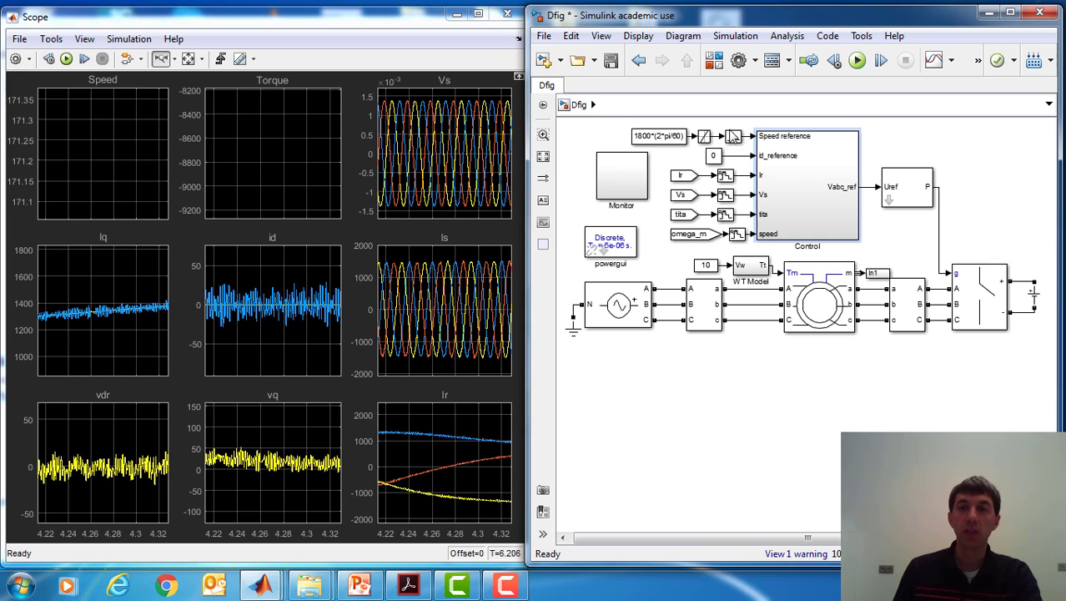